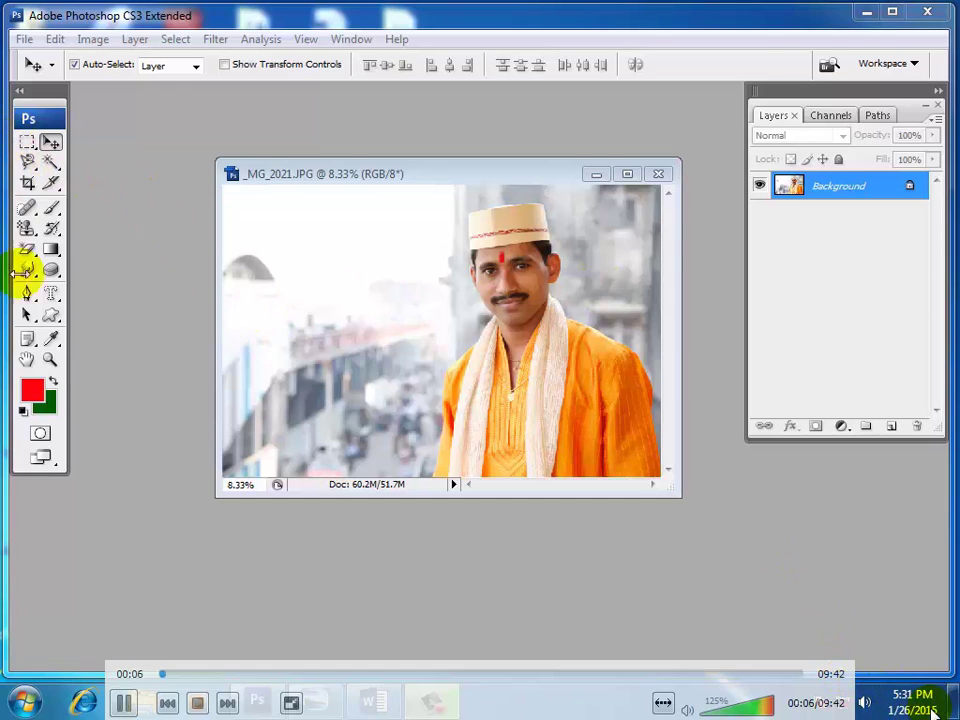
# - Create a new white 10 × 8 inch, 72 ppi document
pyautogui.scroll(5, 930, 700)
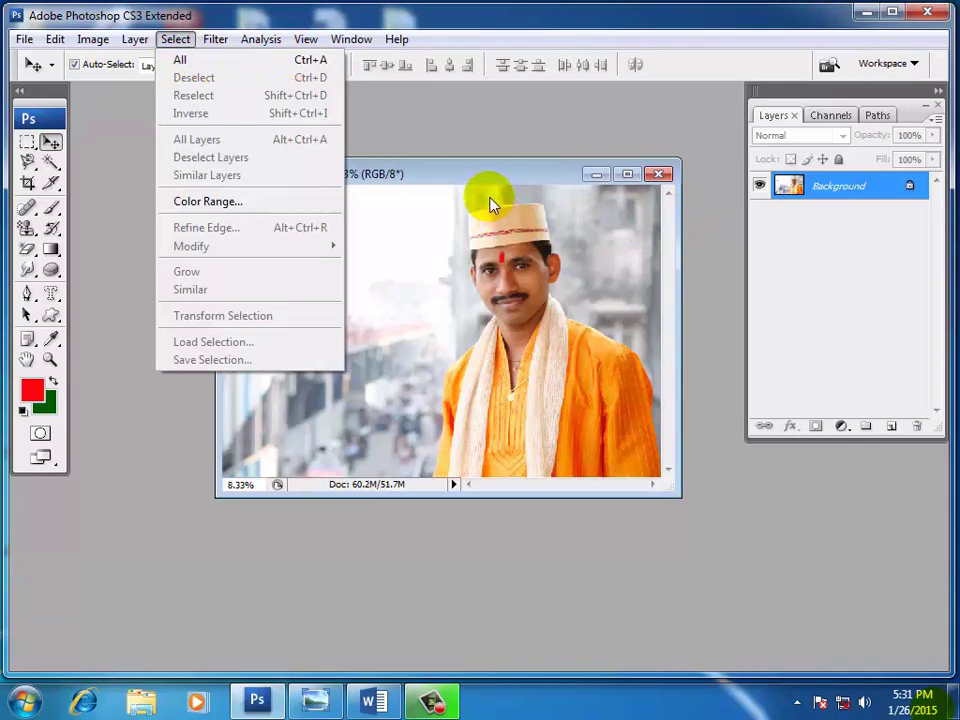
pyautogui.click(420, 113)
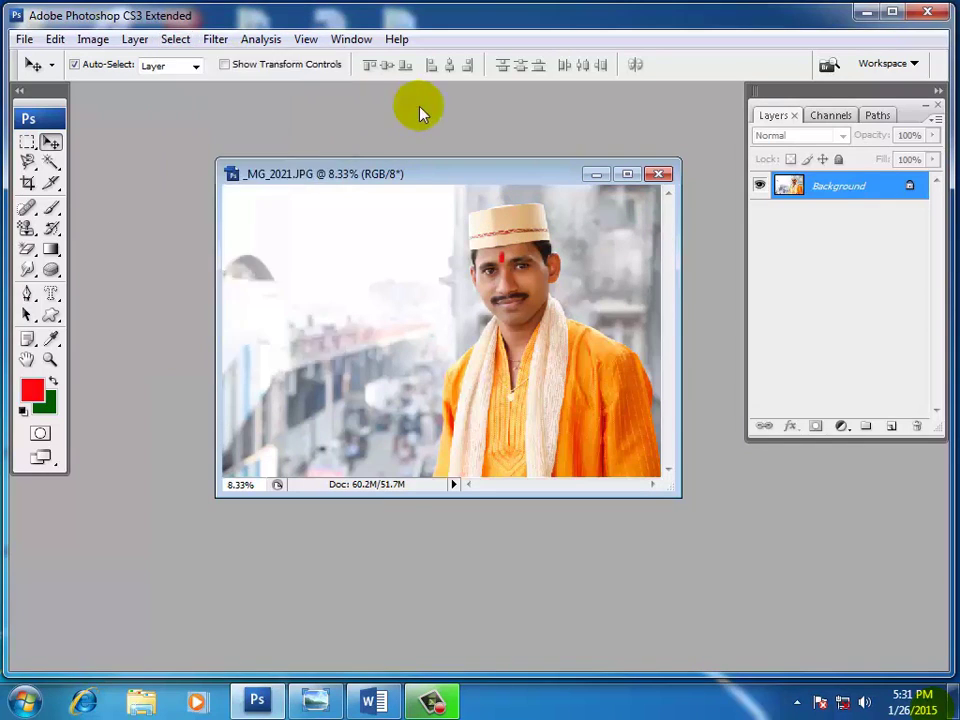
pyautogui.hotkey('ctrl', 'n')
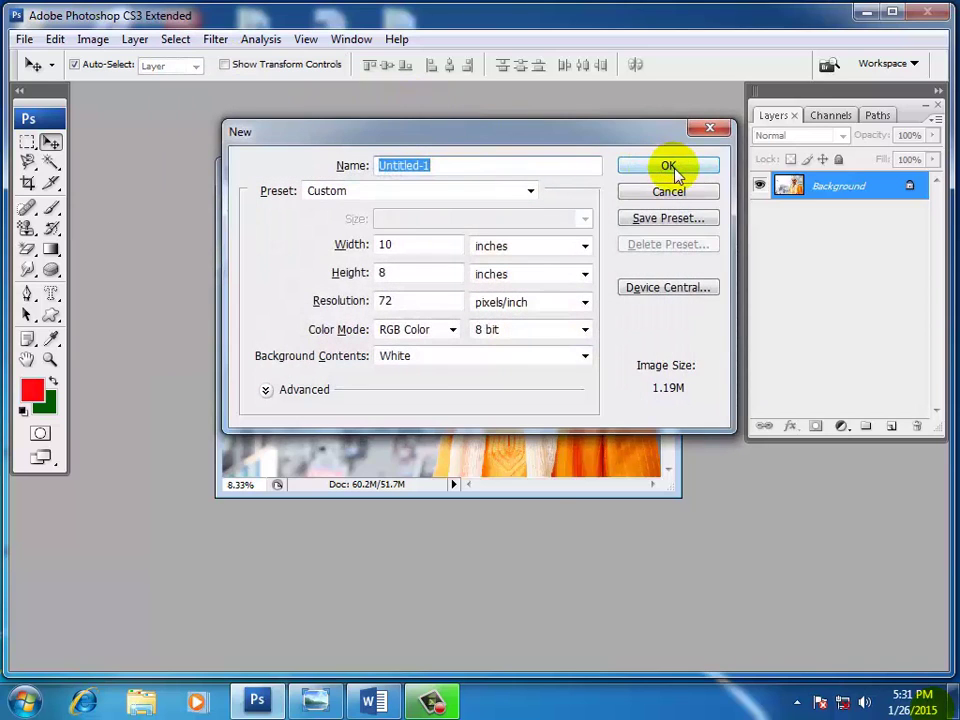
pyautogui.click(675, 173)
# - Select all of the portrait photo, deselect it, and move its window lower
pyautogui.click(593, 257)
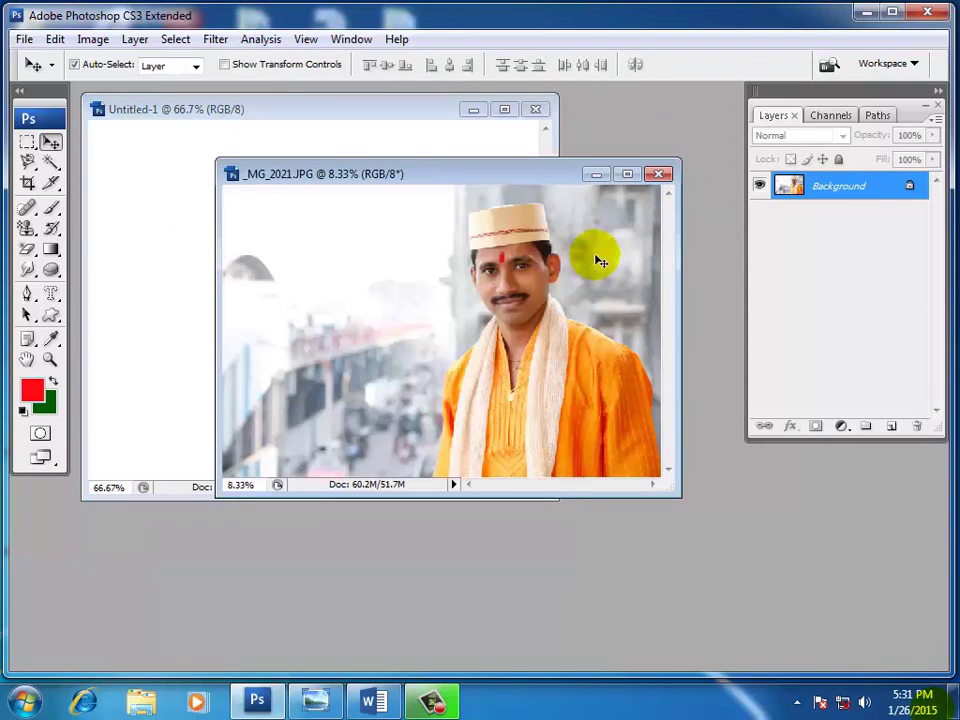
pyautogui.click(177, 39)
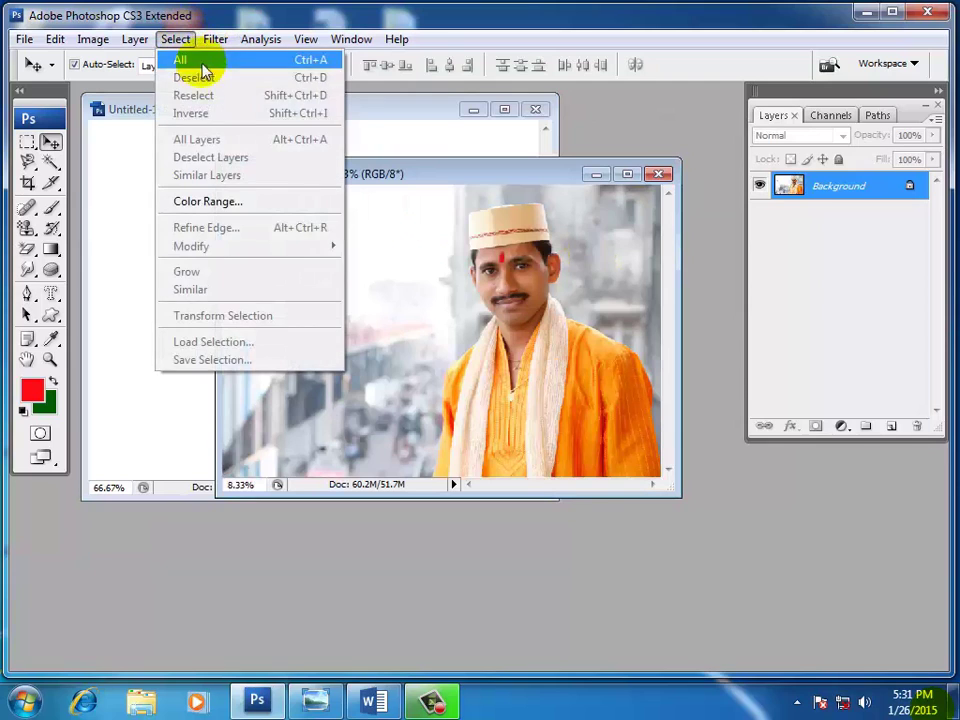
pyautogui.click(188, 59)
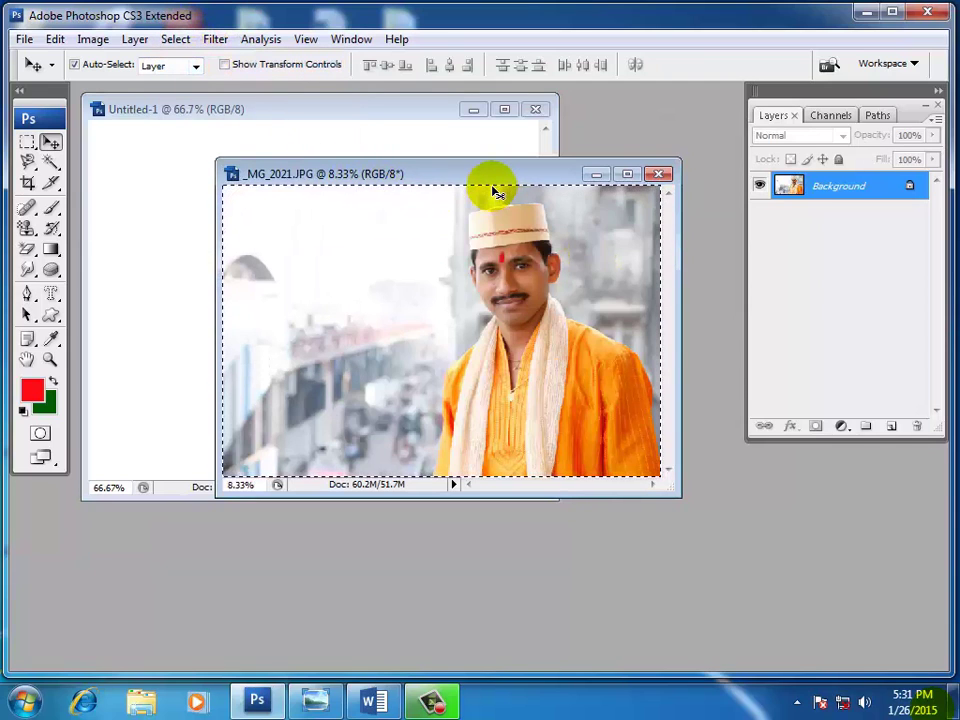
pyautogui.hotkey('ctrl', 'd')
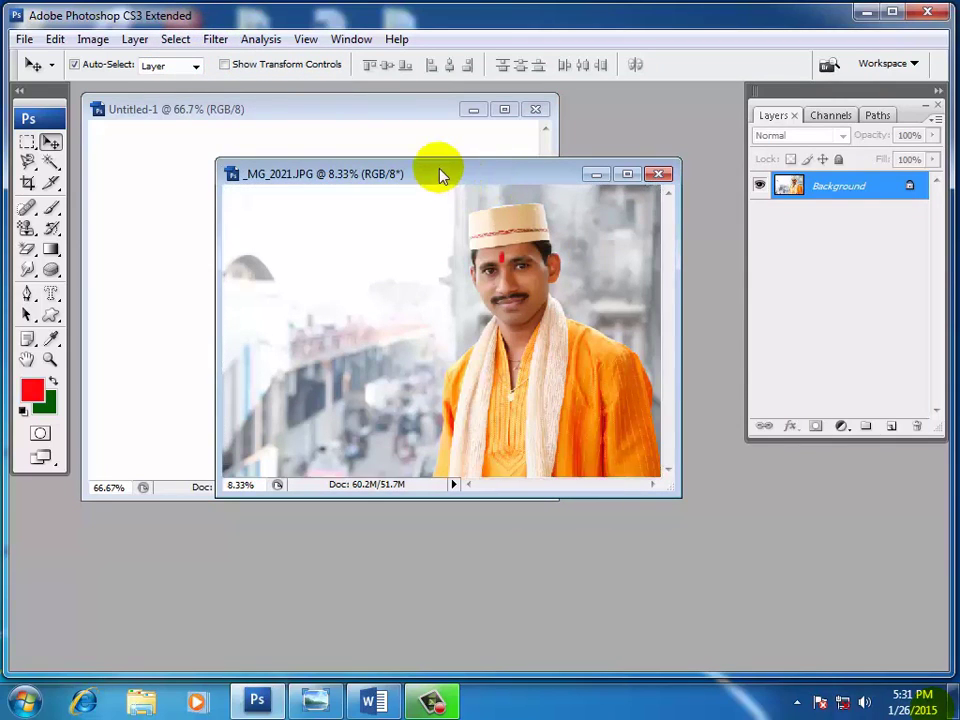
pyautogui.moveTo(442, 175)
pyautogui.mouseDown()
pyautogui.moveTo(480, 279)
pyautogui.moveTo(521, 336)
pyautogui.moveTo(449, 320)
pyautogui.mouseUp()
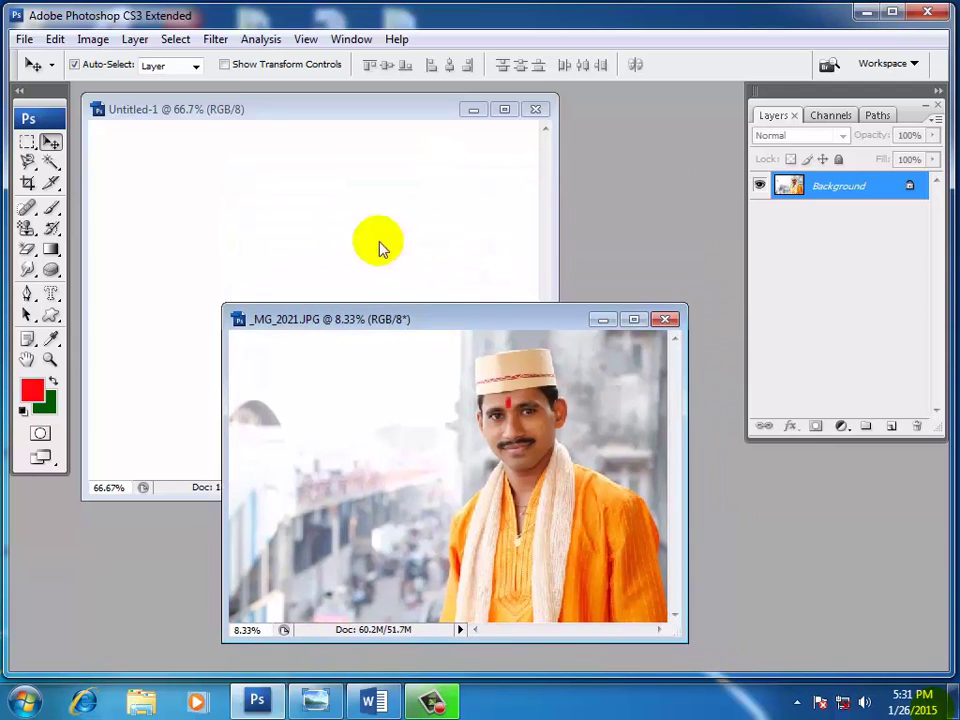
pyautogui.click(173, 40)
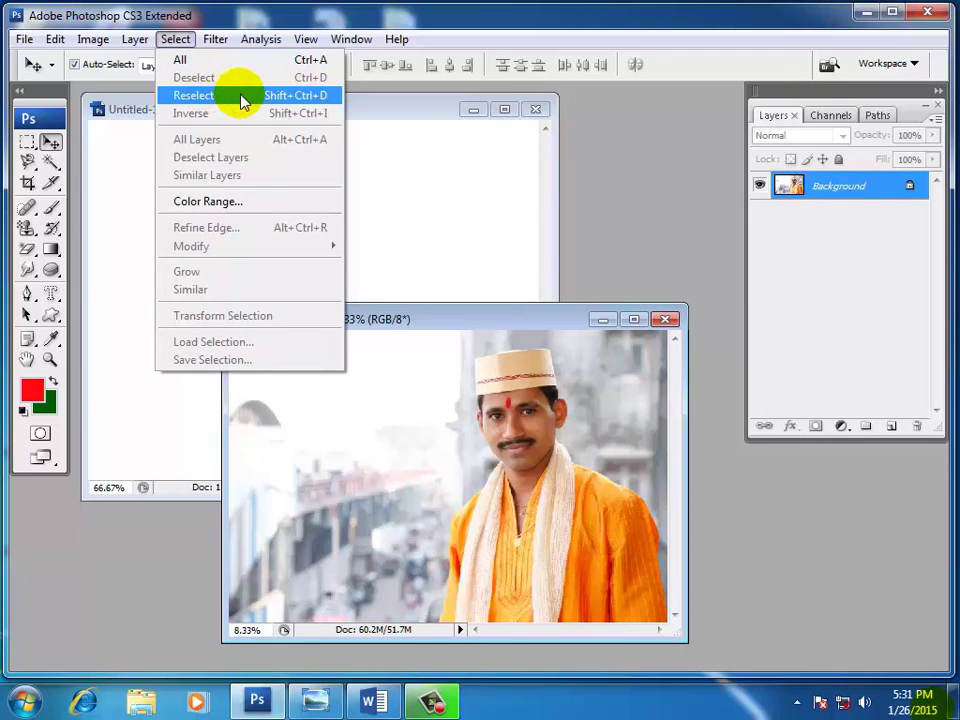
# - Marquee a rectangle around the man's face, then deselect and reselect it
pyautogui.click(27, 143)
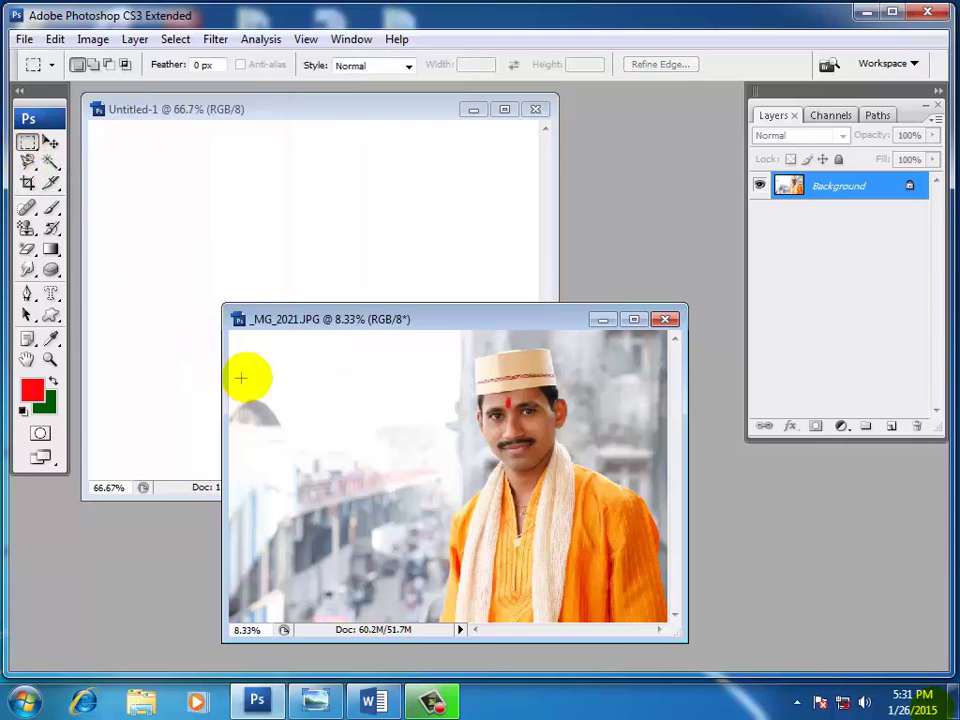
pyautogui.moveTo(445, 357); pyautogui.dragTo(585, 469)
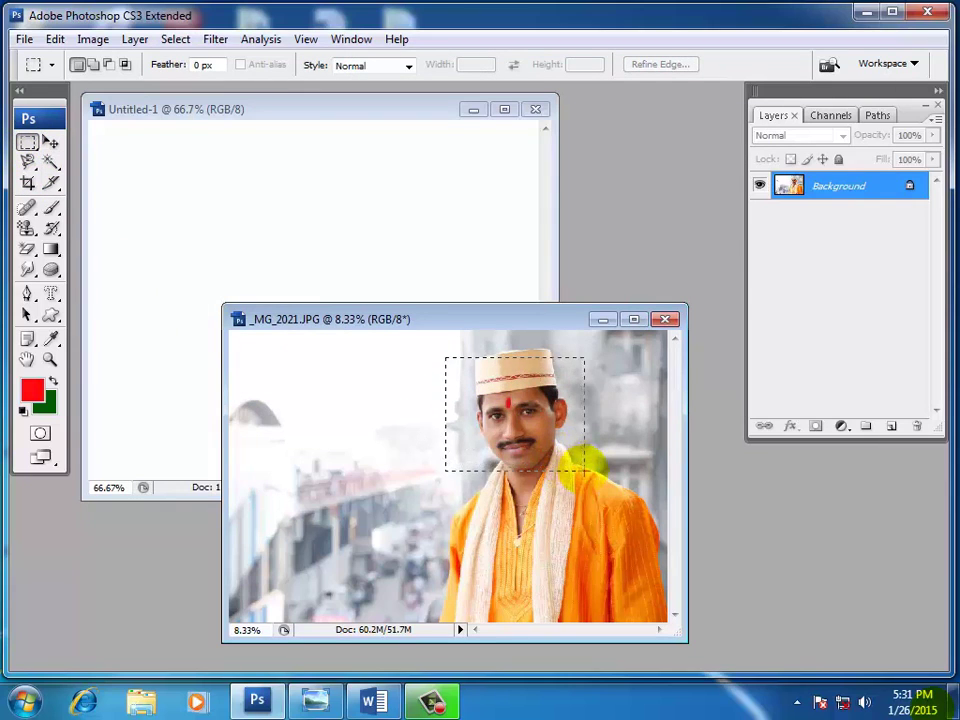
pyautogui.click(175, 39)
pyautogui.click(186, 77)
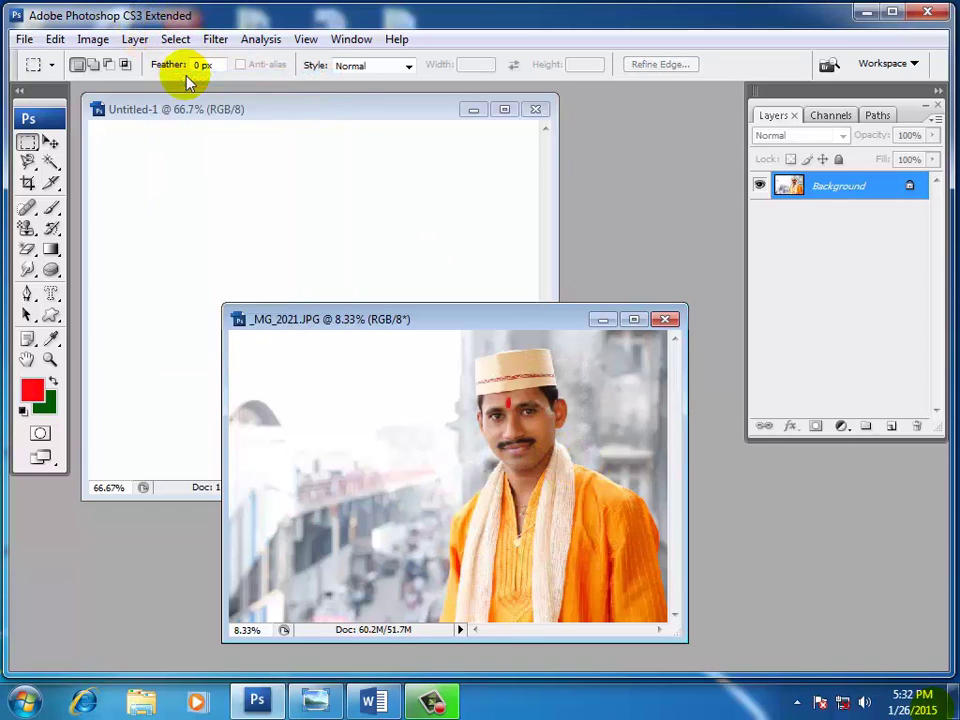
pyautogui.click(173, 39)
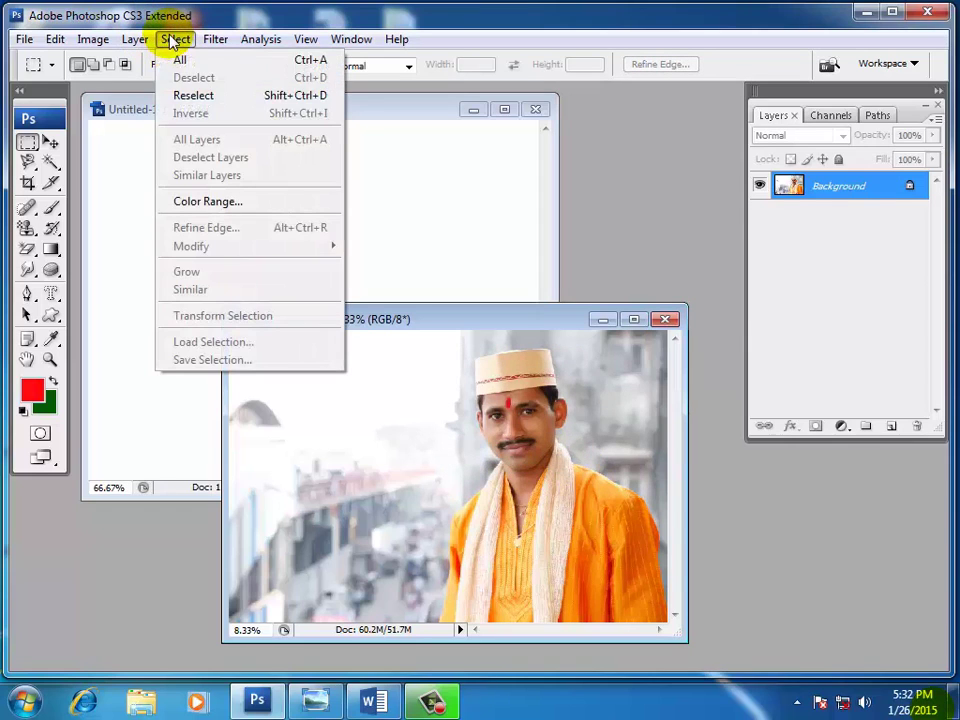
pyautogui.click(180, 95)
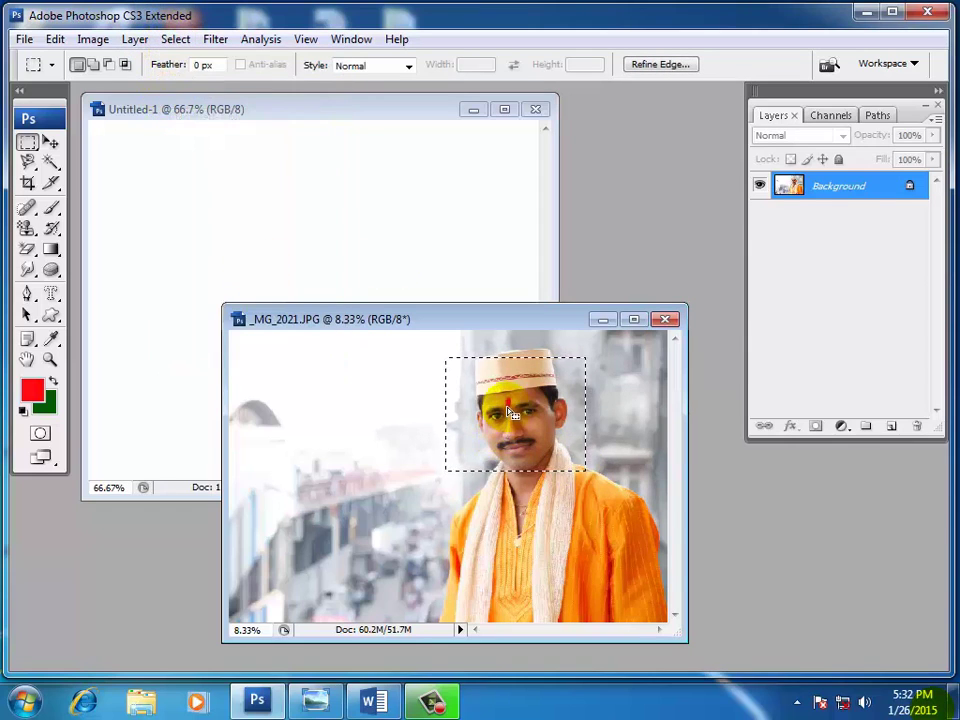
# - Deselect and reselect the face again, fill it dark green, then undo the fill
pyautogui.click(170, 39)
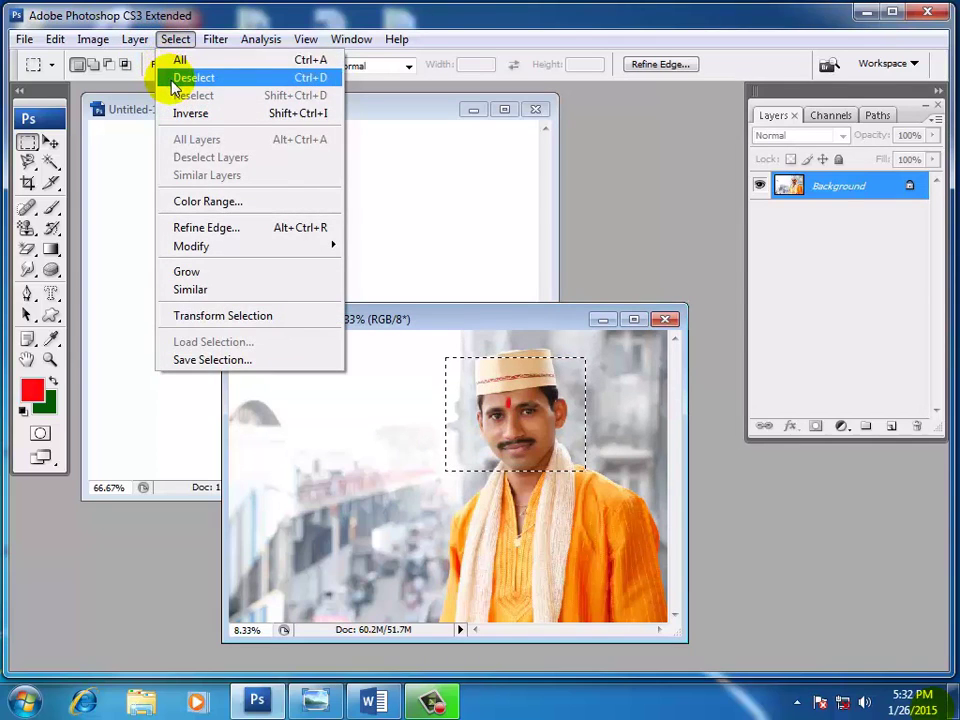
pyautogui.click(172, 83)
pyautogui.click(172, 41)
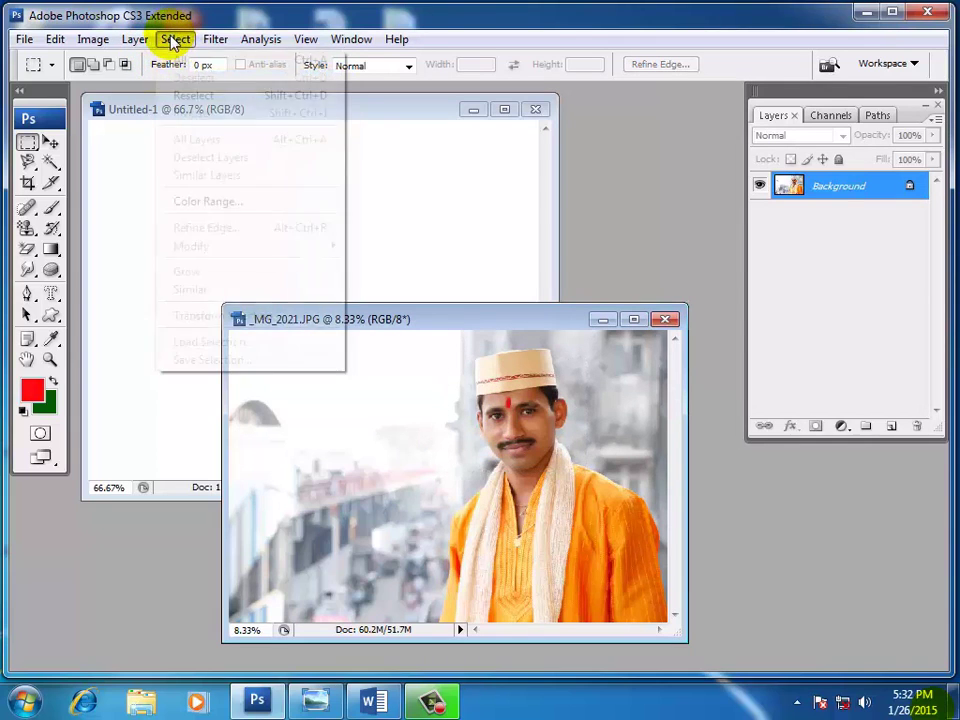
pyautogui.click(172, 94)
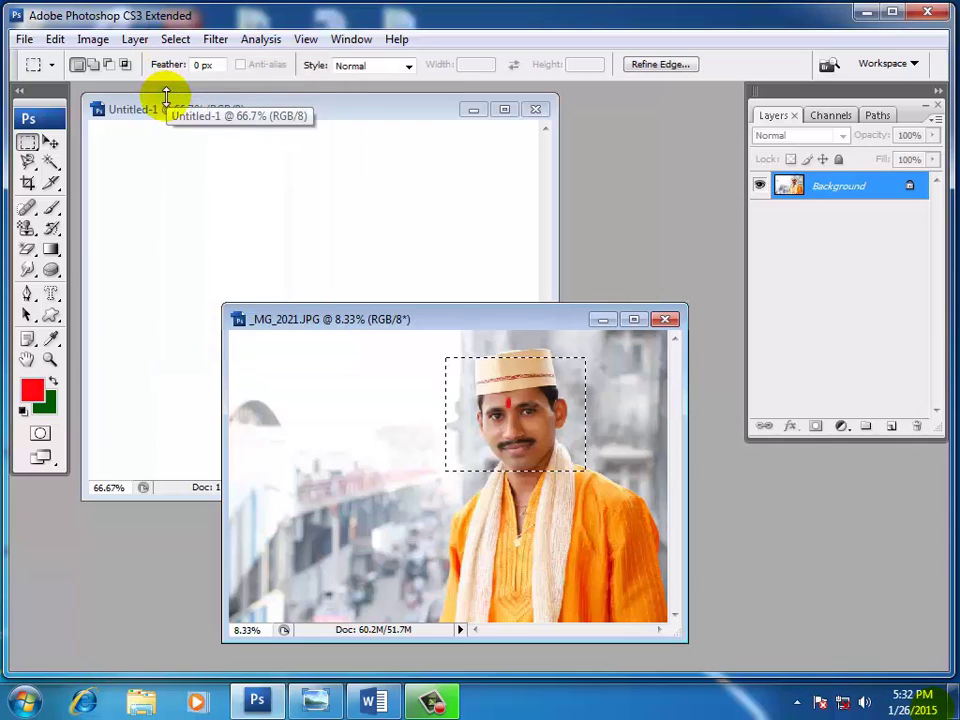
pyautogui.click(173, 41)
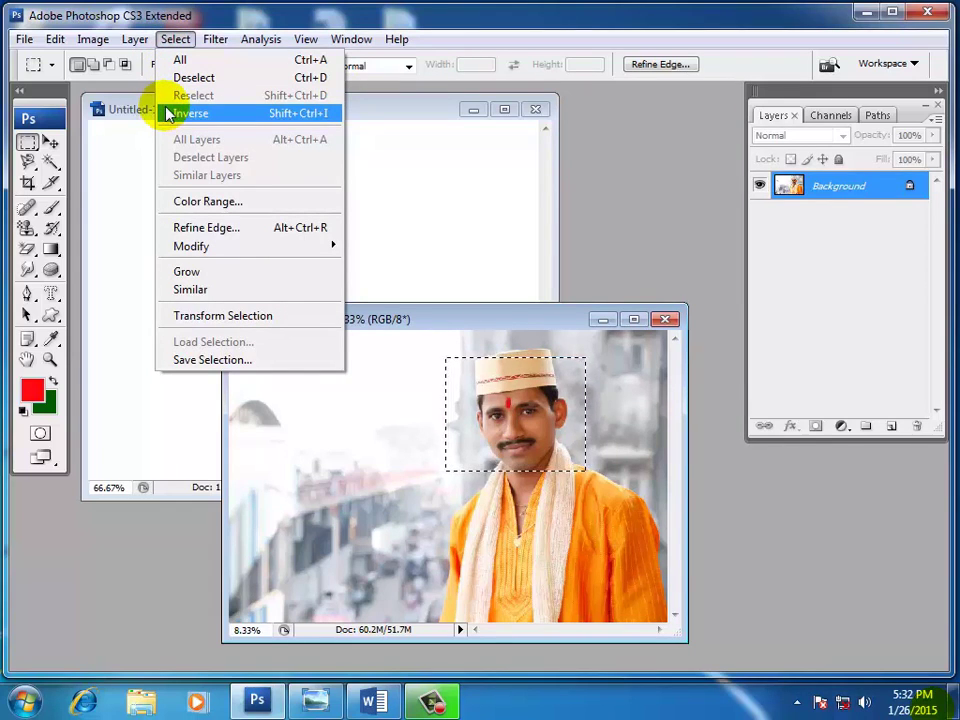
pyautogui.click(493, 318)
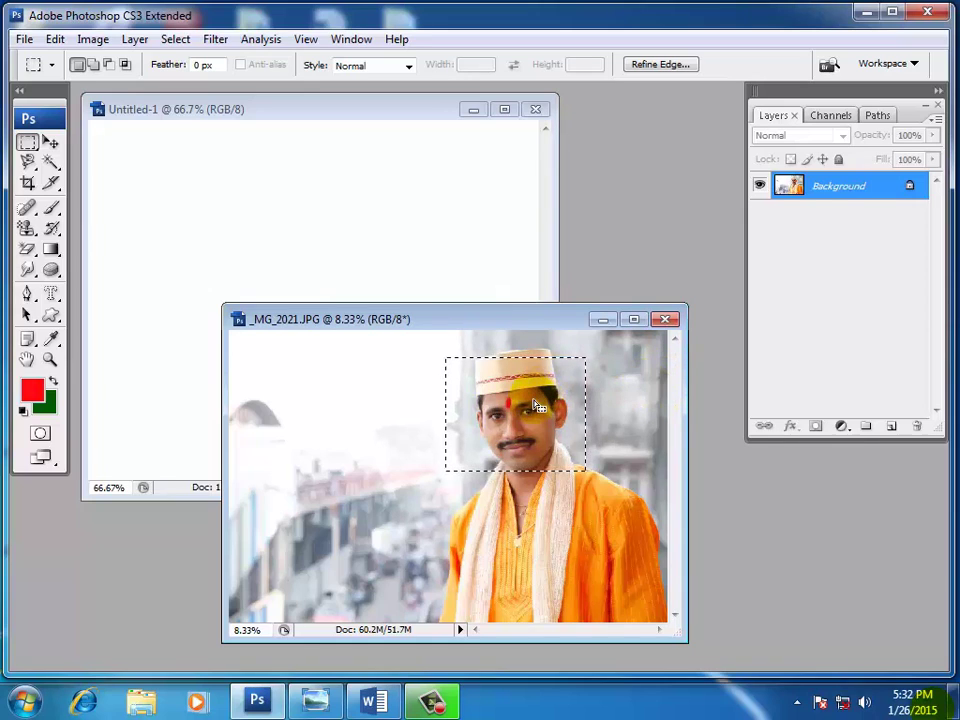
pyautogui.press('Delete')
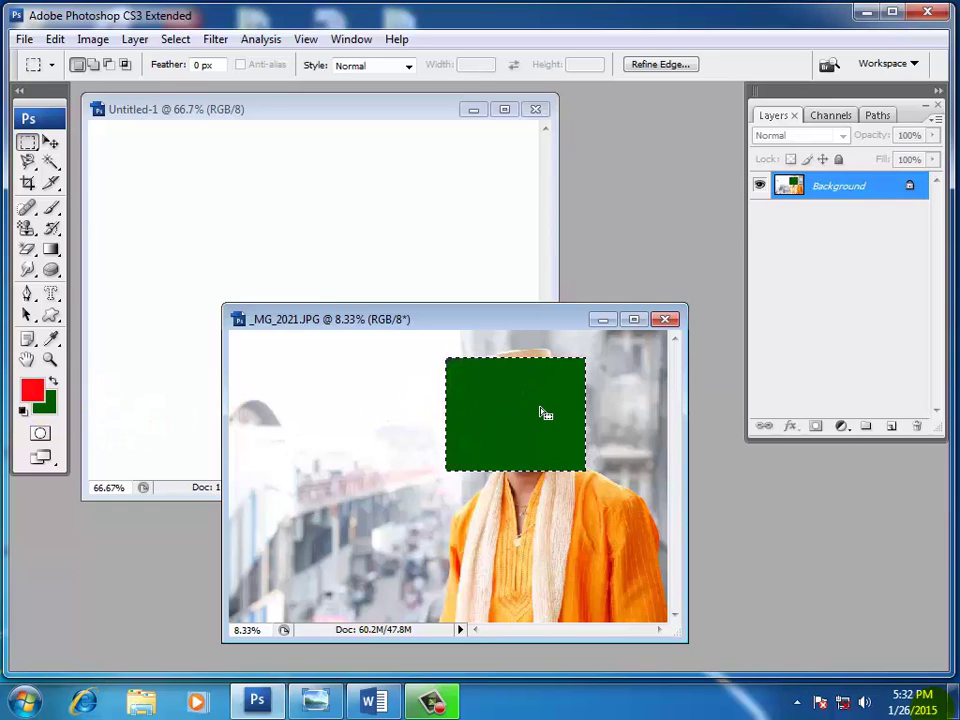
pyautogui.hotkey('ctrl', 'z')
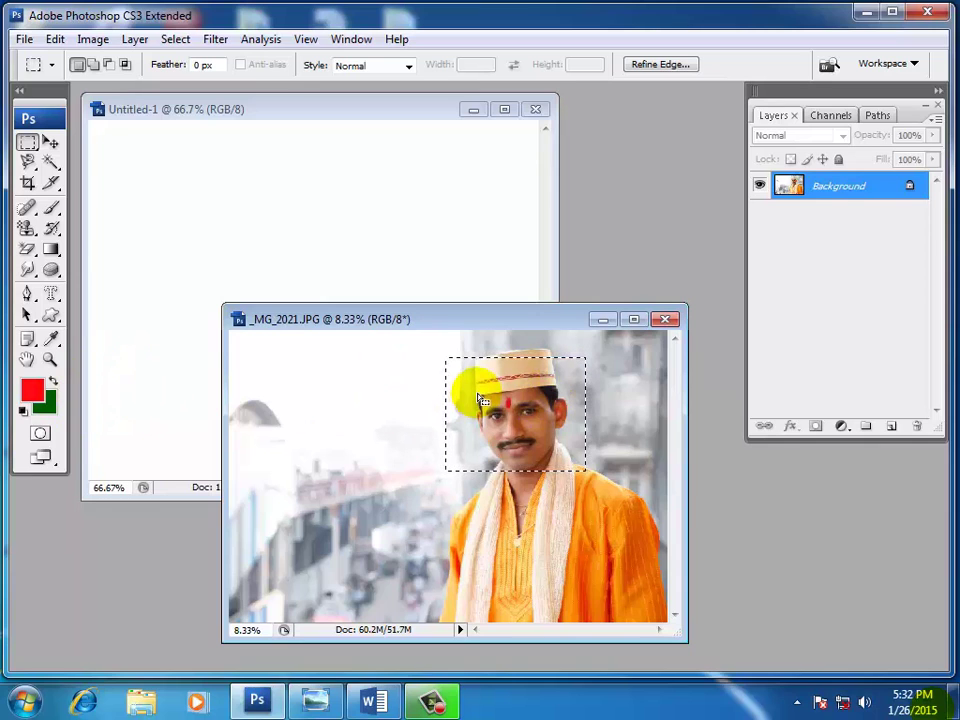
# - Invert the face selection, fill the surroundings green, undo it, and deselect
pyautogui.click(180, 41)
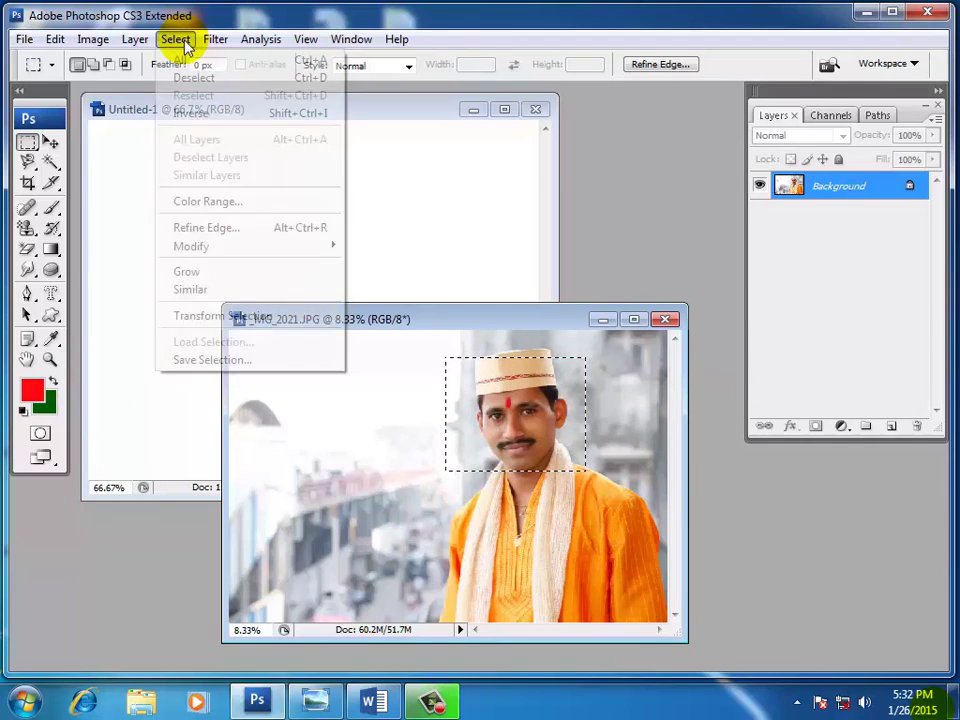
pyautogui.click(224, 121)
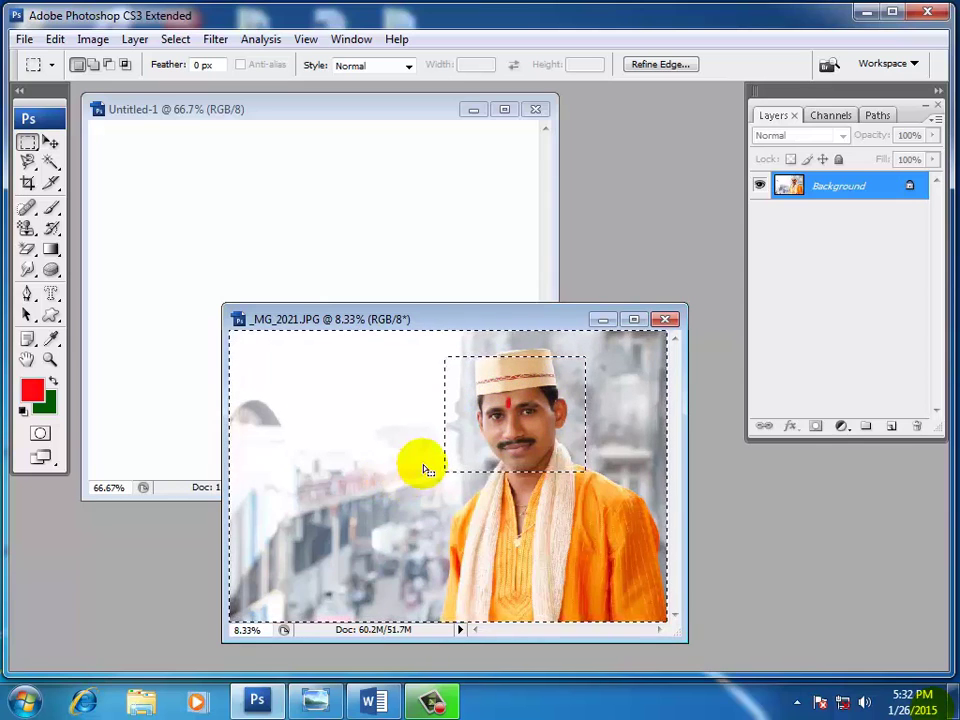
pyautogui.press('Delete')
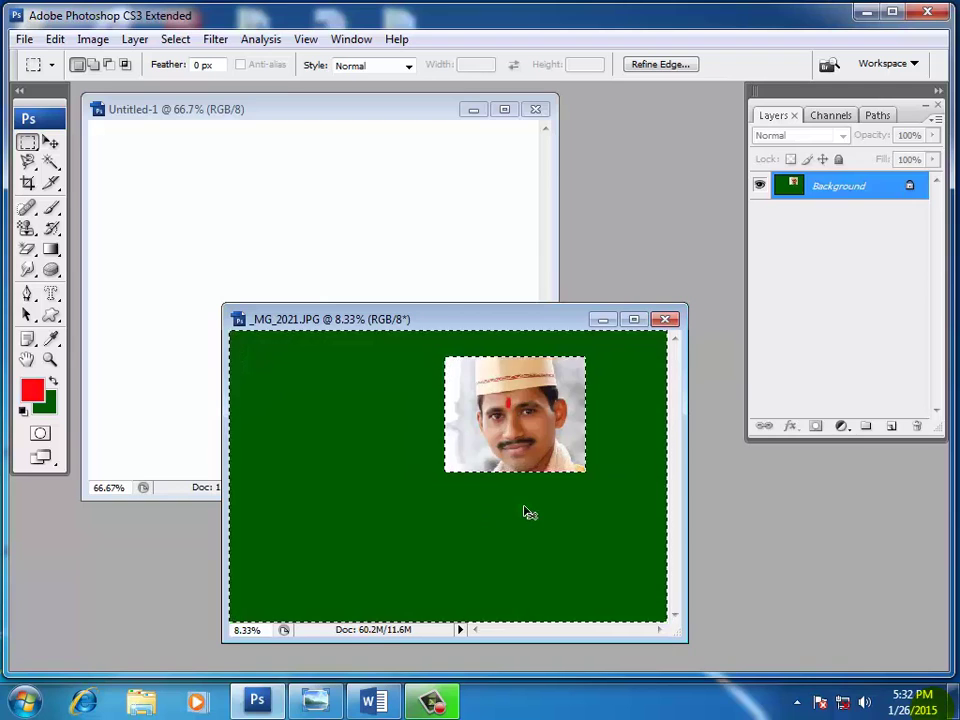
pyautogui.hotkey('ctrl', 'z')
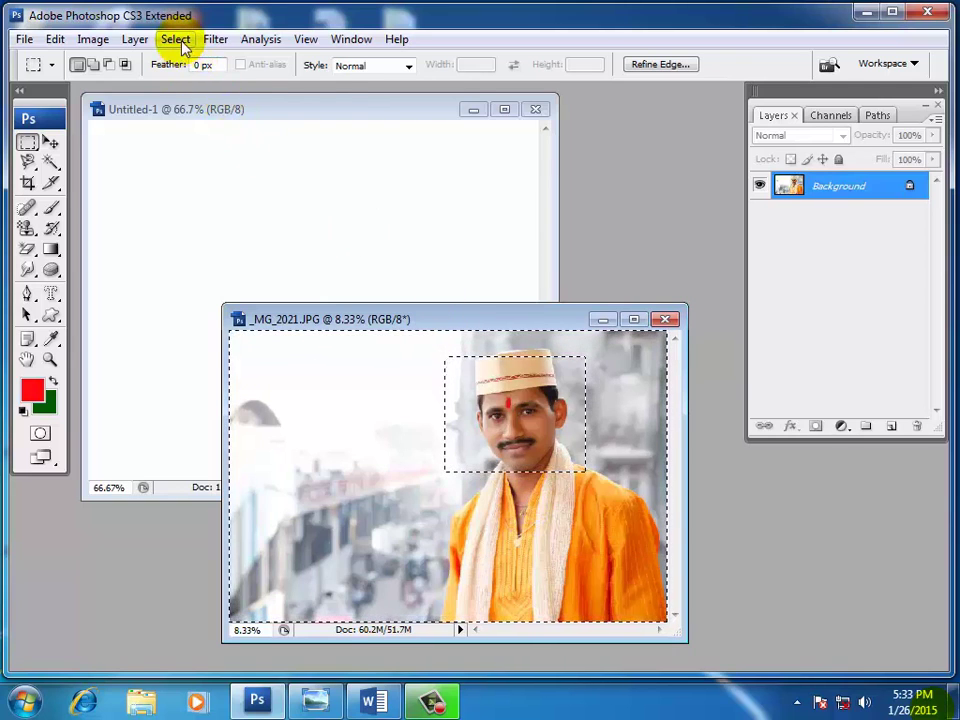
pyautogui.click(178, 40)
pyautogui.click(200, 78)
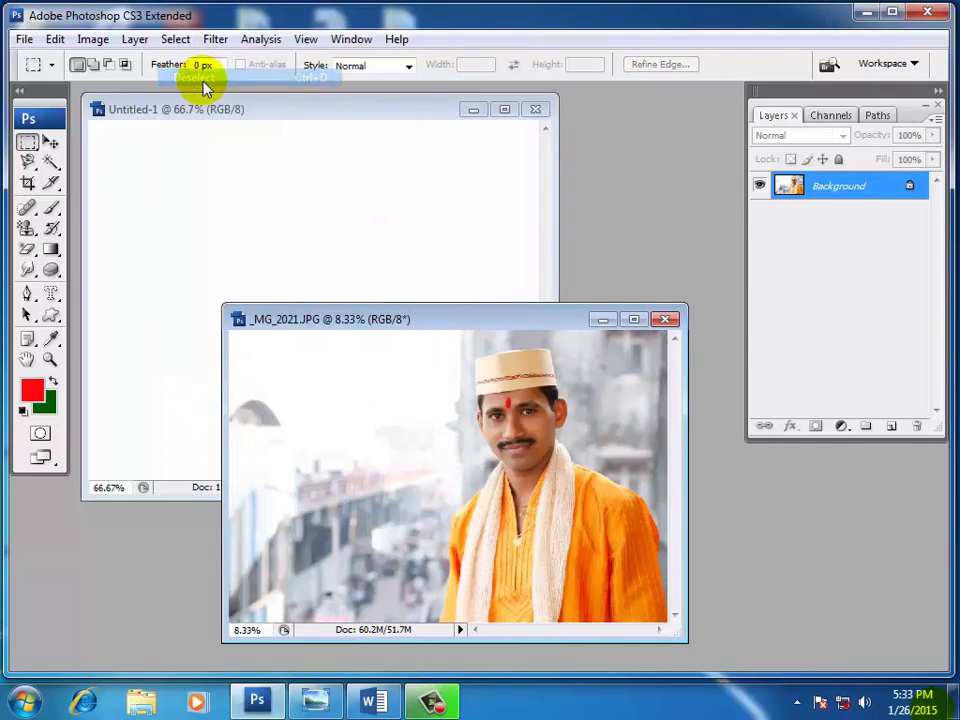
# - Set the background colour to near-white
pyautogui.click(54, 413)
pyautogui.click(326, 165)
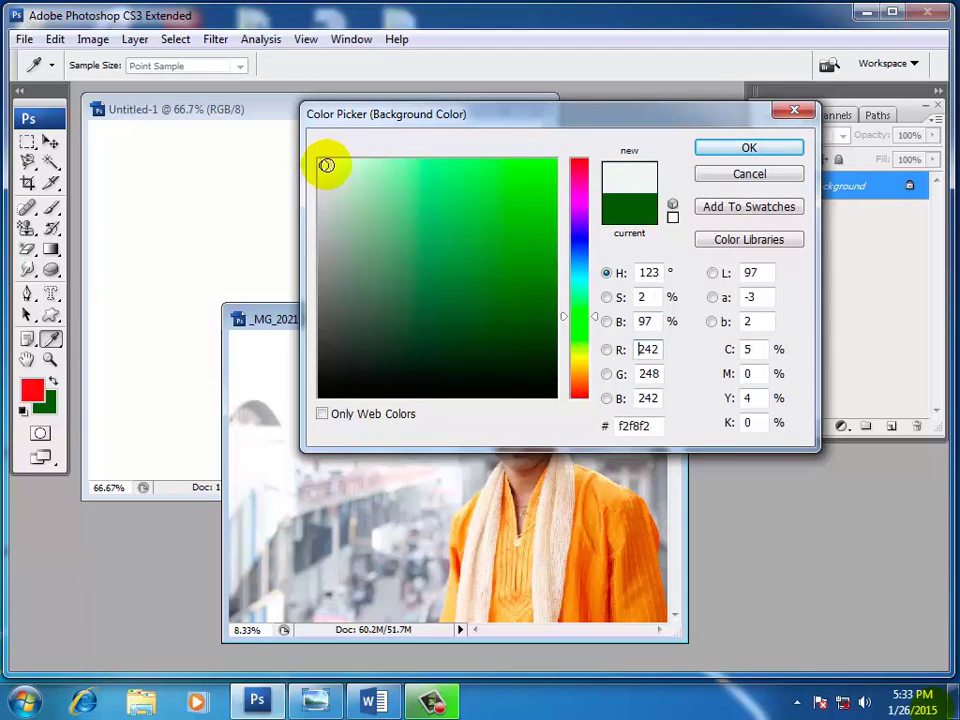
pyautogui.click(737, 147)
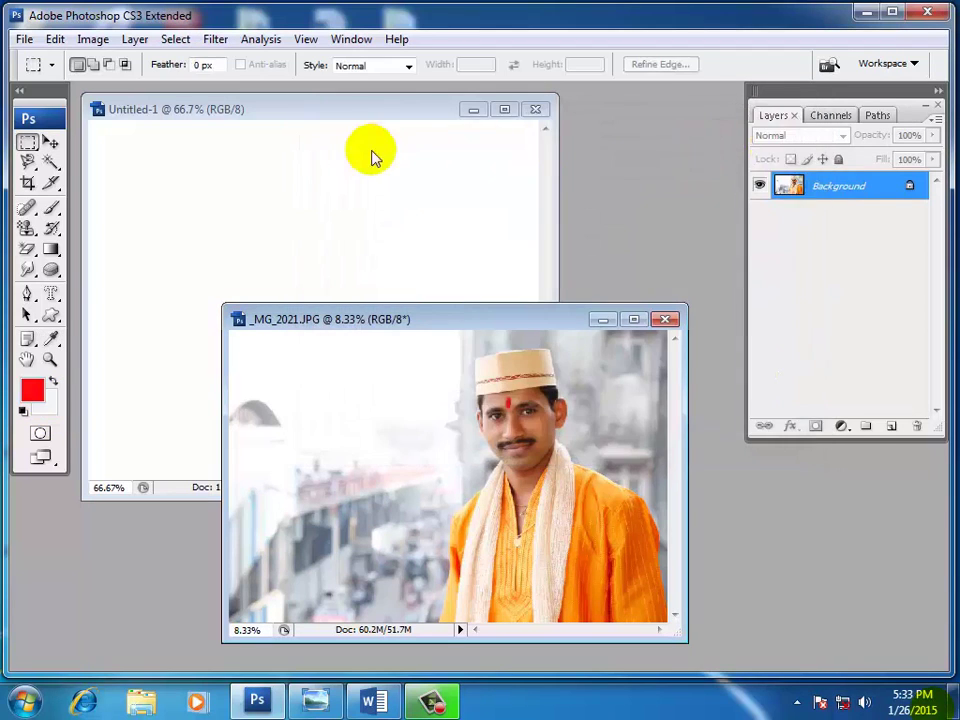
# - Select a fresh rectangle from the man's hat to his chin
pyautogui.click(178, 39)
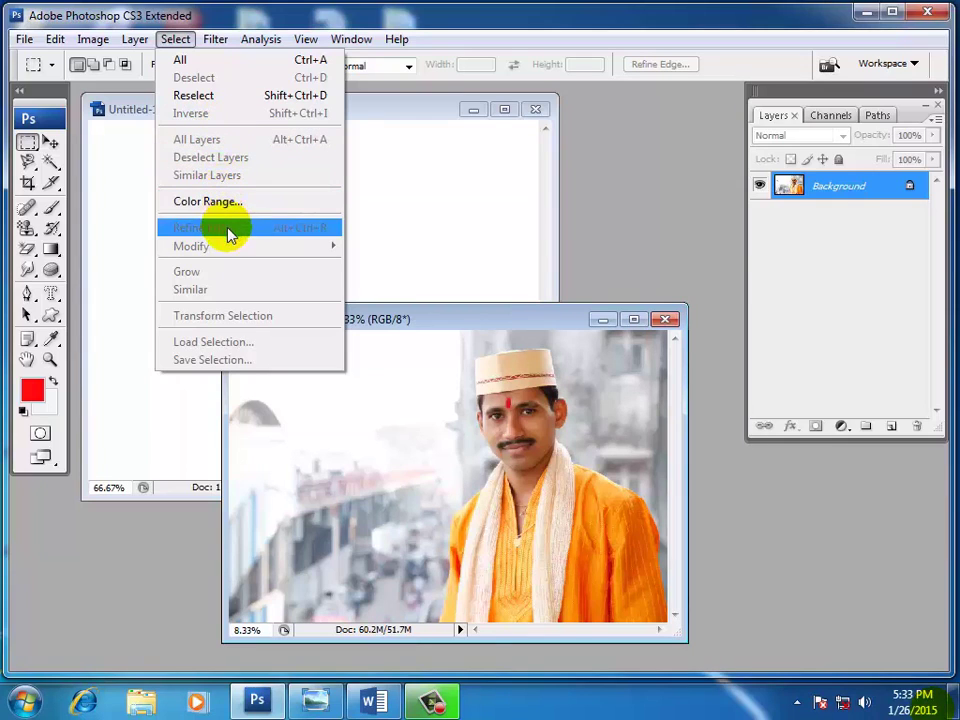
pyautogui.click(27, 145)
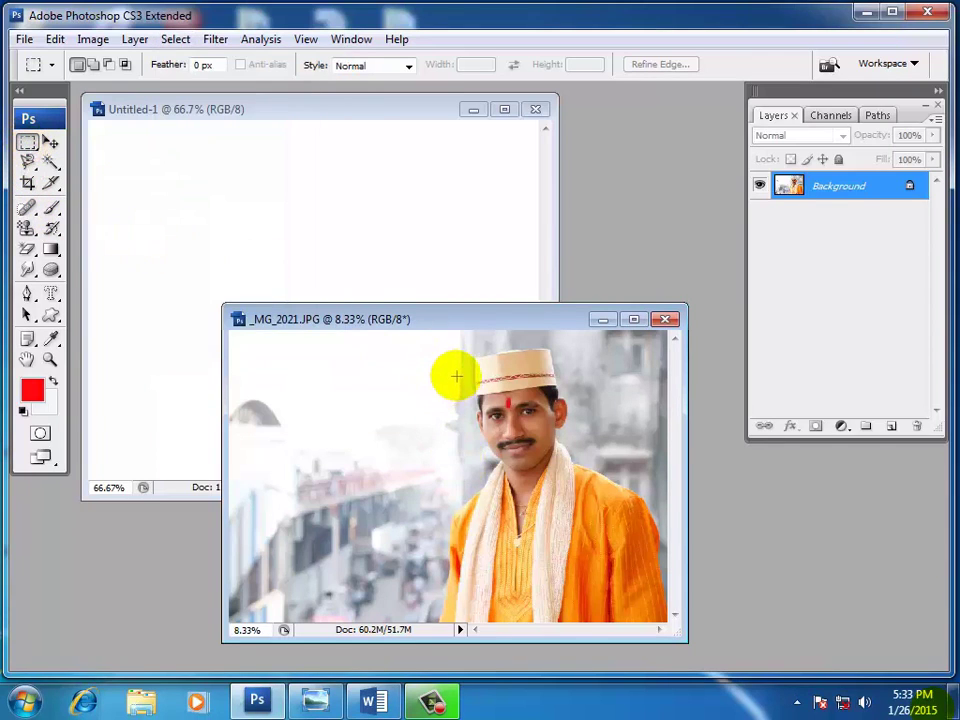
pyautogui.moveTo(456, 376); pyautogui.dragTo(530, 462)
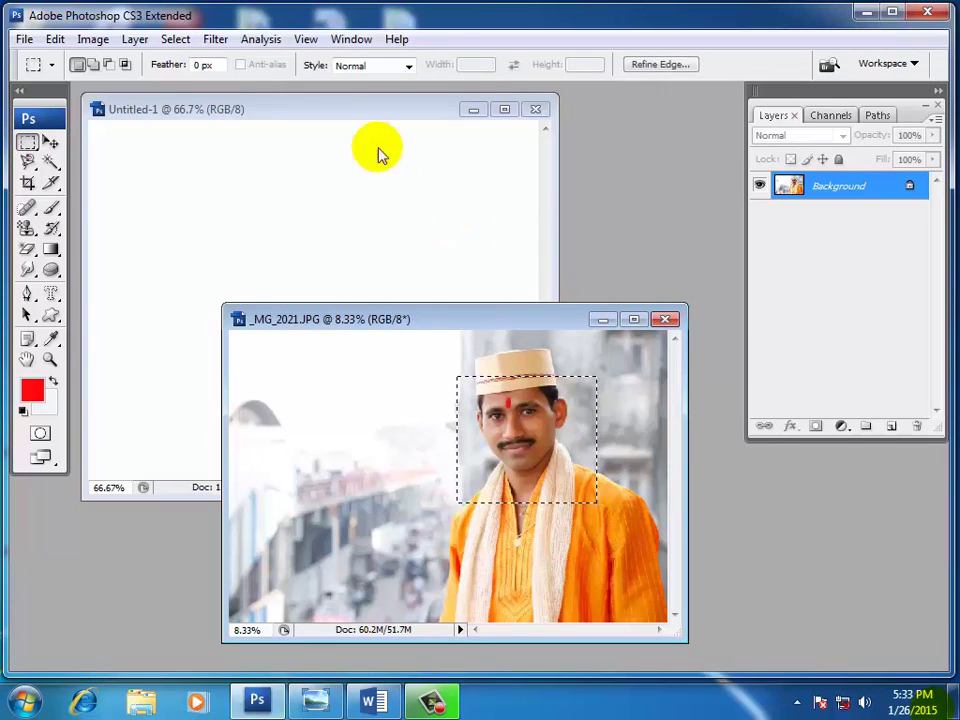
pyautogui.click(176, 40)
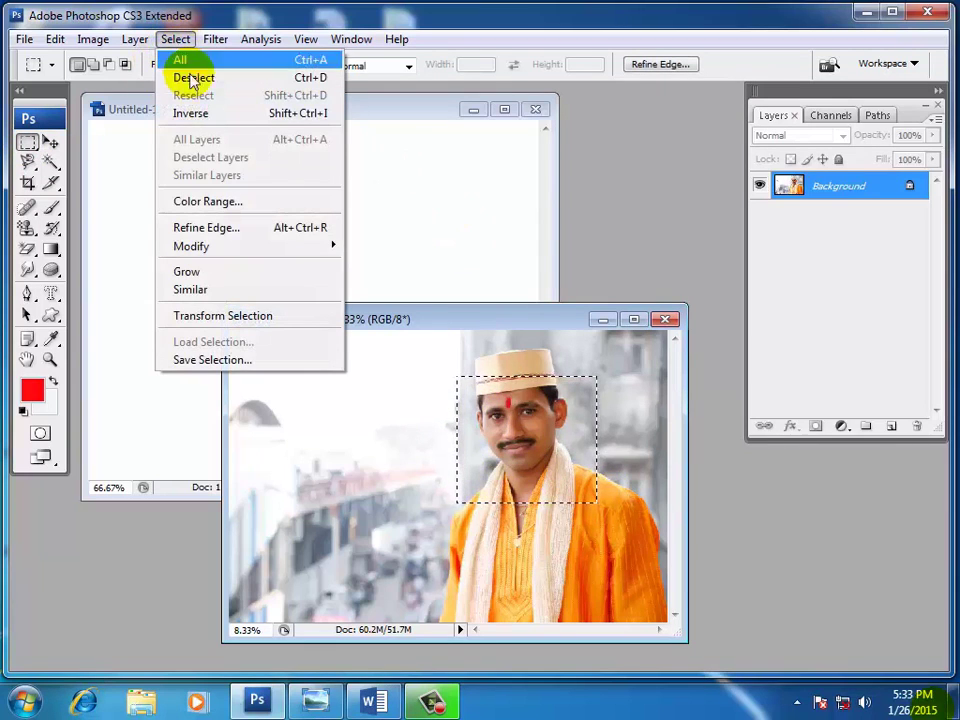
pyautogui.moveTo(191, 246)
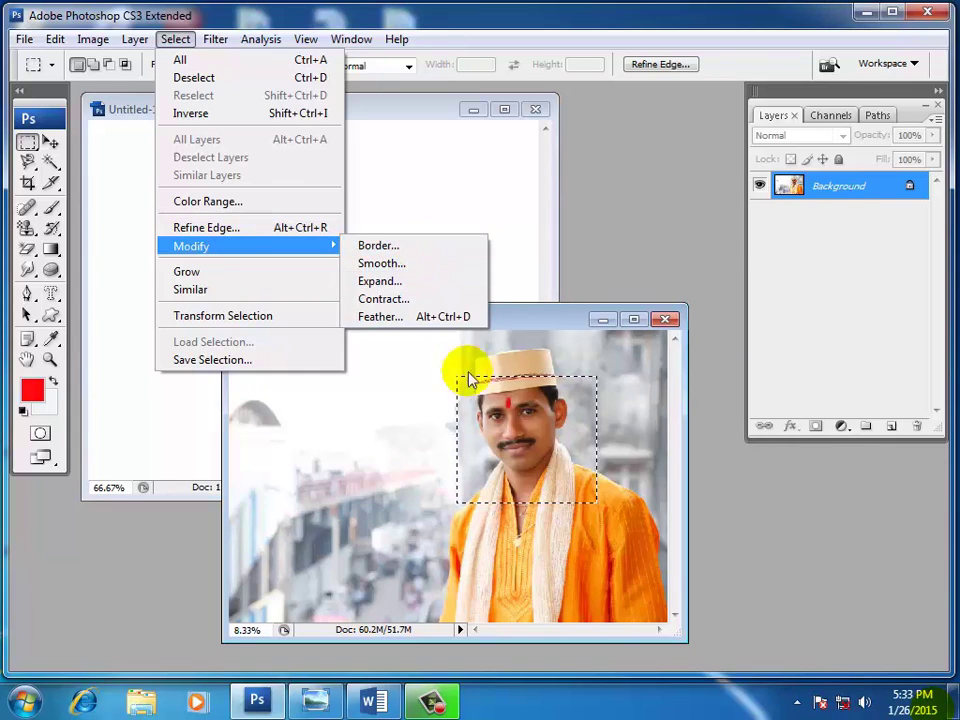
# - Convert the face rectangle into a 10-pixel Border selection
pyautogui.click(391, 249)
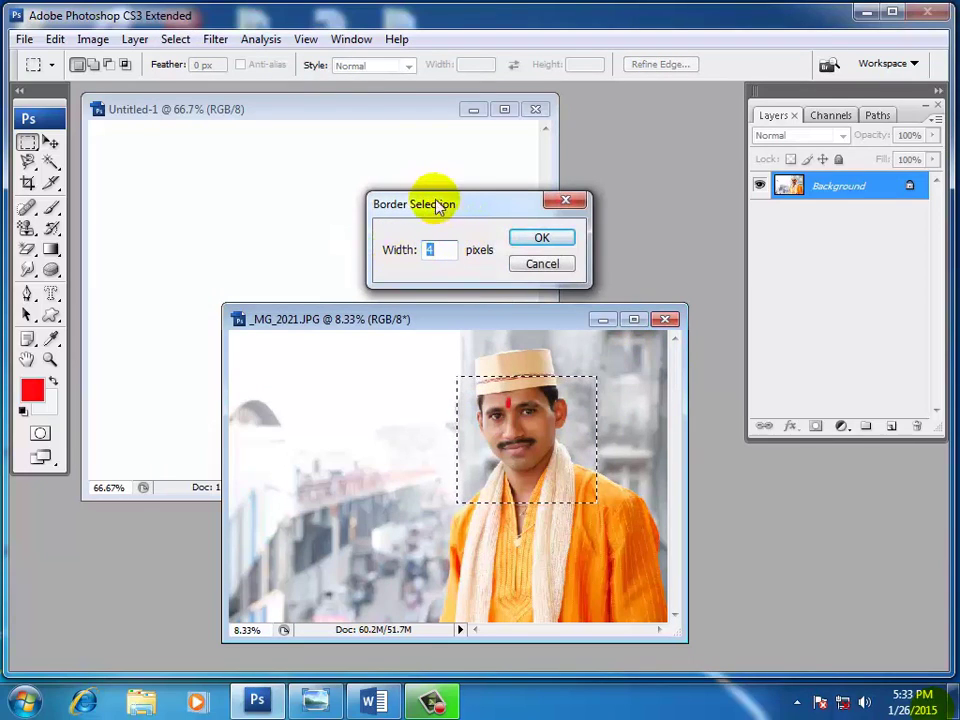
pyautogui.moveTo(420, 203); pyautogui.dragTo(325, 173)
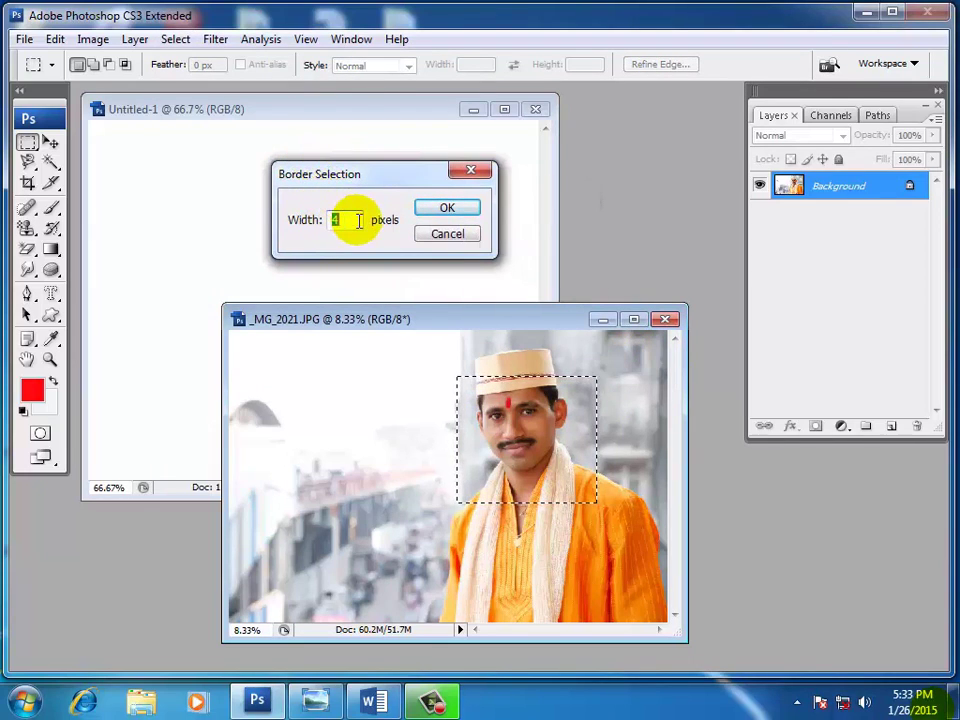
pyautogui.write('10')
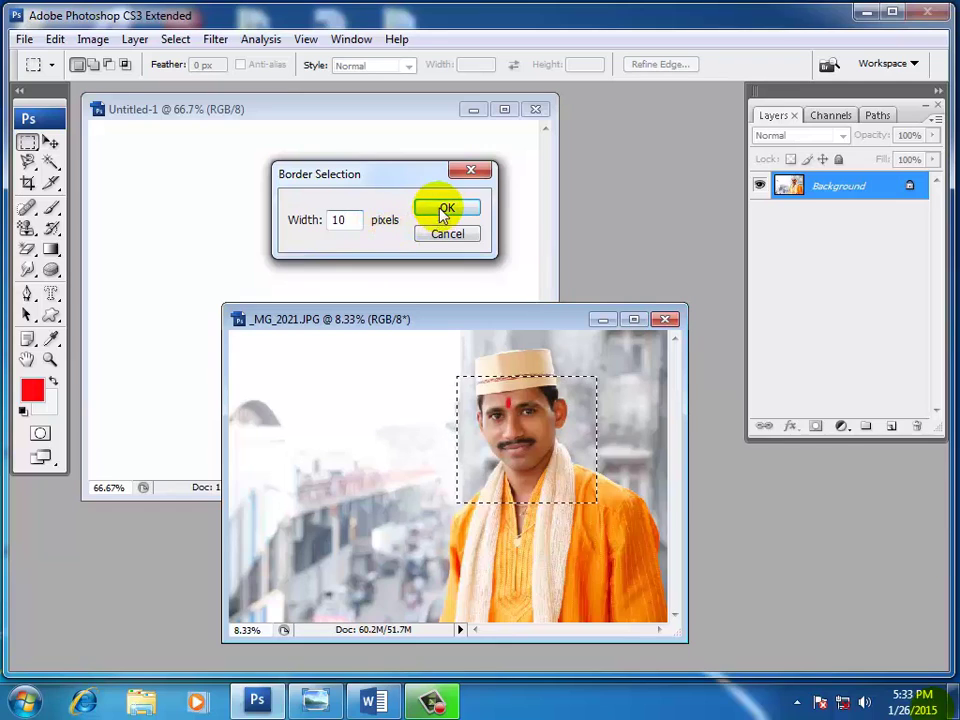
pyautogui.click(443, 212)
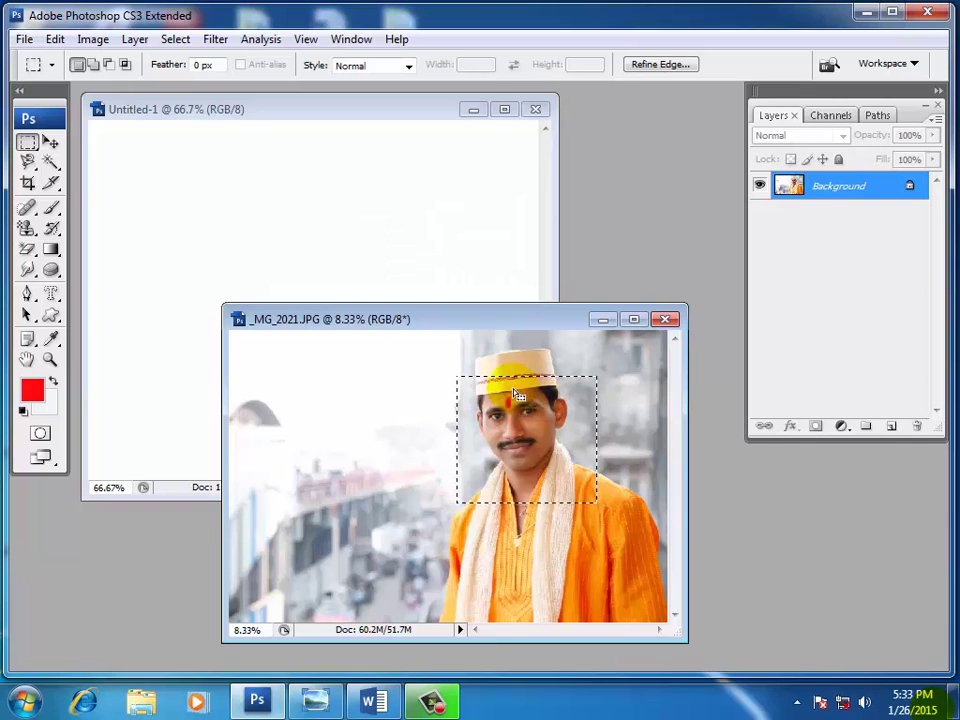
# - Open 15.JPG from the Flowers folder and marquee the leaning palm tree
pyautogui.hotkey('ctrl', 'o')
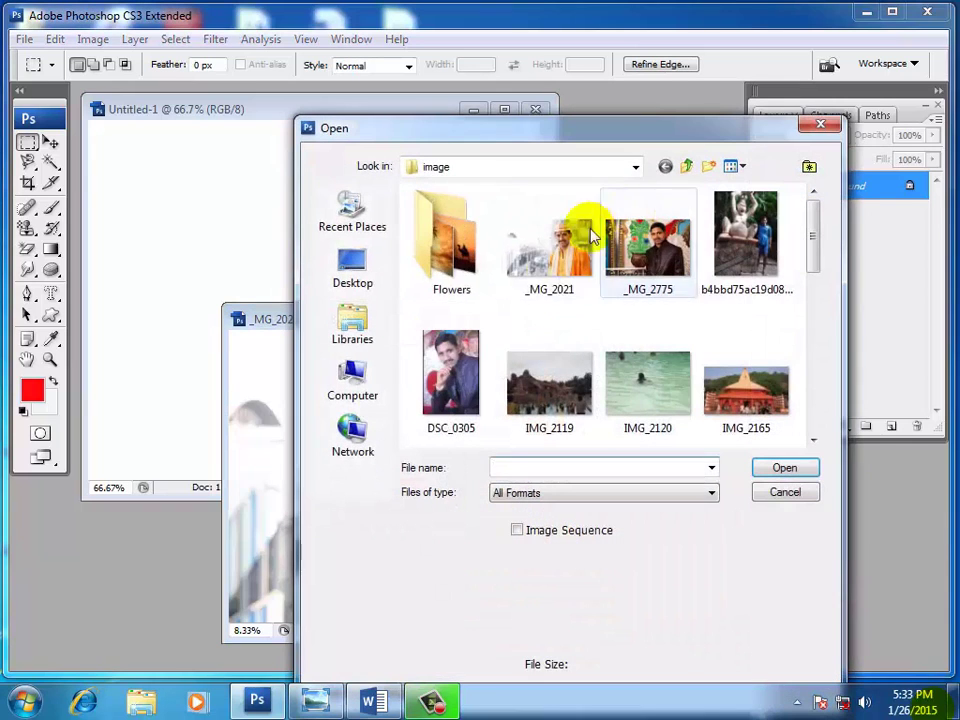
pyautogui.doubleClick(430, 238)
pyautogui.click(488, 267)
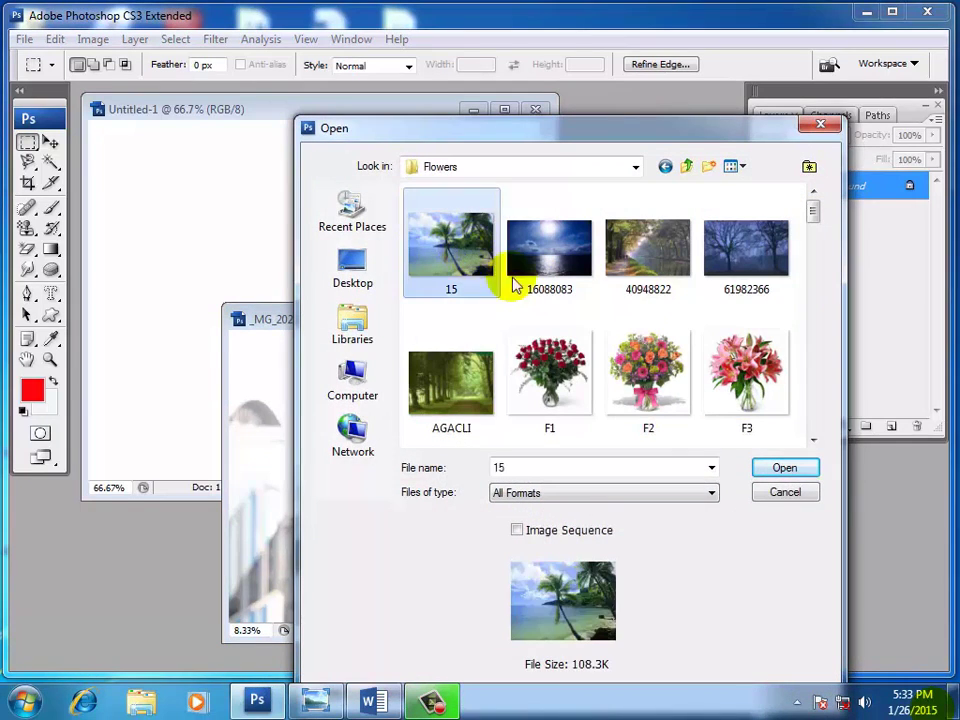
pyautogui.click(770, 468)
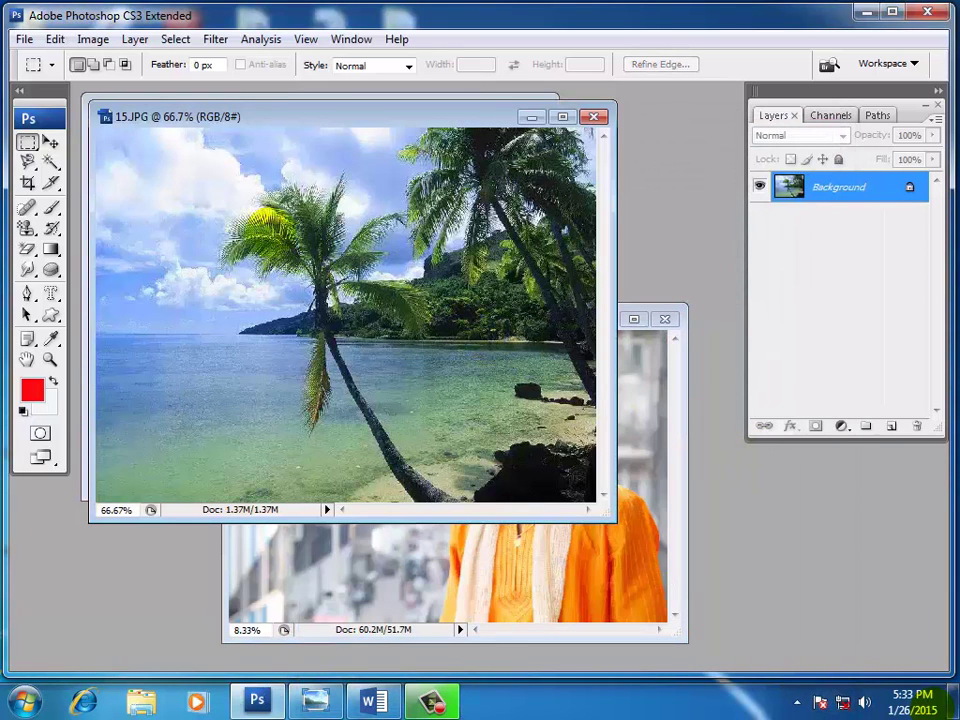
pyautogui.moveTo(234, 198); pyautogui.dragTo(413, 348)
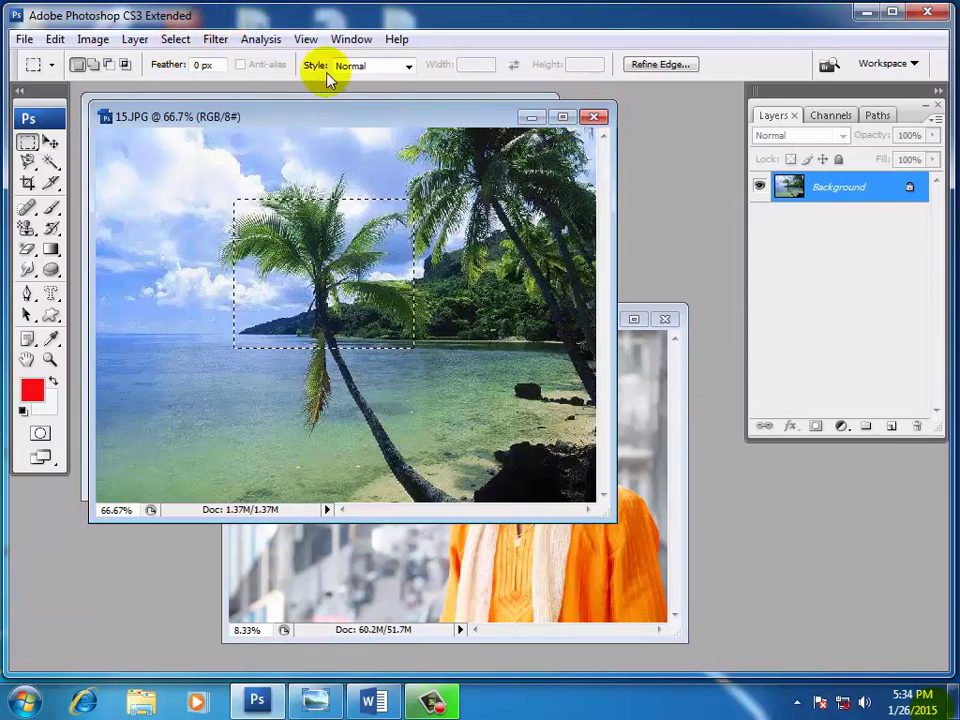
# - Close 15.JPG and turn a rectangle on Untitled-1 into a 10-pixel border
pyautogui.click(594, 117)
pyautogui.click(327, 110)
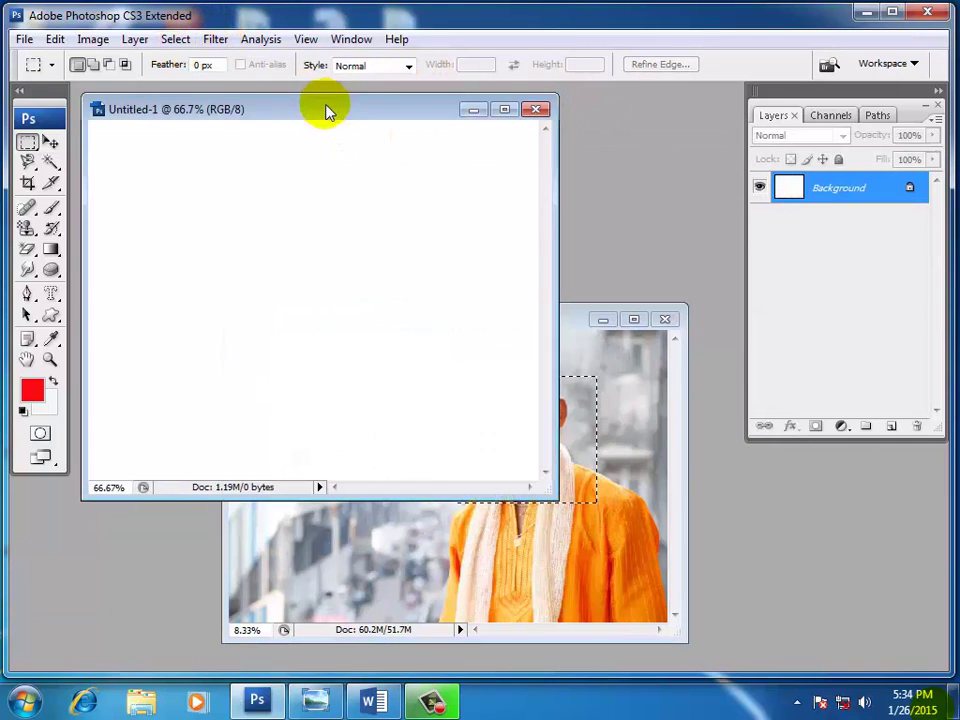
pyautogui.moveTo(216, 218)
pyautogui.mouseDown()
pyautogui.moveTo(408, 332)
pyautogui.moveTo(368, 336)
pyautogui.mouseUp()
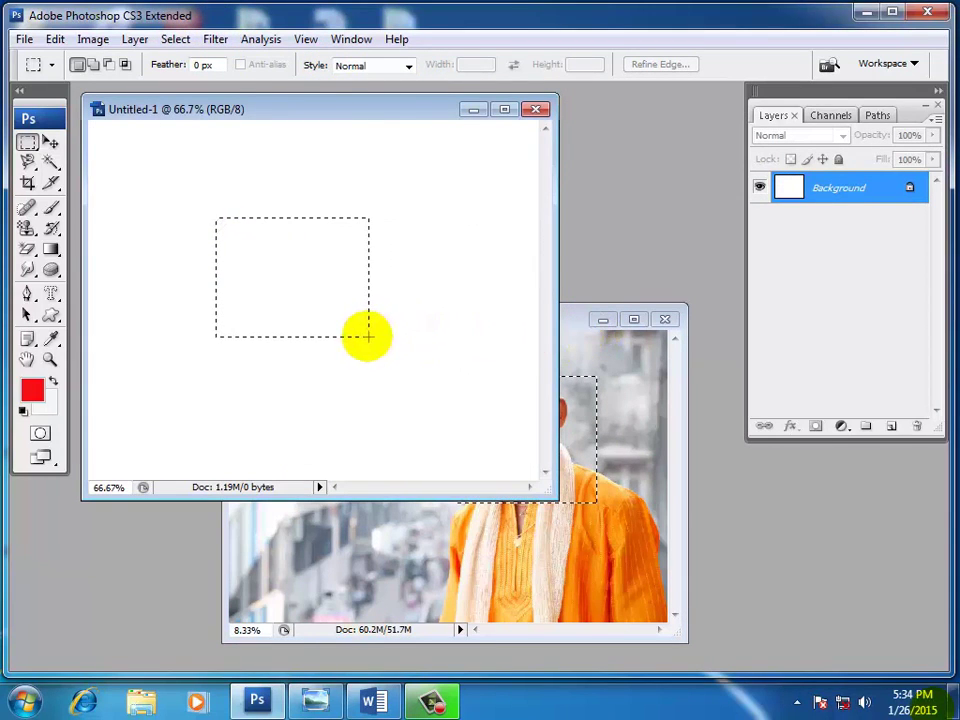
pyautogui.click(174, 40)
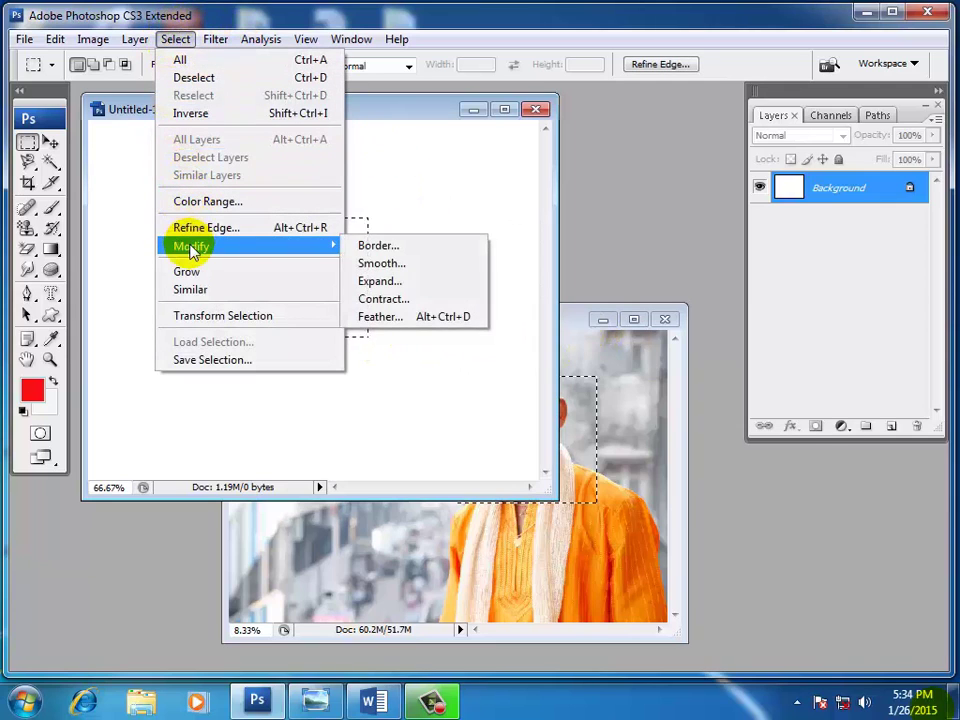
pyautogui.click(403, 248)
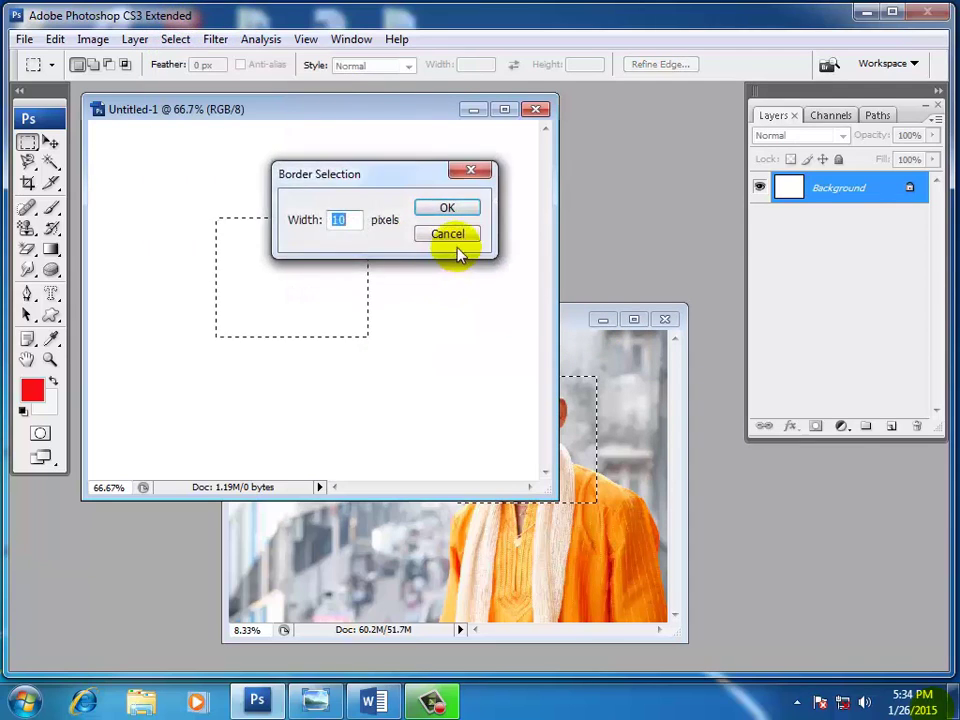
pyautogui.click(437, 208)
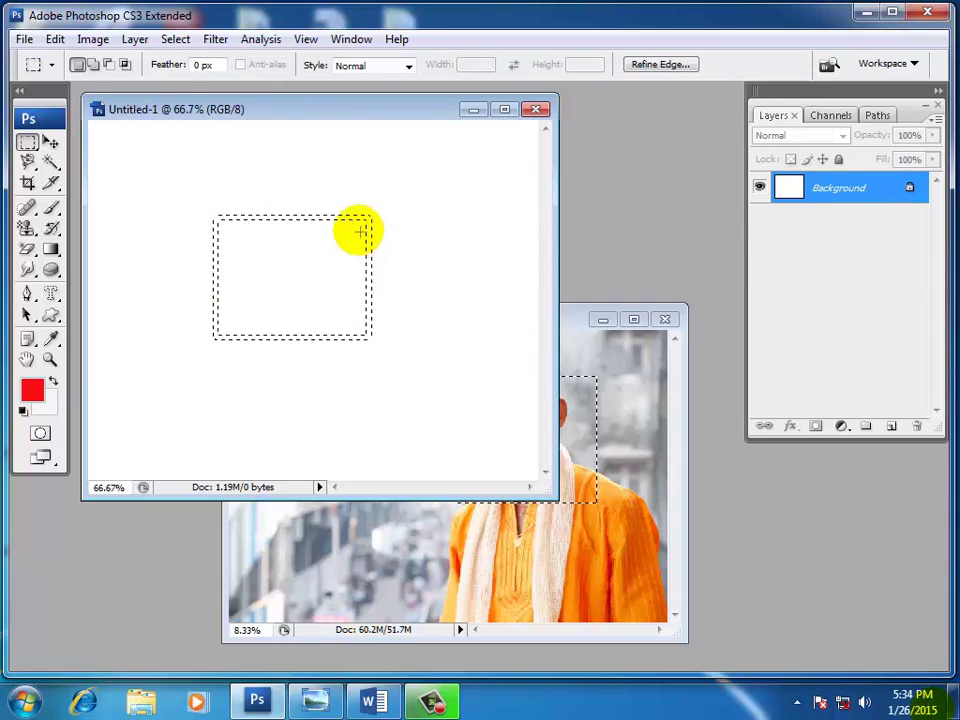
# - Expand the border selection by 20 pixels
pyautogui.click(167, 42)
pyautogui.moveTo(192, 246)
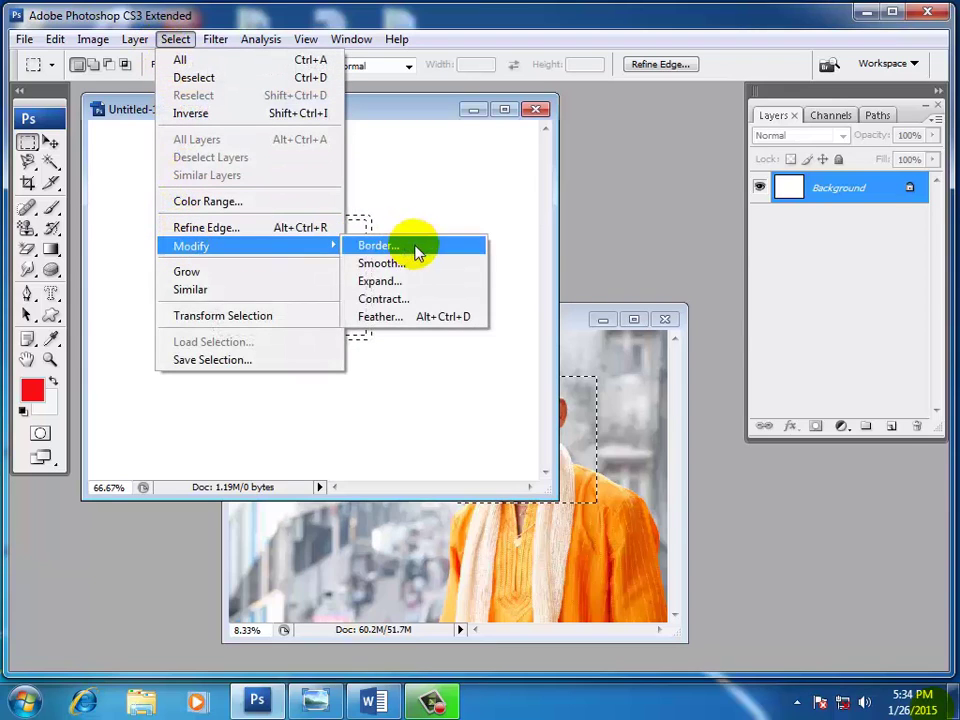
pyautogui.click(405, 283)
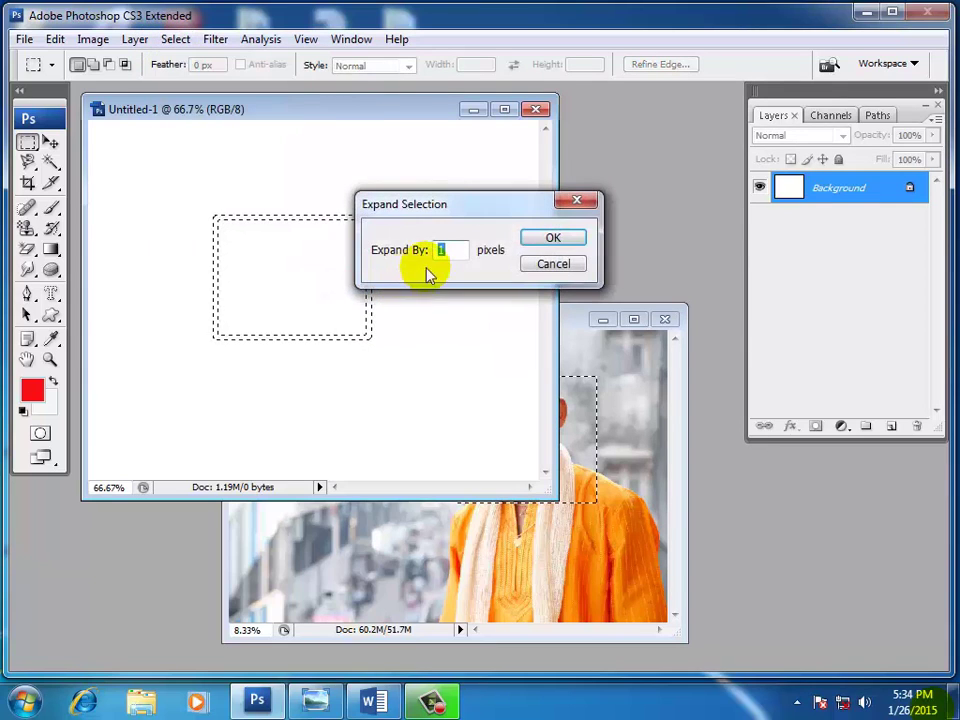
pyautogui.moveTo(447, 204); pyautogui.dragTo(492, 195)
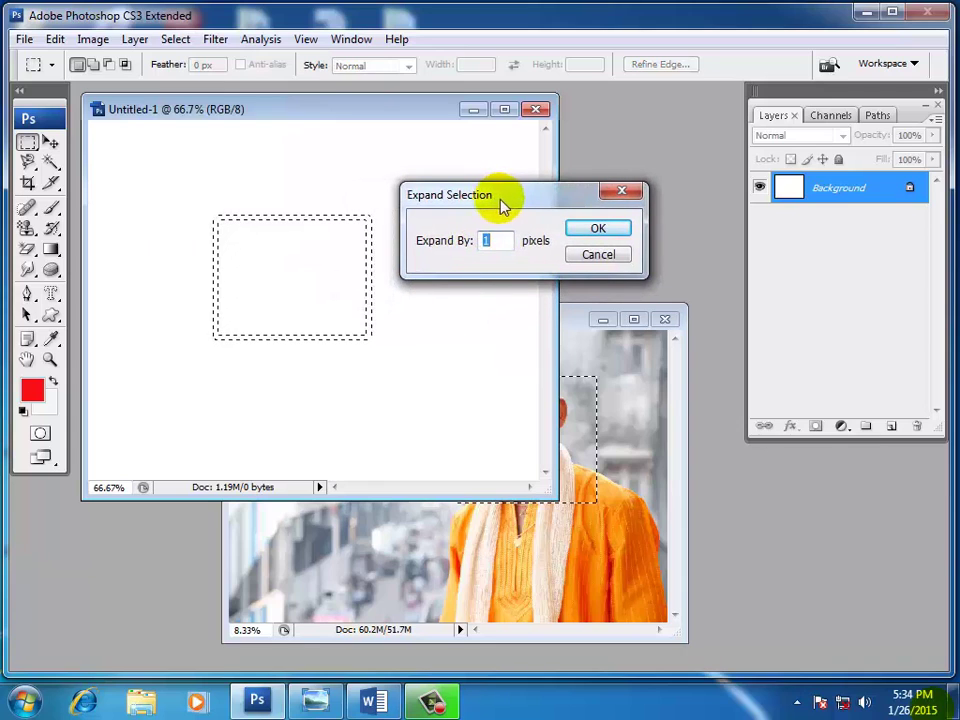
pyautogui.write('20')
pyautogui.click(600, 230)
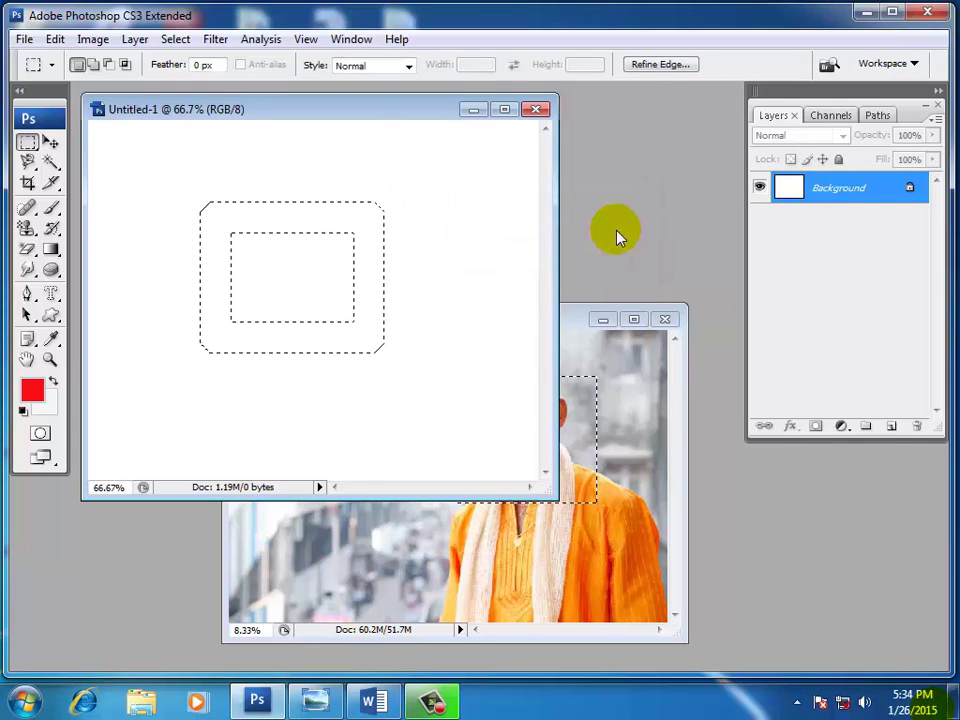
# - Contract Untitled-1's border selection by 5 pixels with Select > Modify > Contract
pyautogui.click(185, 45)
pyautogui.moveTo(191, 246)
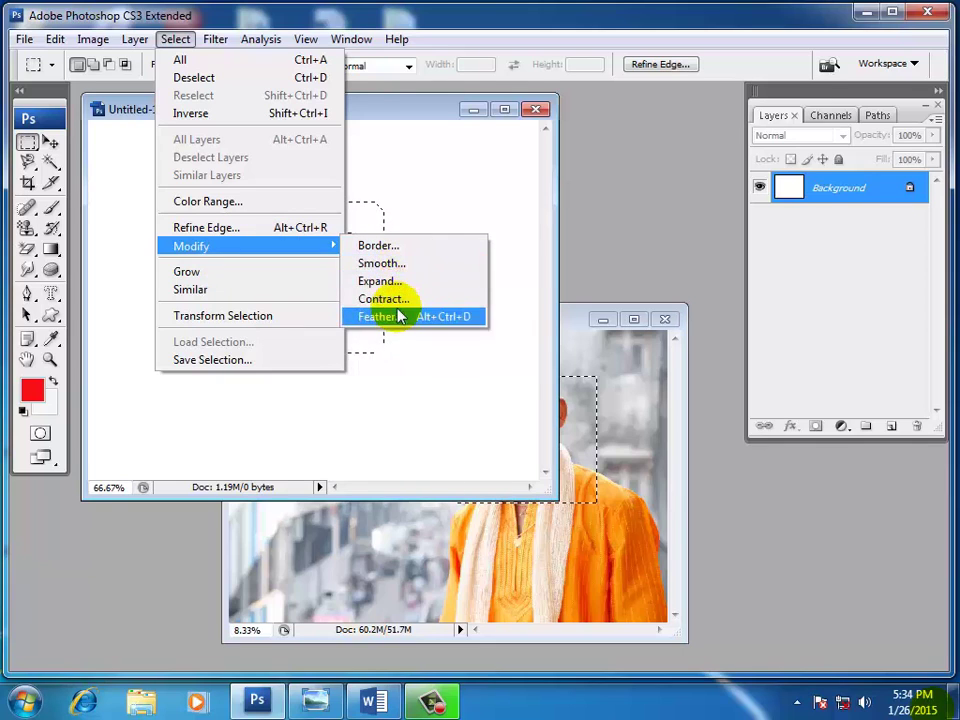
pyautogui.click(400, 299)
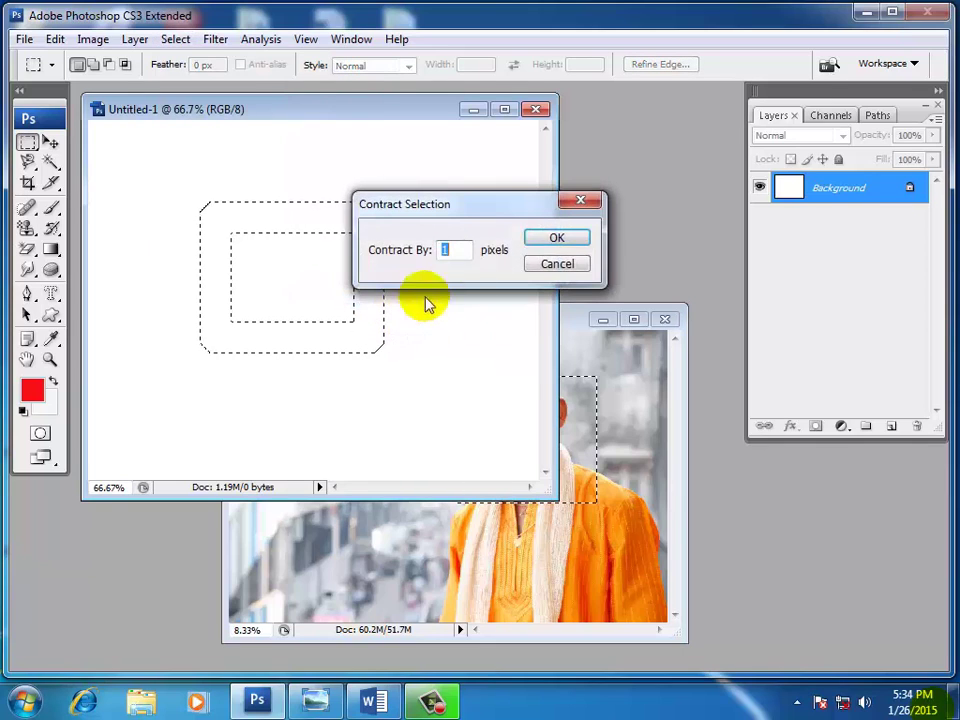
pyautogui.write('5')
pyautogui.click(551, 240)
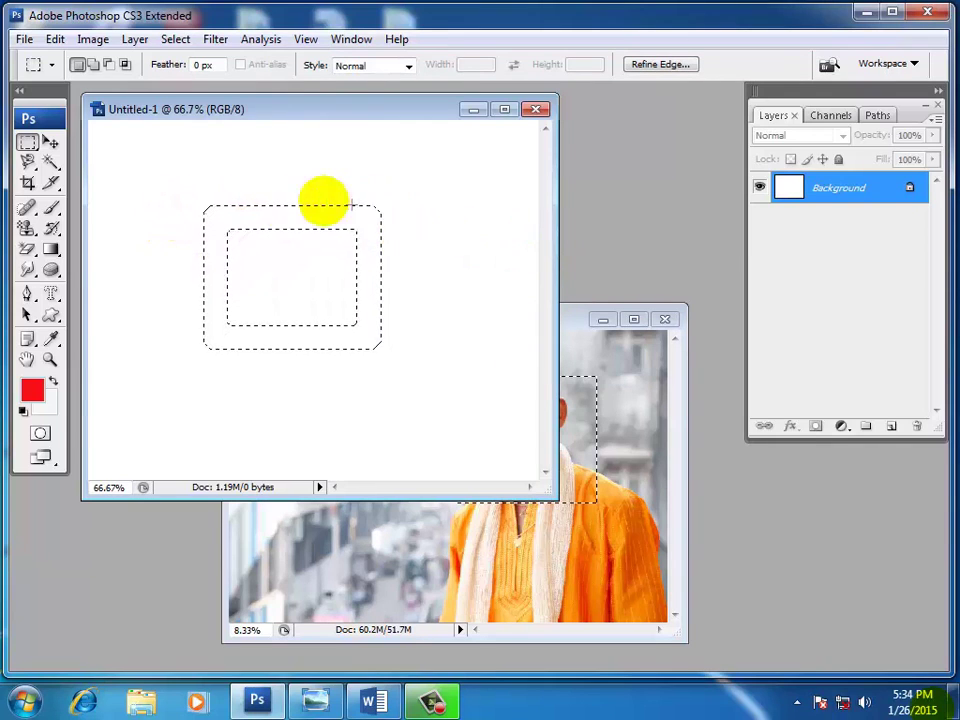
# - Smooth the ring selection with a 3-pixel sample radius
pyautogui.click(173, 40)
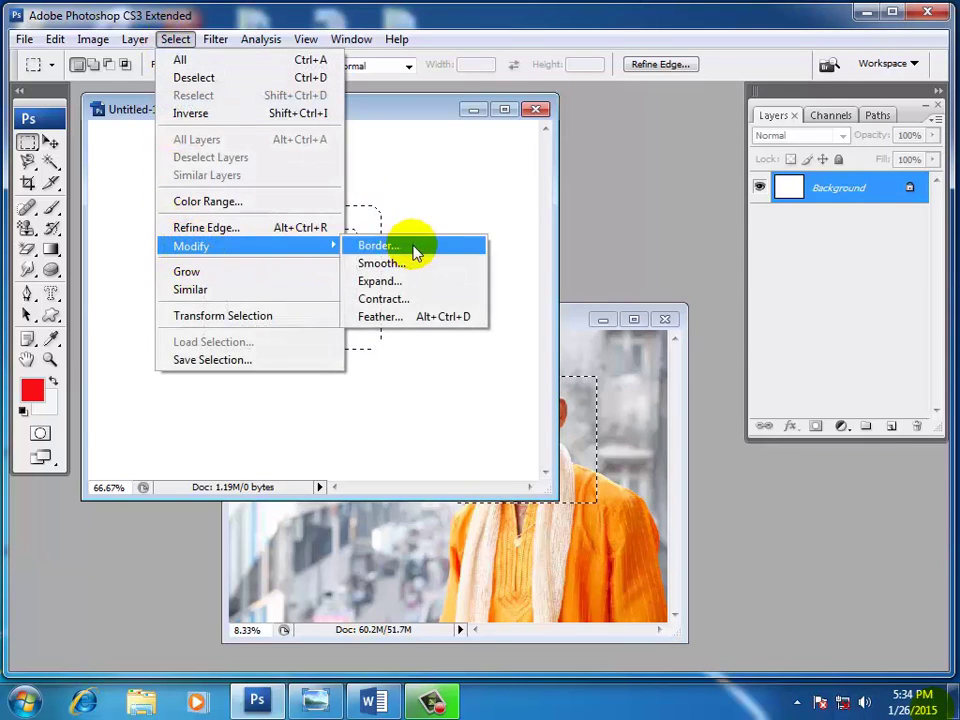
pyautogui.click(411, 264)
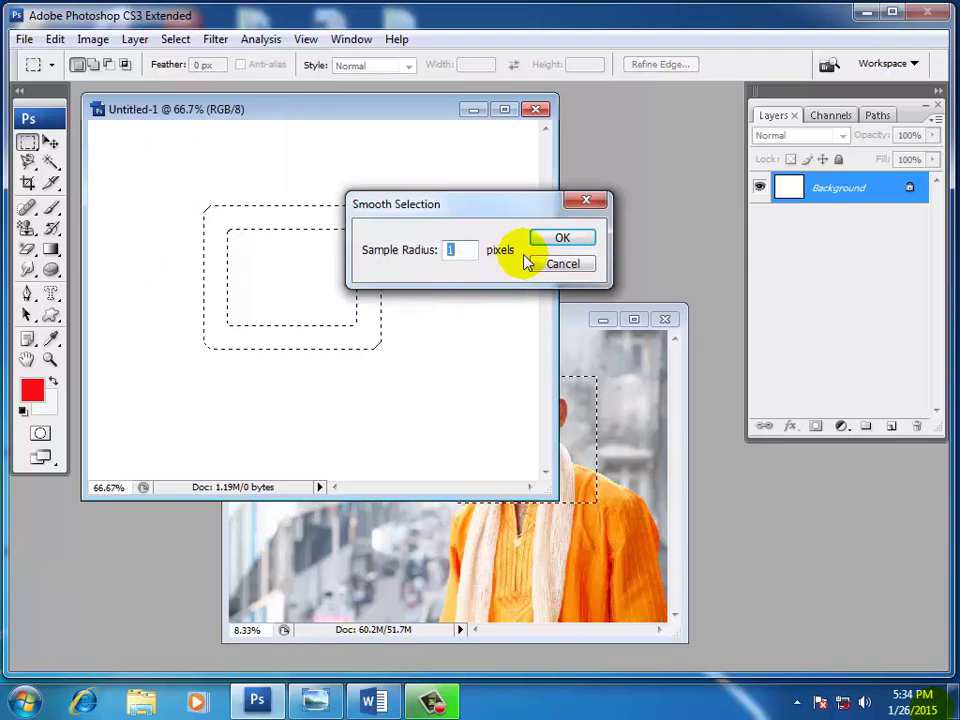
pyautogui.write('3')
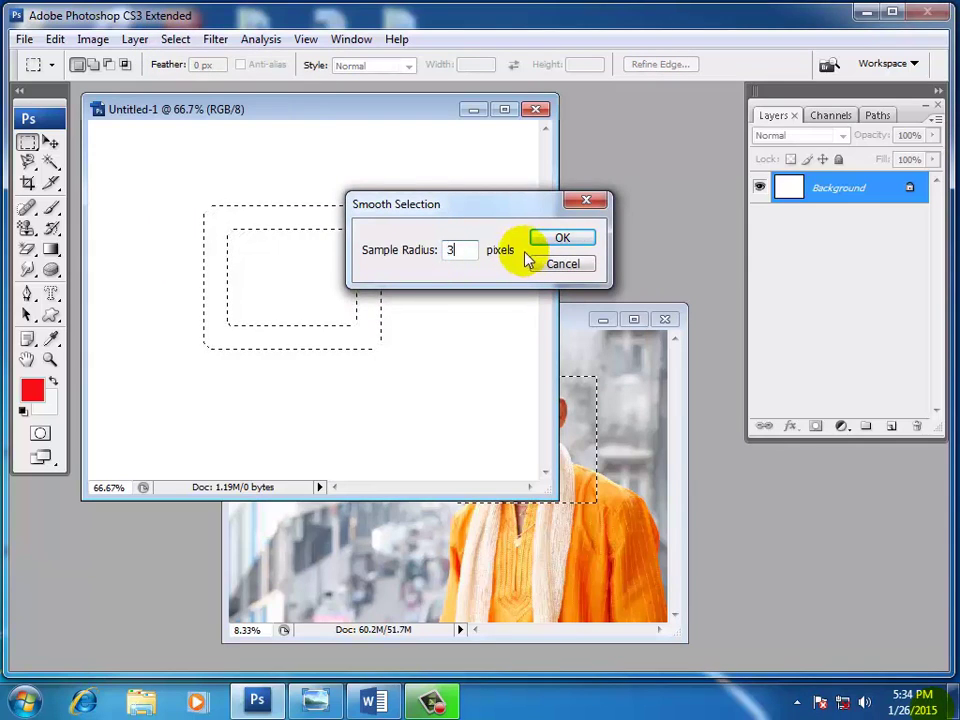
pyautogui.click(544, 238)
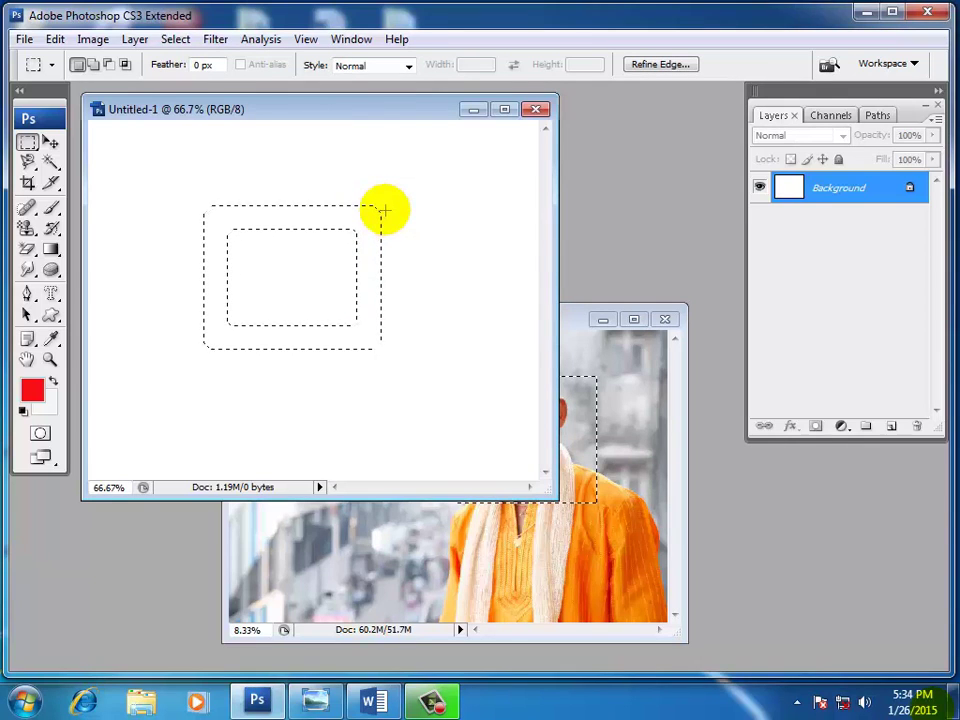
# - Smooth the ring selection again with a 10-pixel sample radius
pyautogui.click(172, 40)
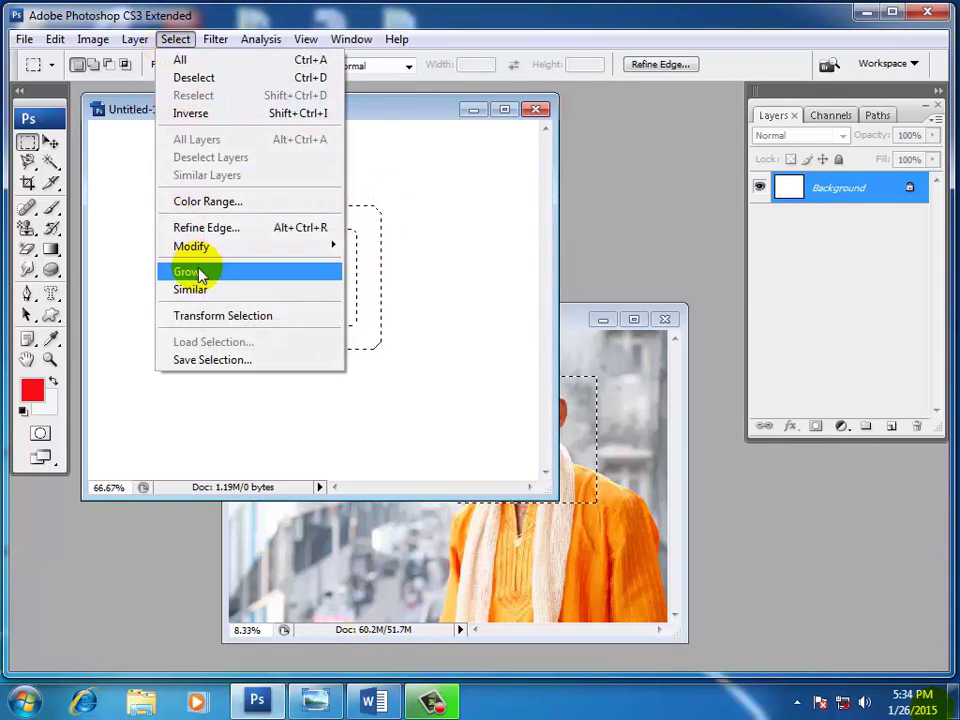
pyautogui.click(396, 261)
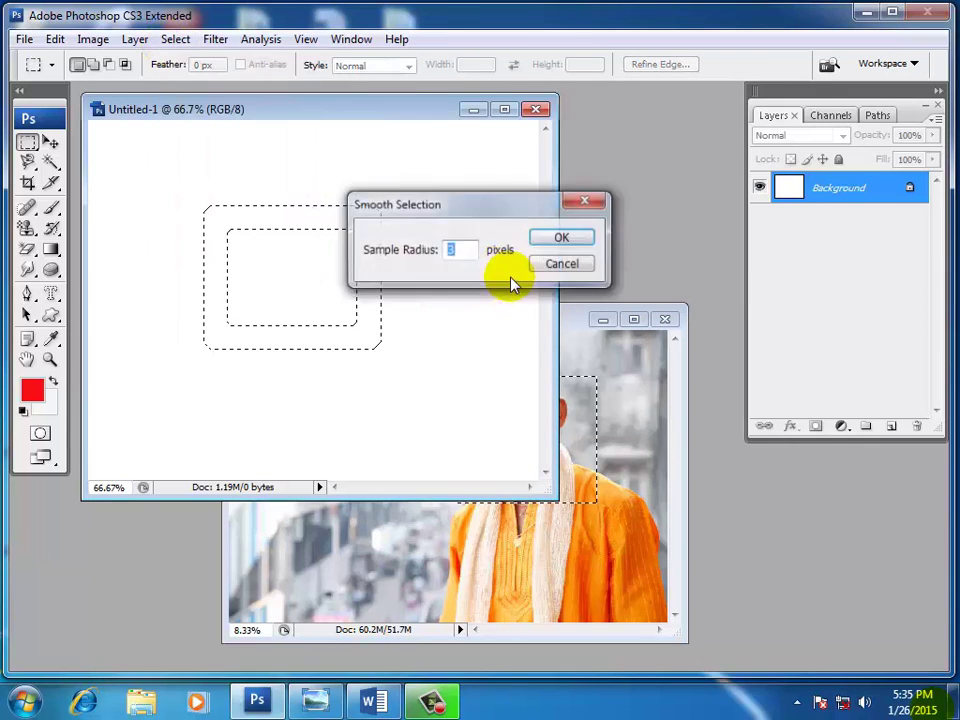
pyautogui.write('10')
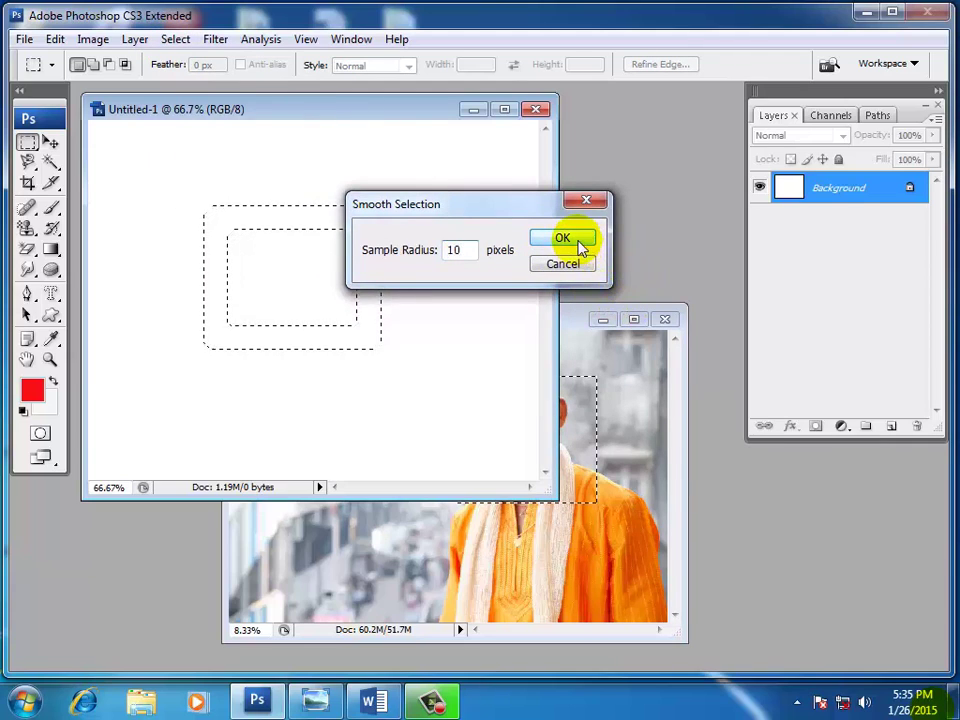
pyautogui.click(563, 239)
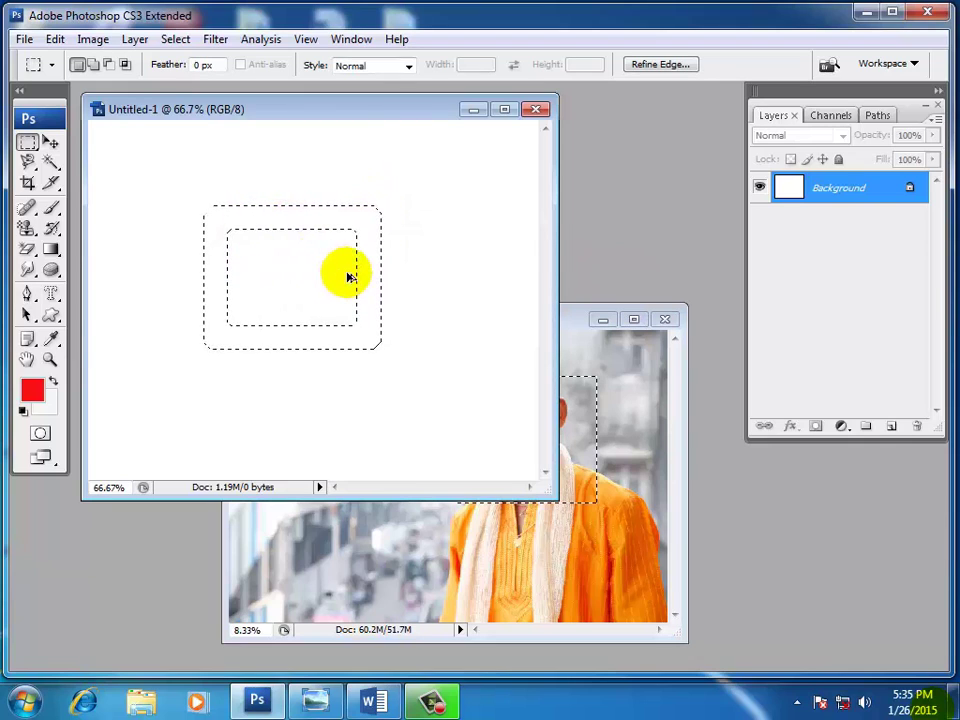
# - Zoom into the stepped corner, smooth the ring by 10 pixels, then fit the canvas on screen
pyautogui.click(51, 362)
pyautogui.moveTo(343, 199); pyautogui.dragTo(404, 244)
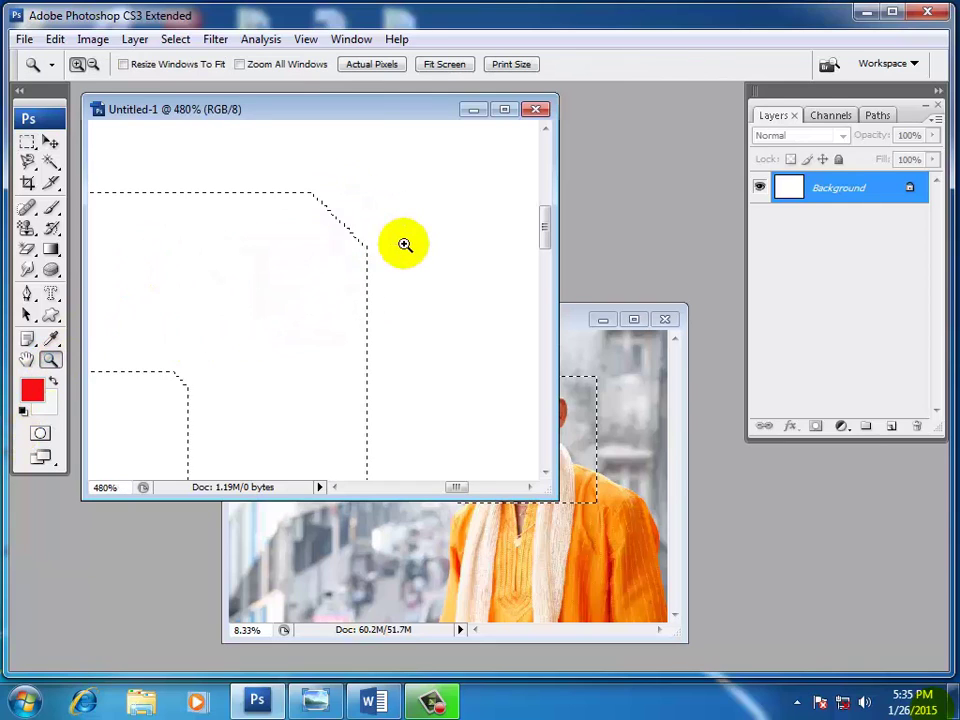
pyautogui.moveTo(265, 178); pyautogui.dragTo(404, 284)
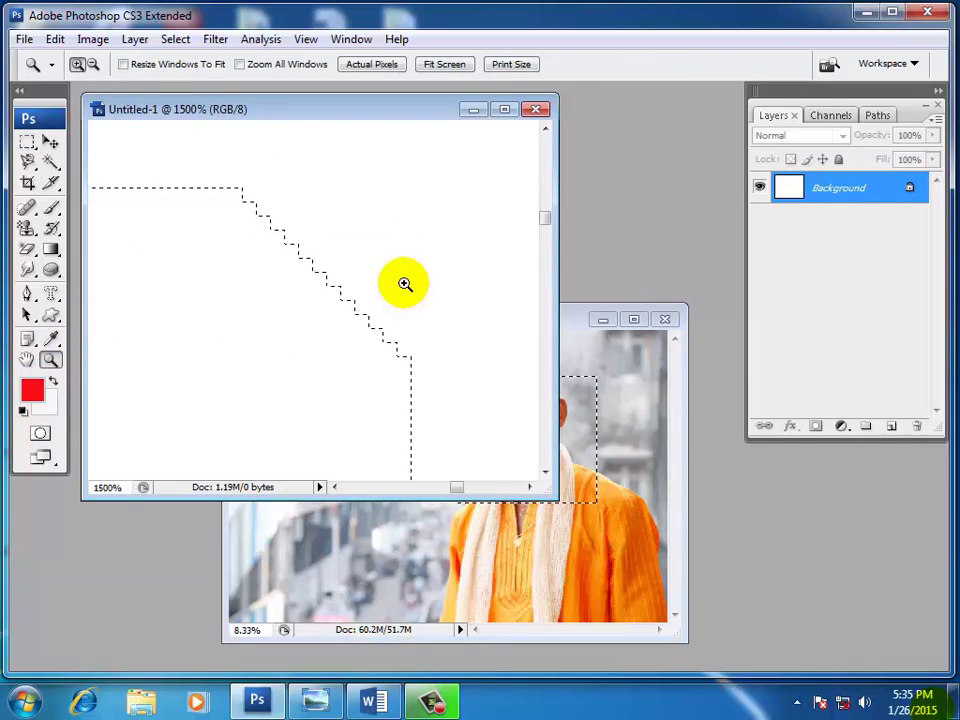
pyautogui.click(190, 40)
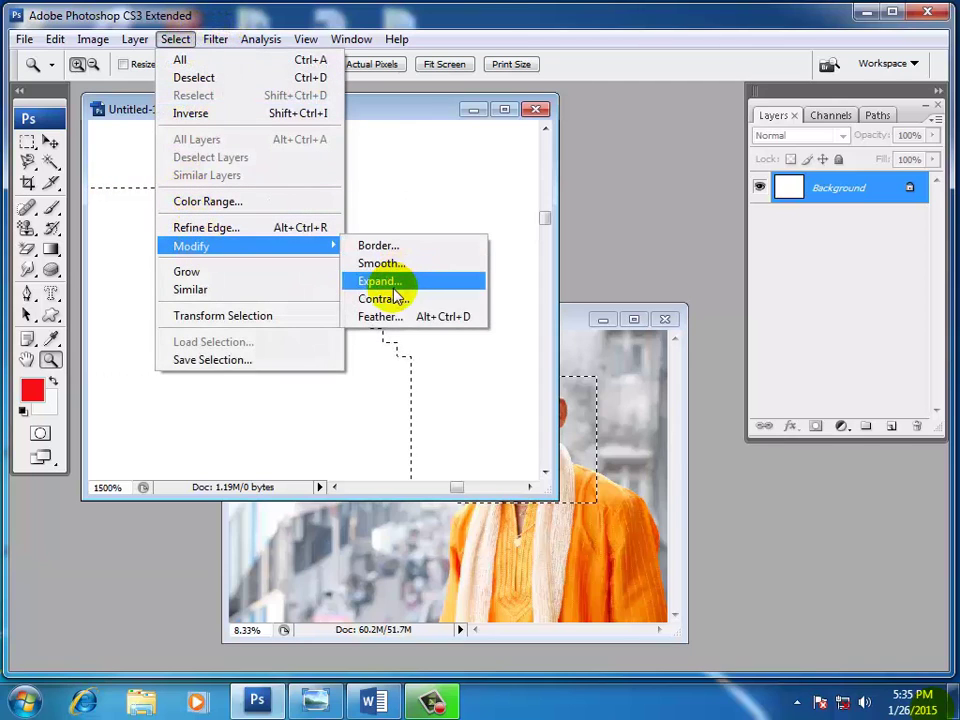
pyautogui.click(400, 263)
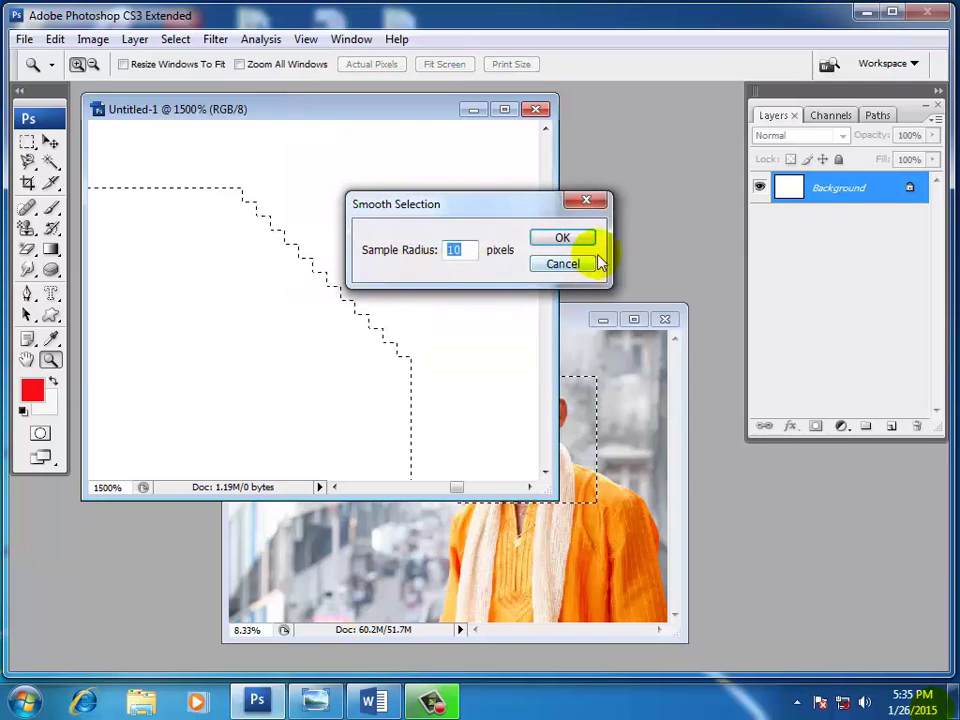
pyautogui.click(560, 245)
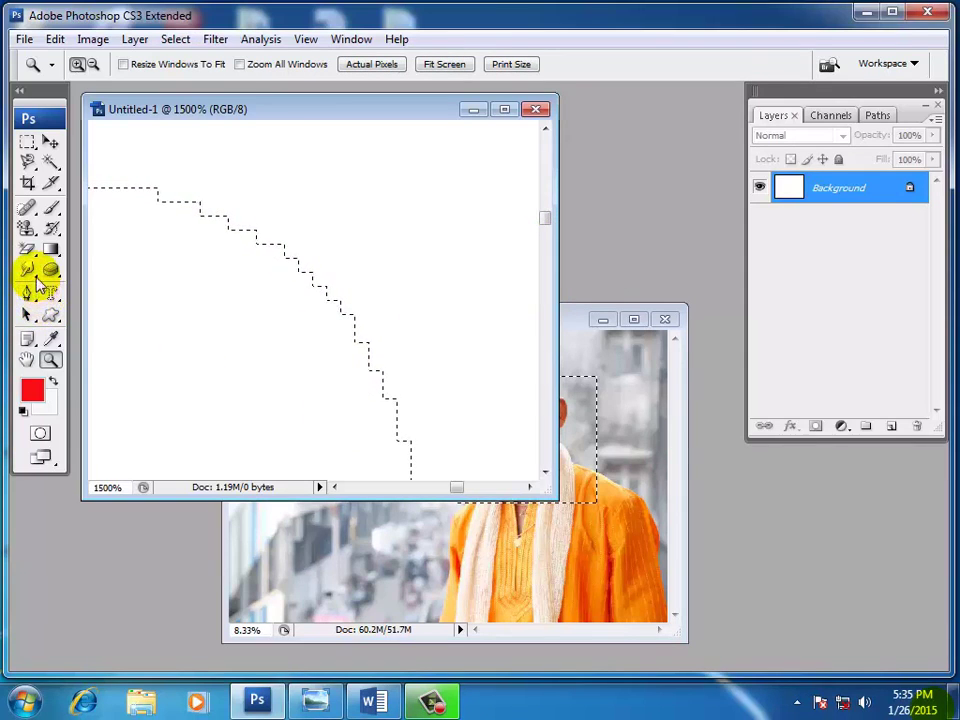
pyautogui.doubleClick(27, 359)
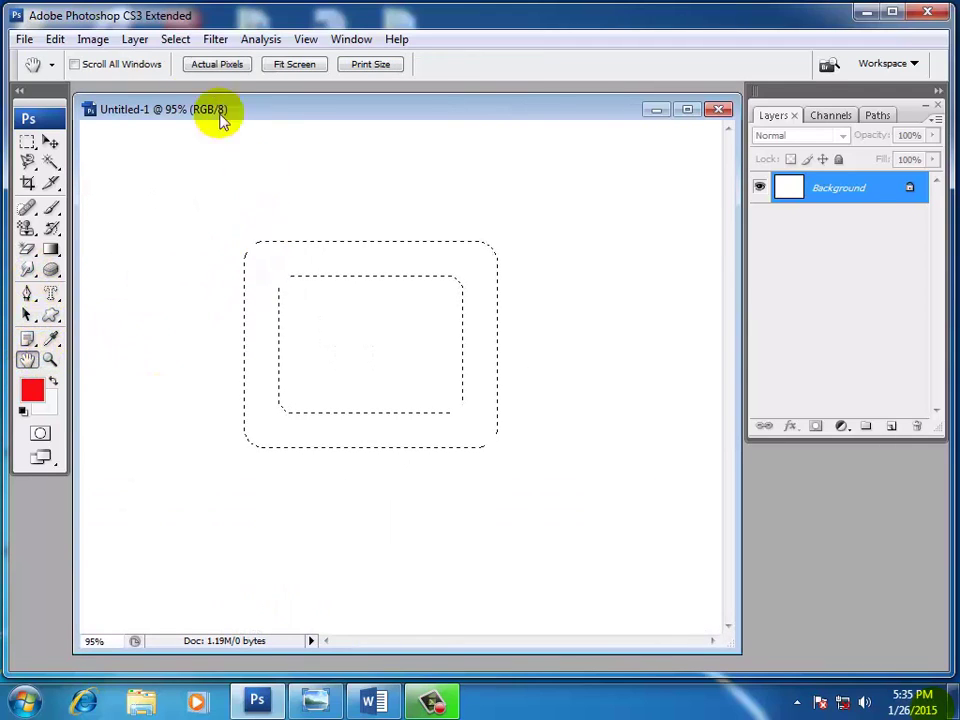
pyautogui.click(154, 40)
pyautogui.moveTo(175, 39)
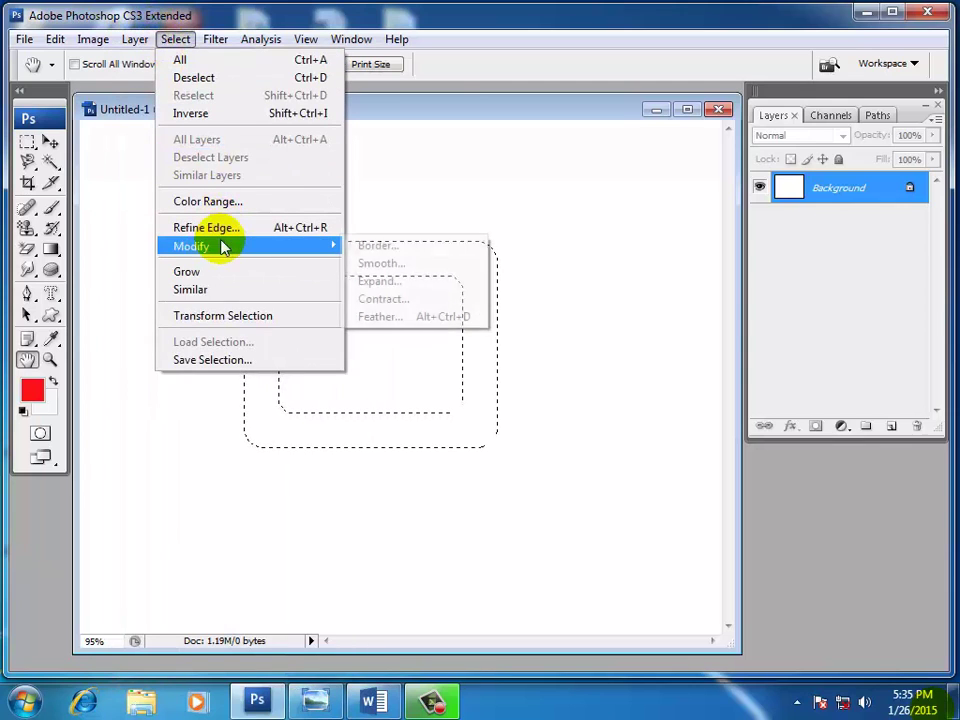
pyautogui.moveTo(192, 246)
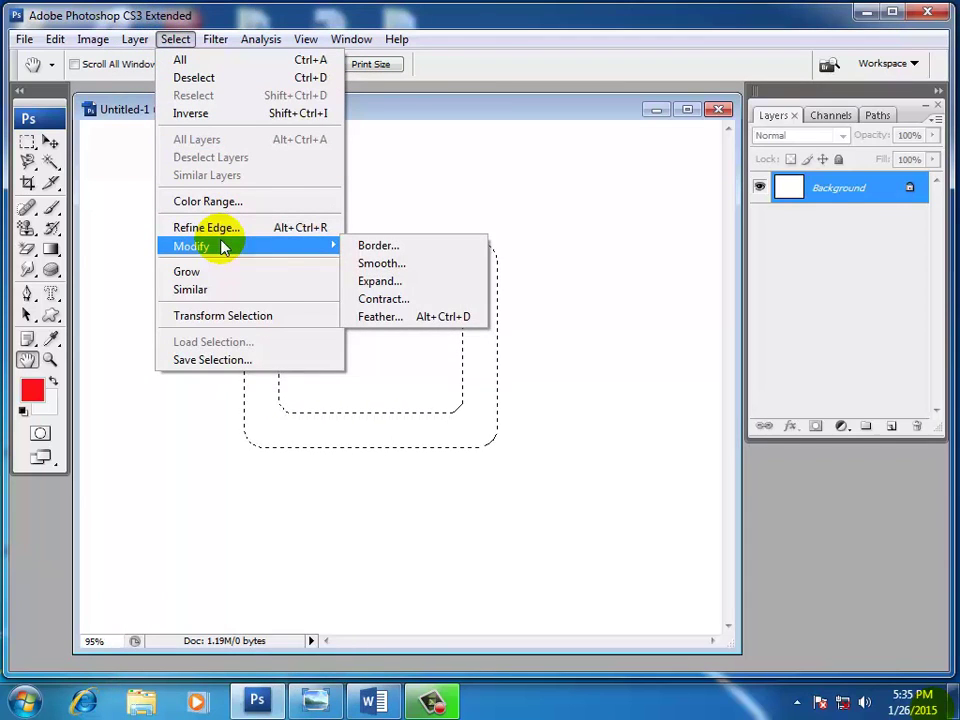
pyautogui.click(457, 106)
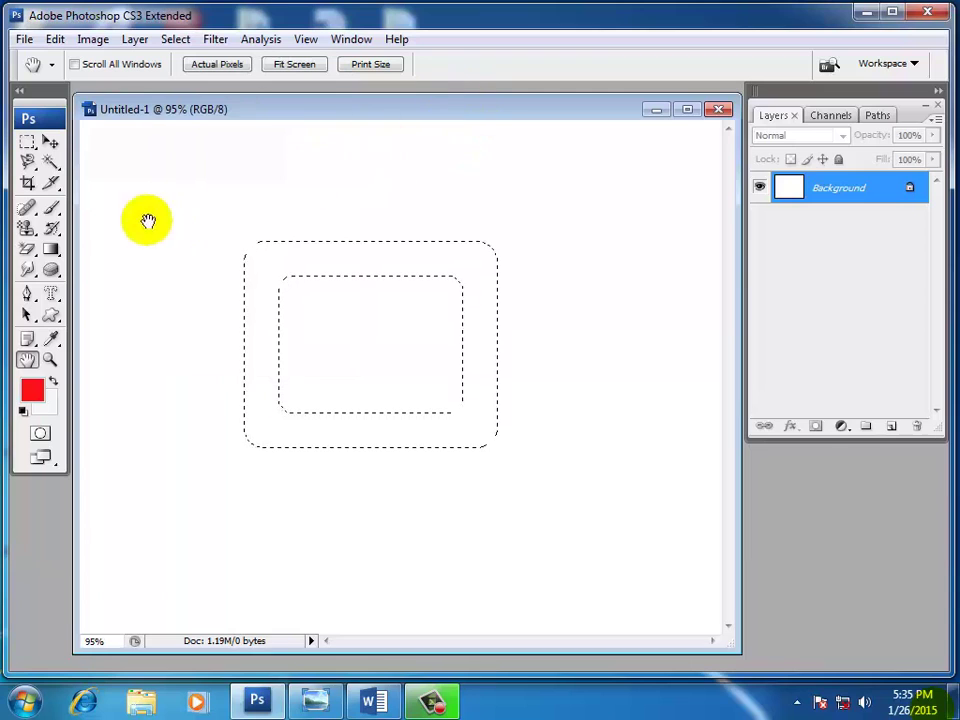
pyautogui.moveTo(23, 236); pyautogui.dragTo(70, 244)
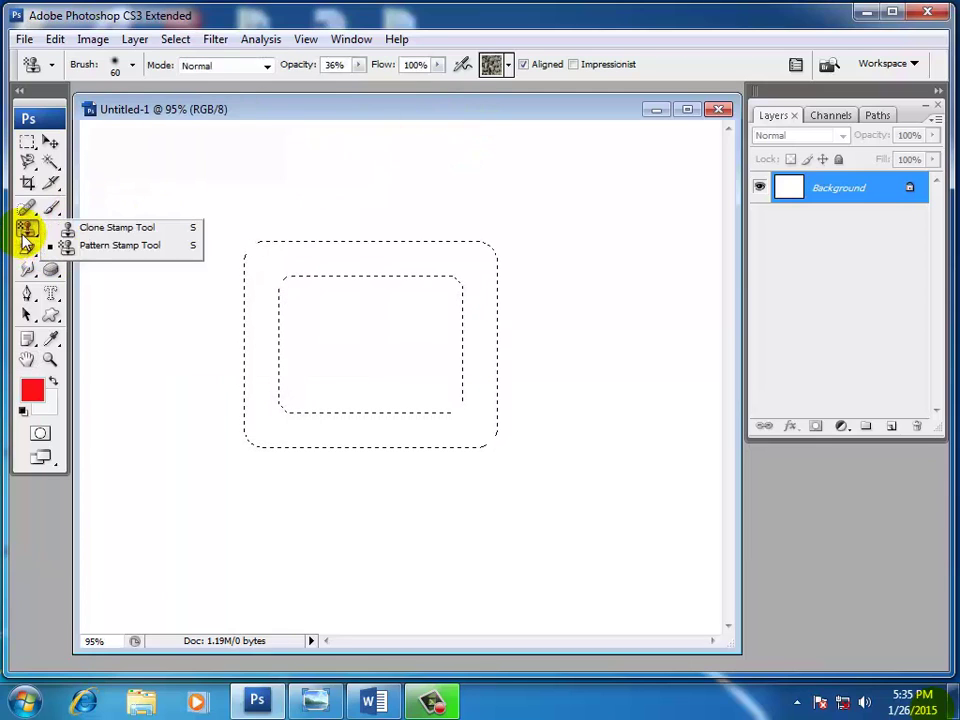
pyautogui.click(103, 248)
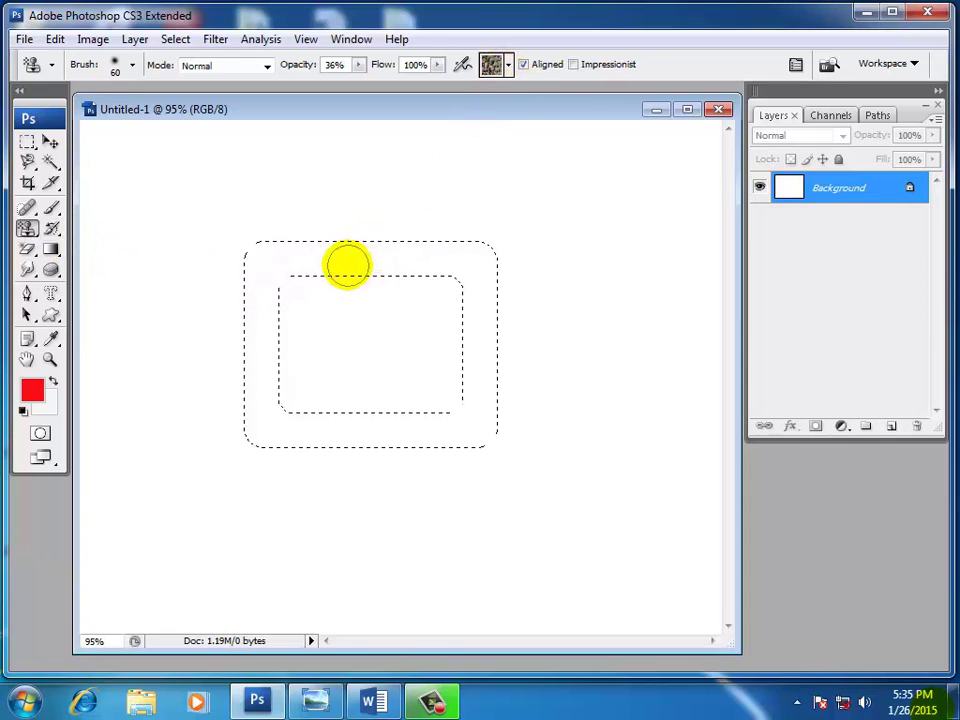
pyautogui.press(']')
pyautogui.moveTo(350, 257)
pyautogui.mouseDown()
pyautogui.moveTo(184, 257)
pyautogui.moveTo(283, 245)
pyautogui.mouseUp()
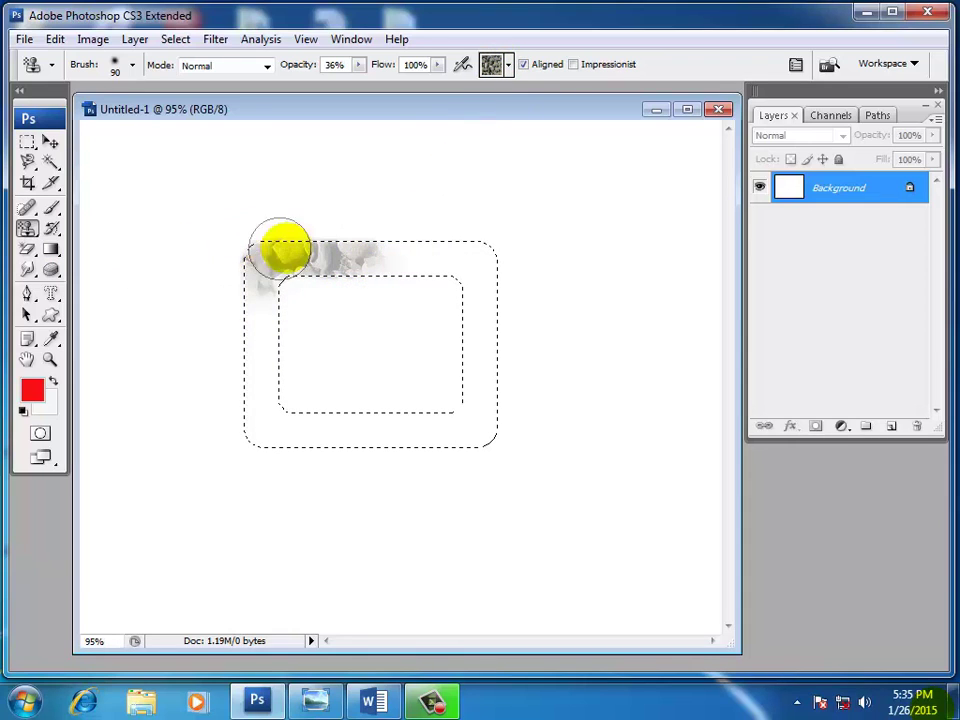
pyautogui.moveTo(437, 398); pyautogui.dragTo(408, 202)
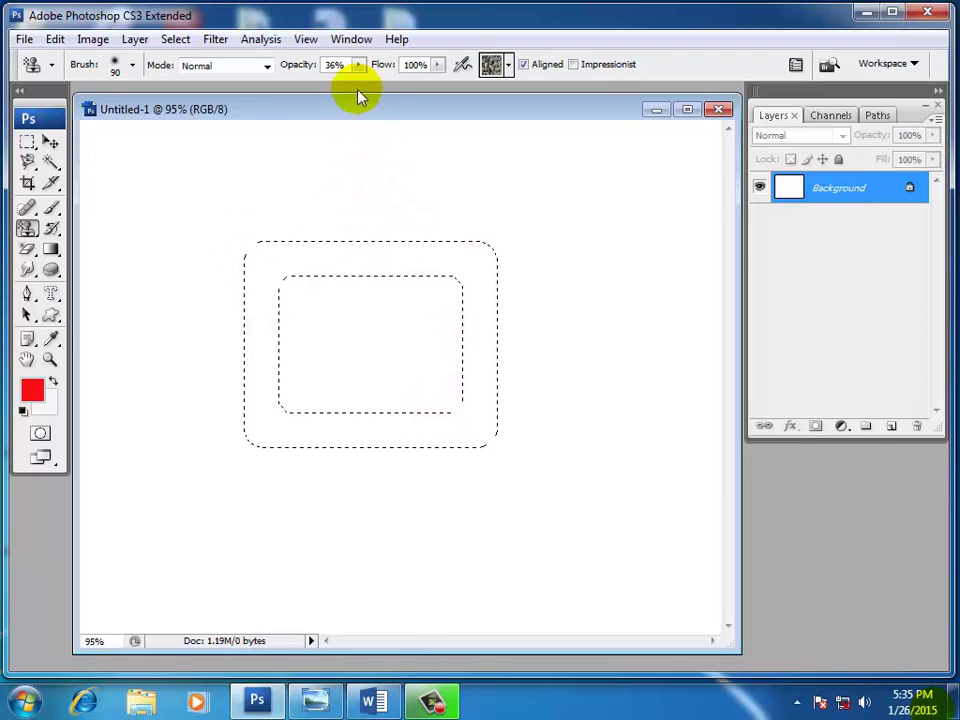
pyautogui.moveTo(418, 97); pyautogui.dragTo(418, 100)
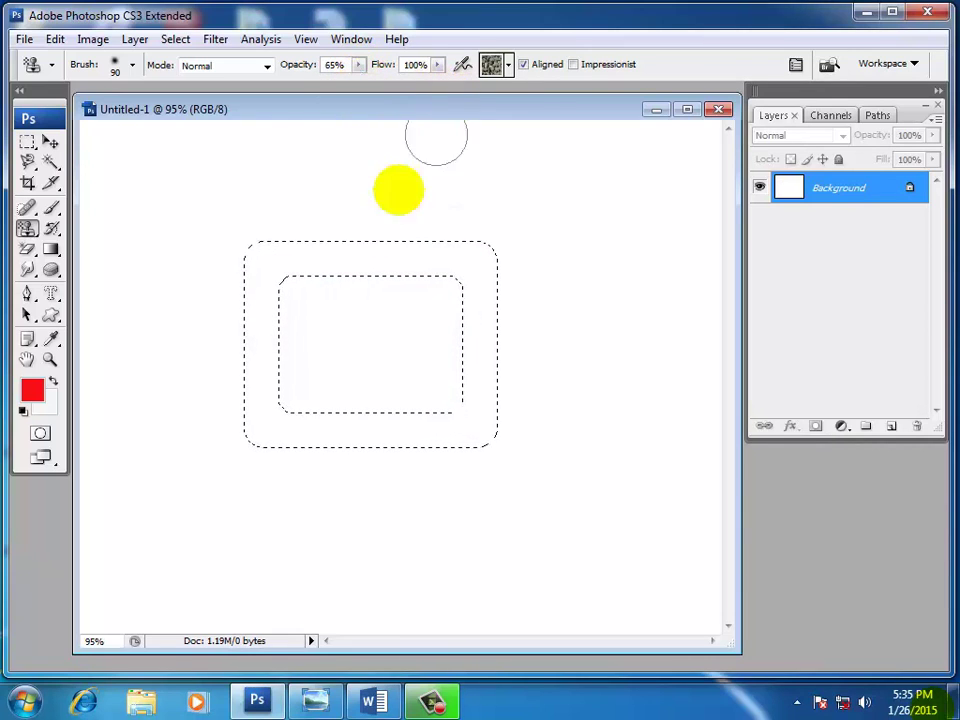
pyautogui.moveTo(320, 252)
pyautogui.mouseDown()
pyautogui.moveTo(527, 263)
pyautogui.moveTo(482, 237)
pyautogui.mouseUp()
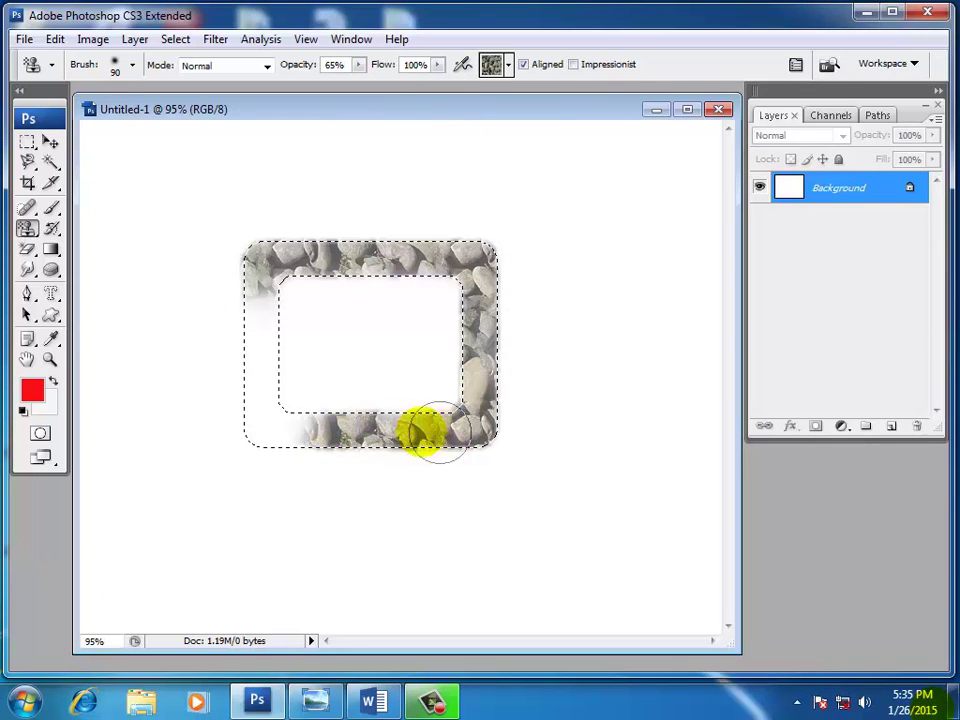
pyautogui.moveTo(268, 445); pyautogui.dragTo(544, 525)
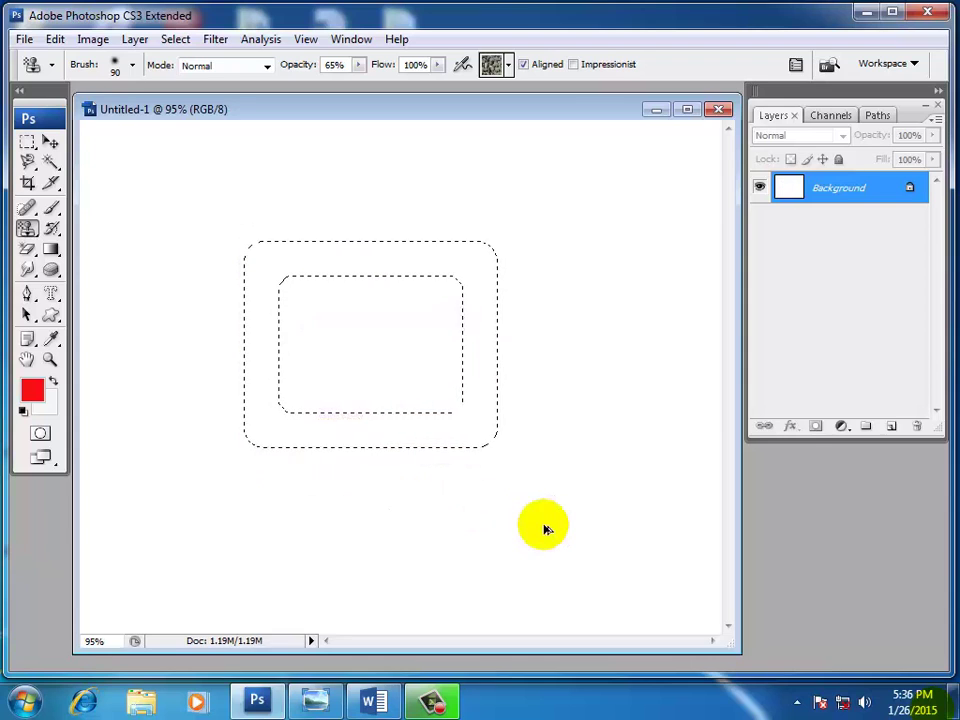
pyautogui.hotkey('ctrl', 'z')
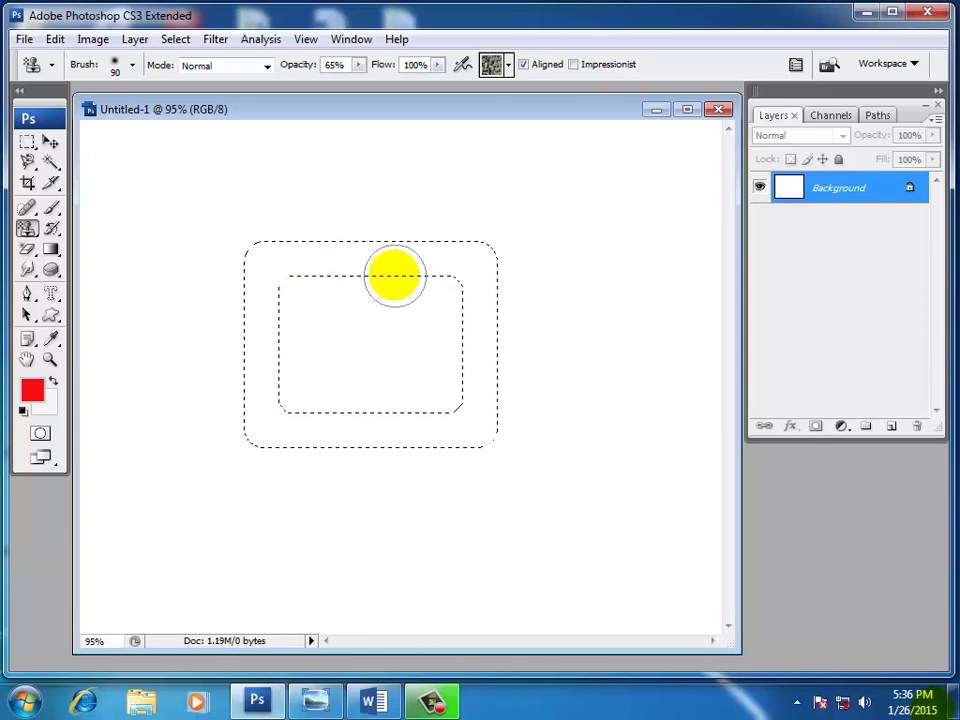
# - Try a rainbow gradient fill on the frame, undo it, and clear the selection
pyautogui.click(50, 250)
pyautogui.moveTo(202, 244); pyautogui.dragTo(497, 464)
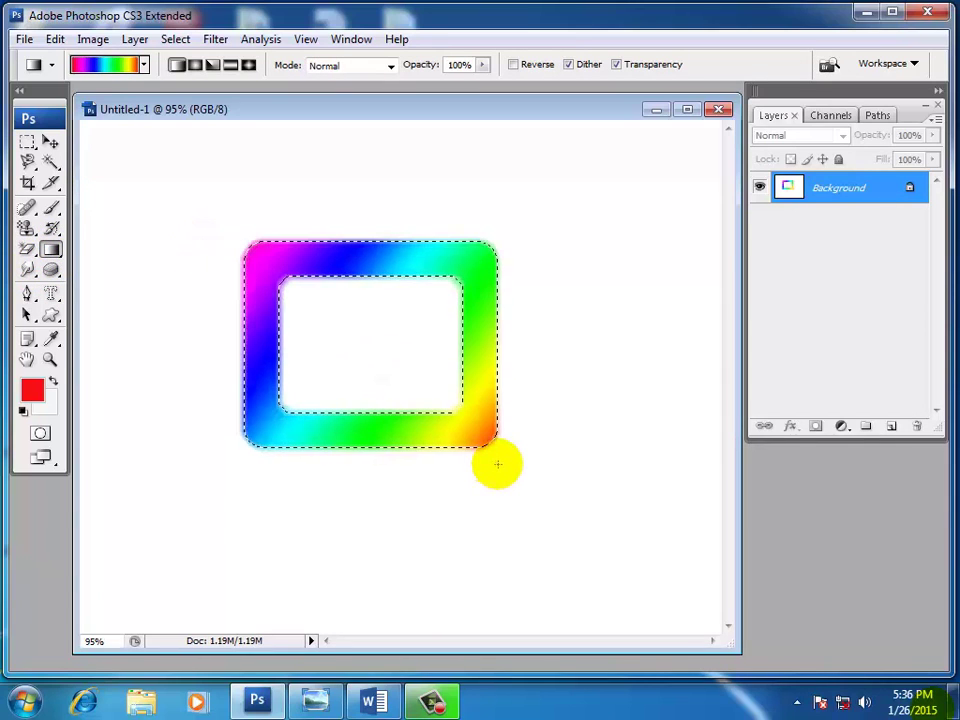
pyautogui.hotkey('ctrl', 'z')
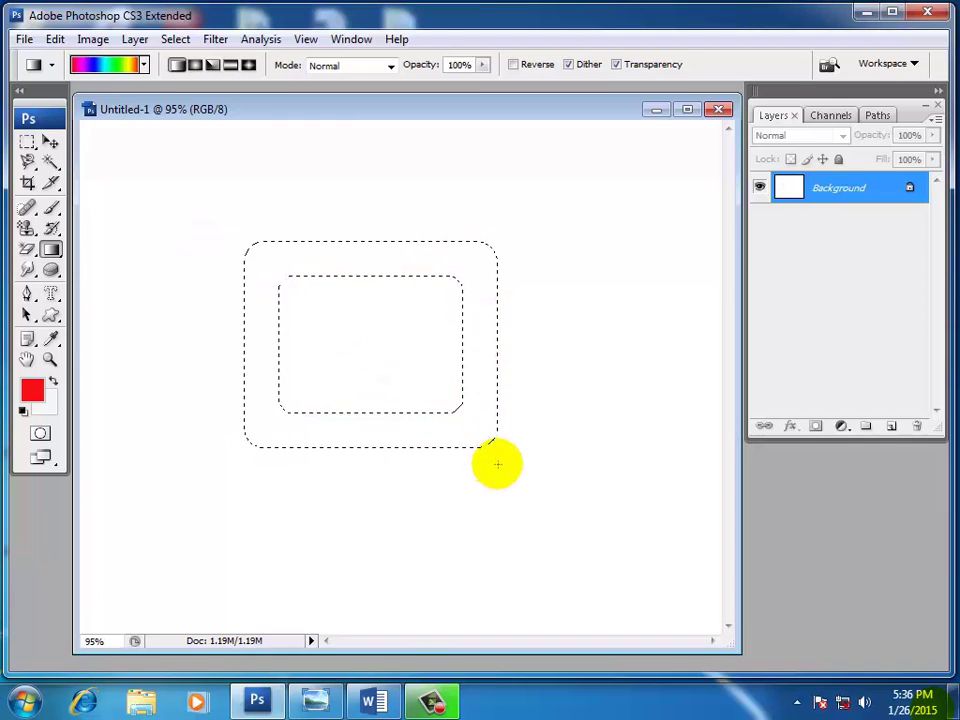
pyautogui.hotkey('ctrl', 'd')
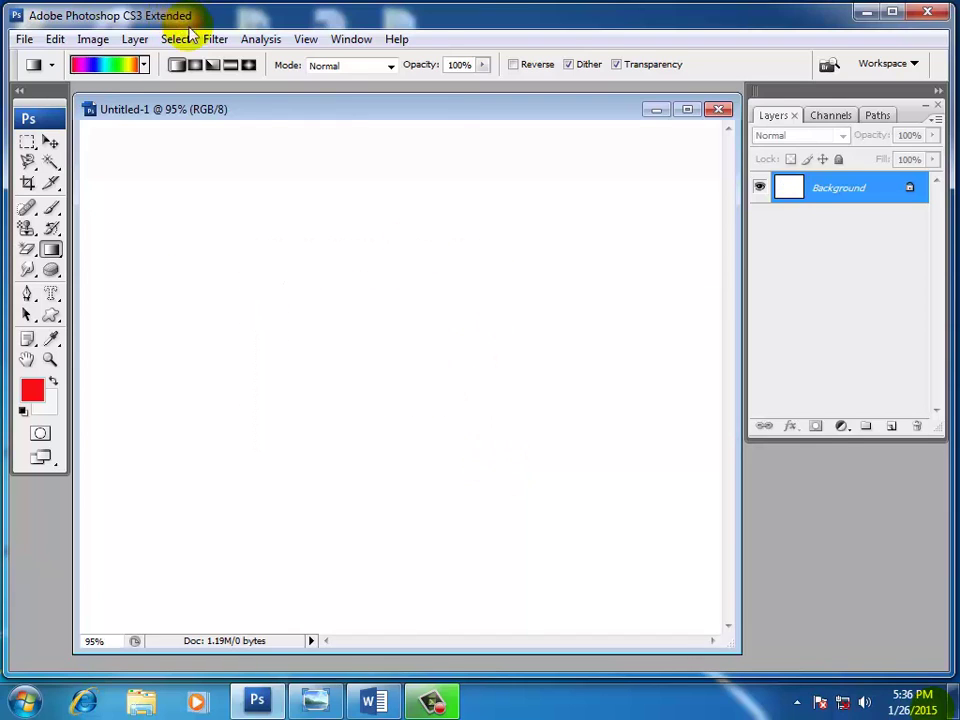
pyautogui.click(175, 39)
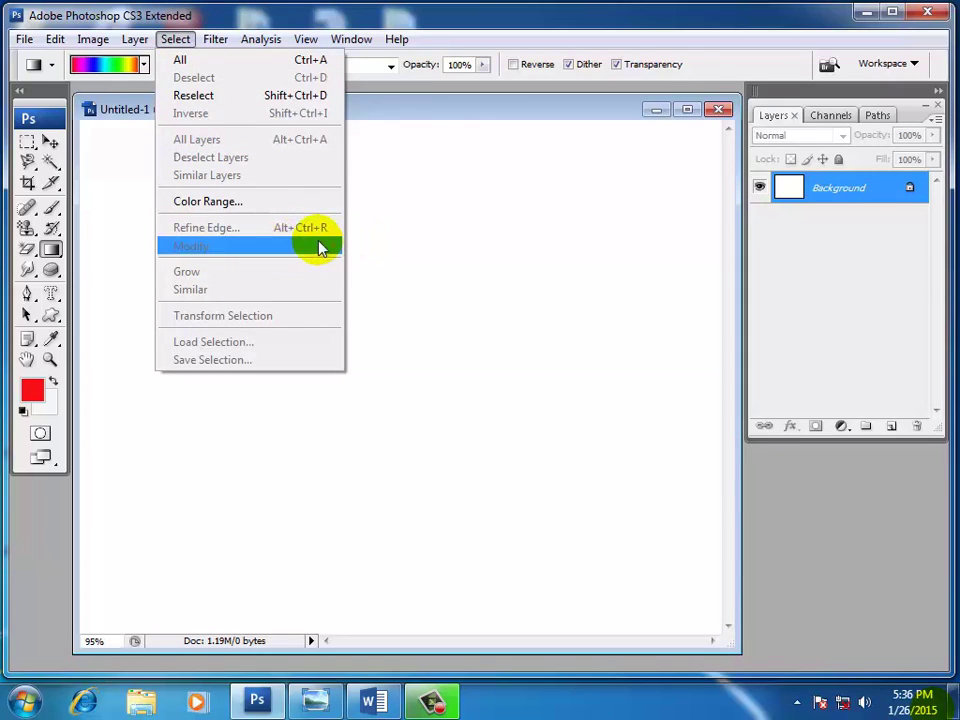
pyautogui.click(414, 110)
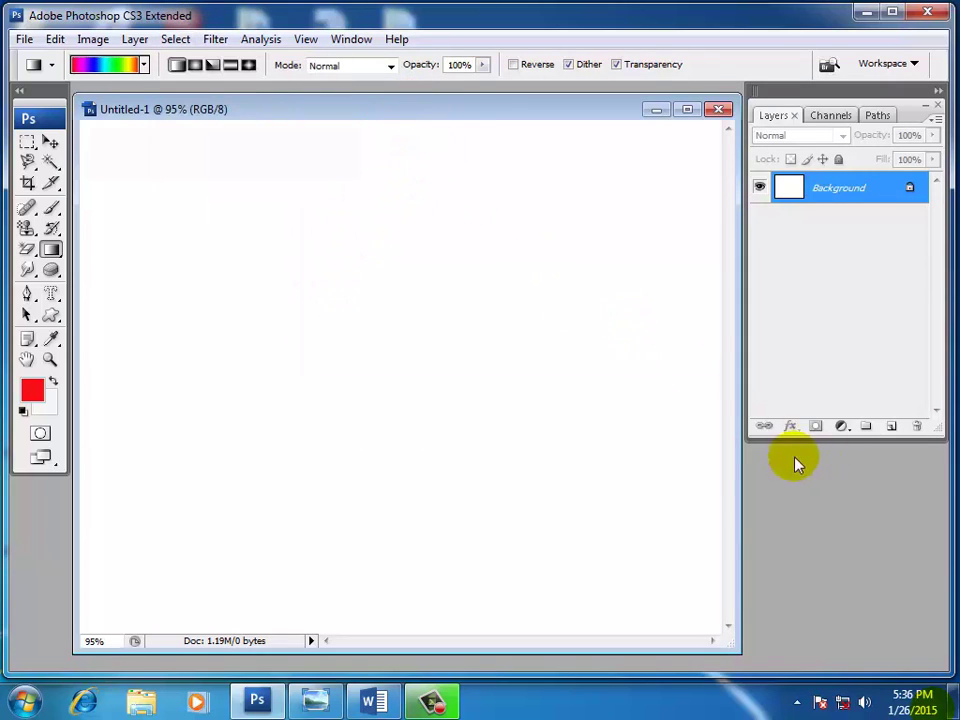
# - Open the beach photo 15.JPG from the Flowers folder
pyautogui.doubleClick(802, 527)
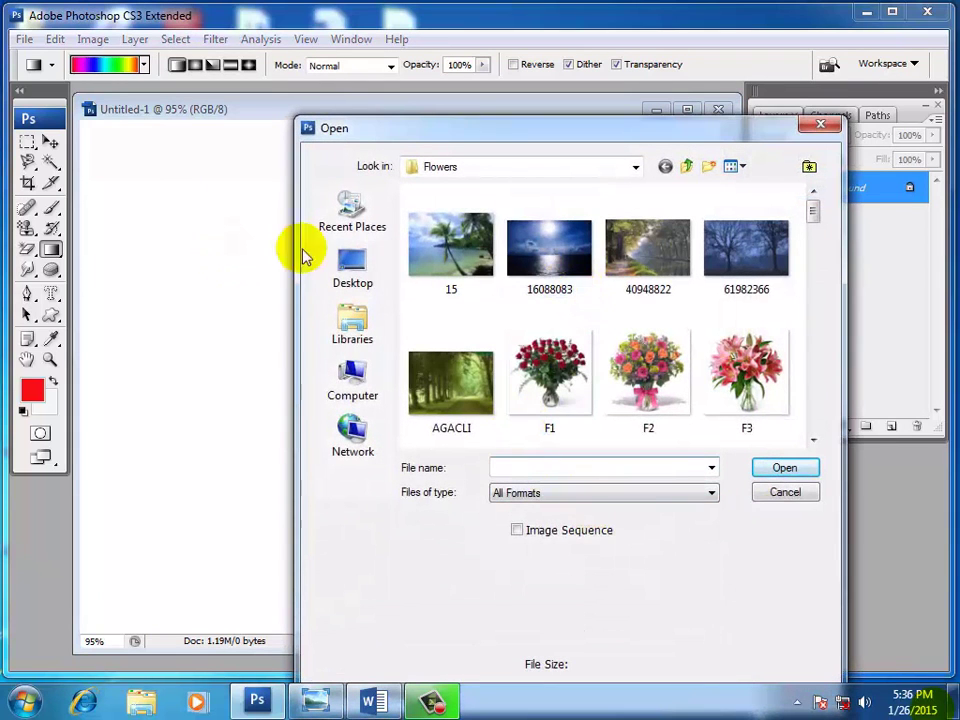
pyautogui.click(442, 244)
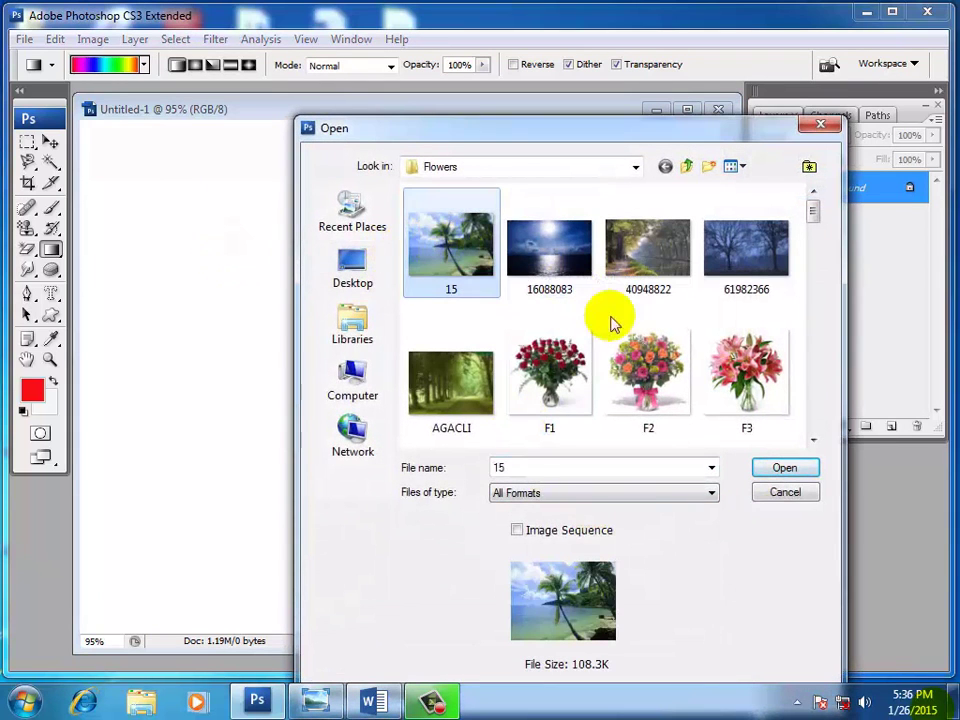
pyautogui.click(785, 468)
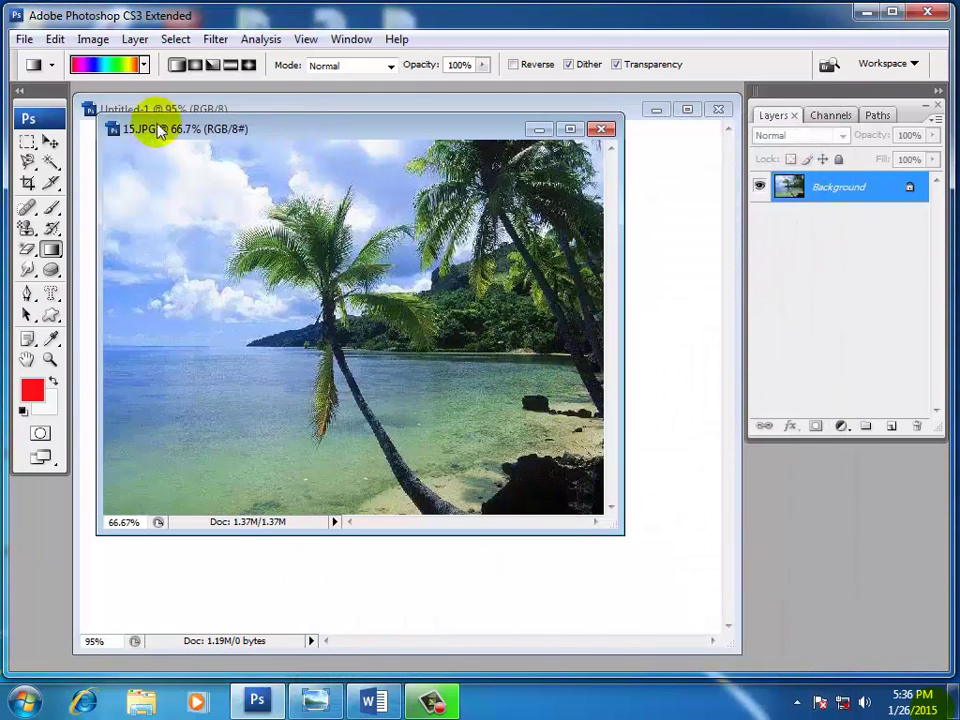
# - Move the 15.JPG window lower and to the right, beside the blank canvas
pyautogui.click(49, 142)
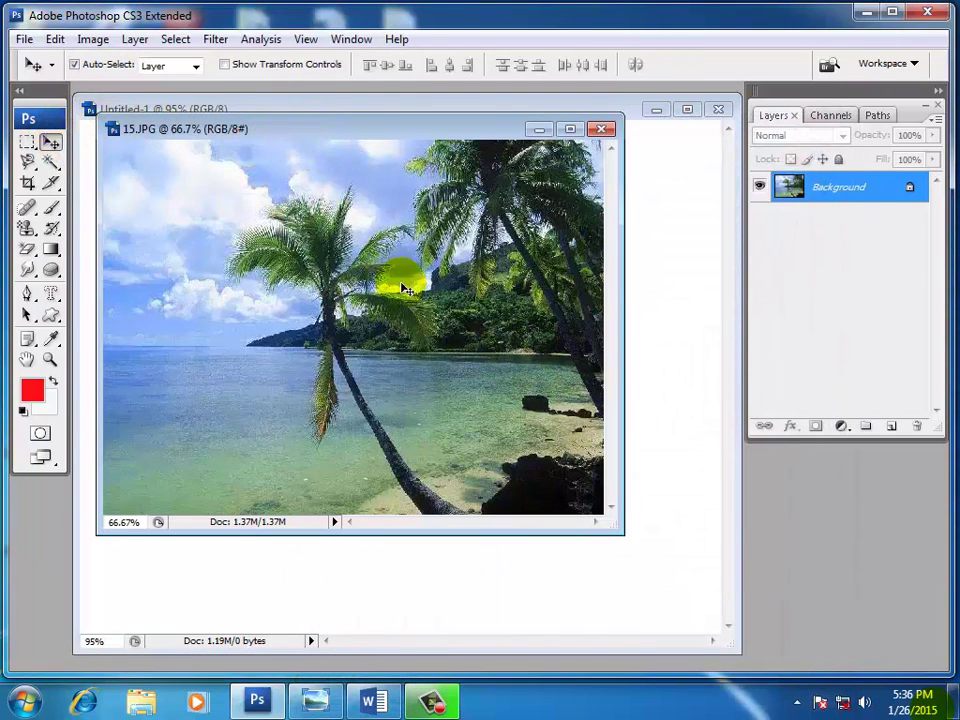
pyautogui.click(113, 129)
pyautogui.click(148, 172)
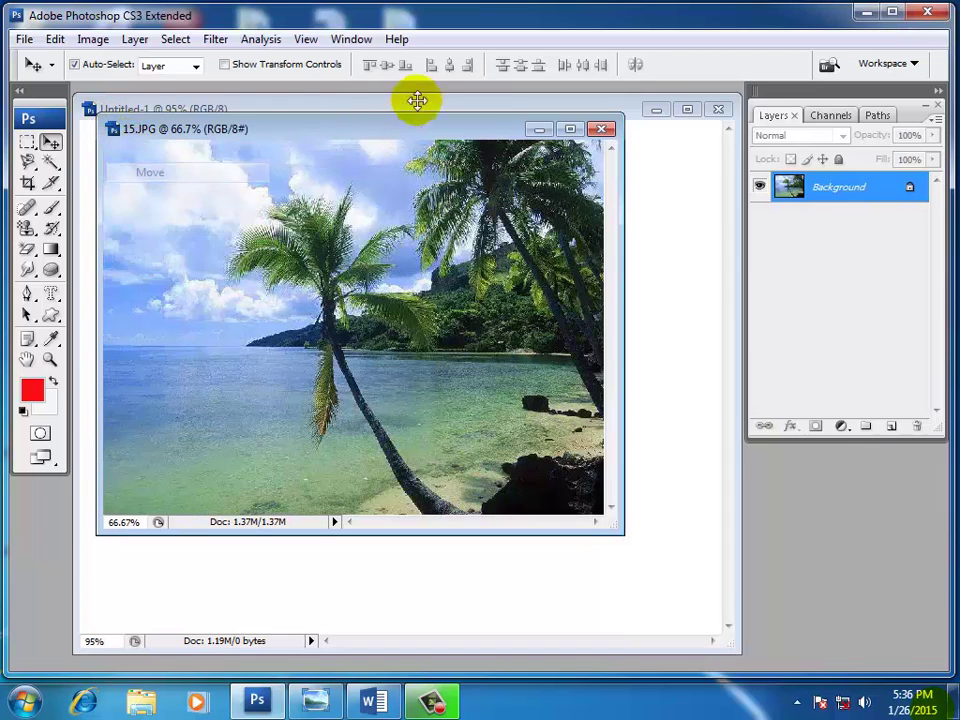
pyautogui.moveTo(305, 124); pyautogui.dragTo(425, 393)
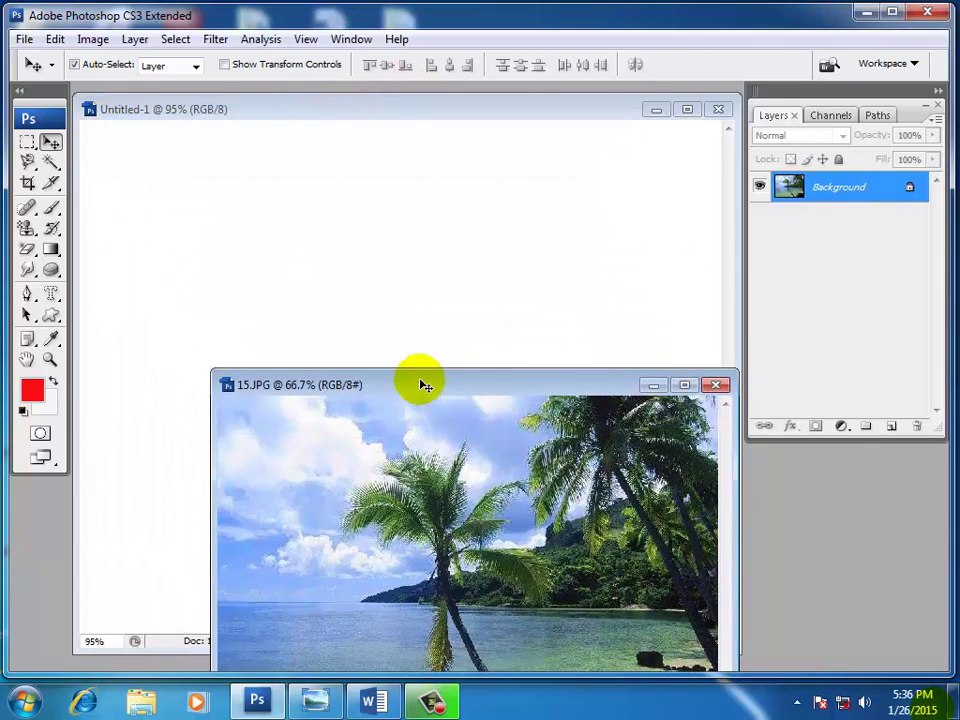
# - Select a rectangle around the palm crown and feather it by 5 pixels
pyautogui.click(27, 145)
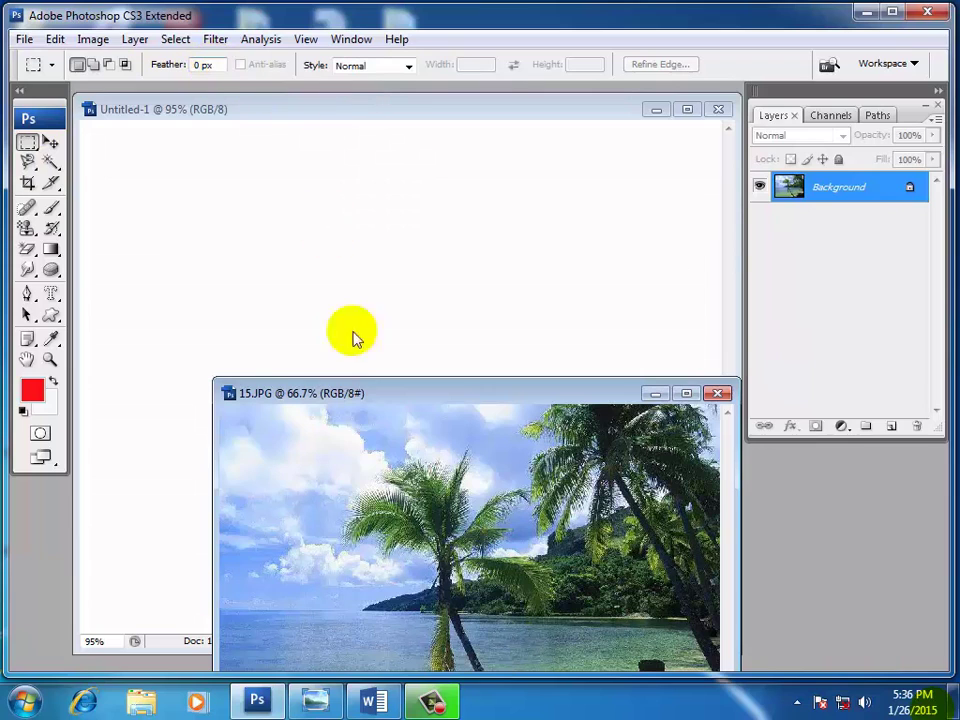
pyautogui.moveTo(380, 465); pyautogui.dragTo(386, 473)
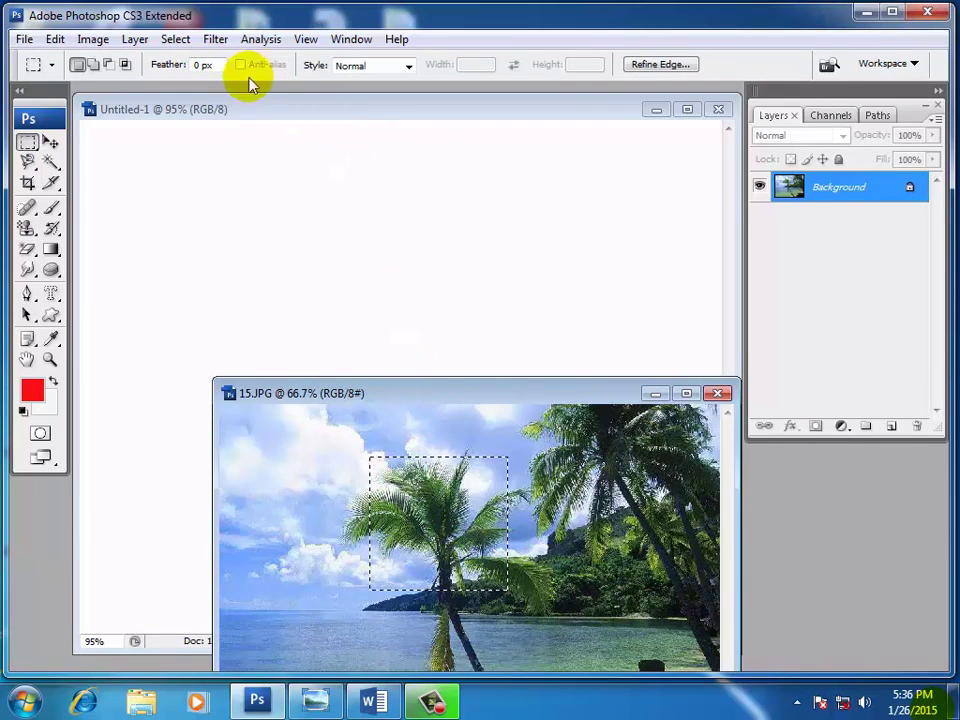
pyautogui.click(184, 46)
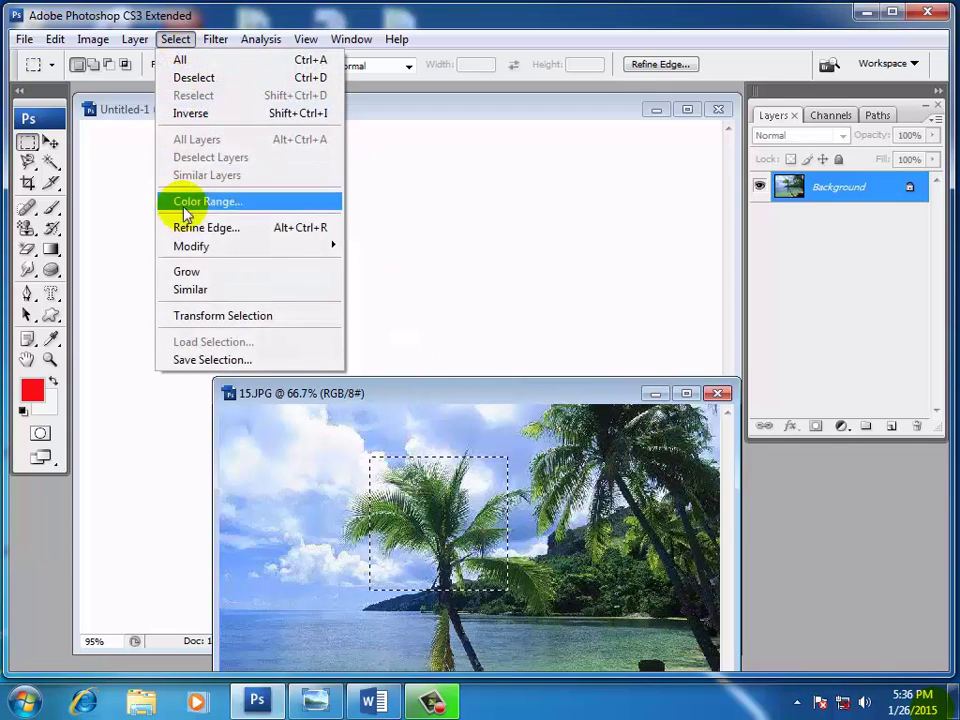
pyautogui.moveTo(191, 246)
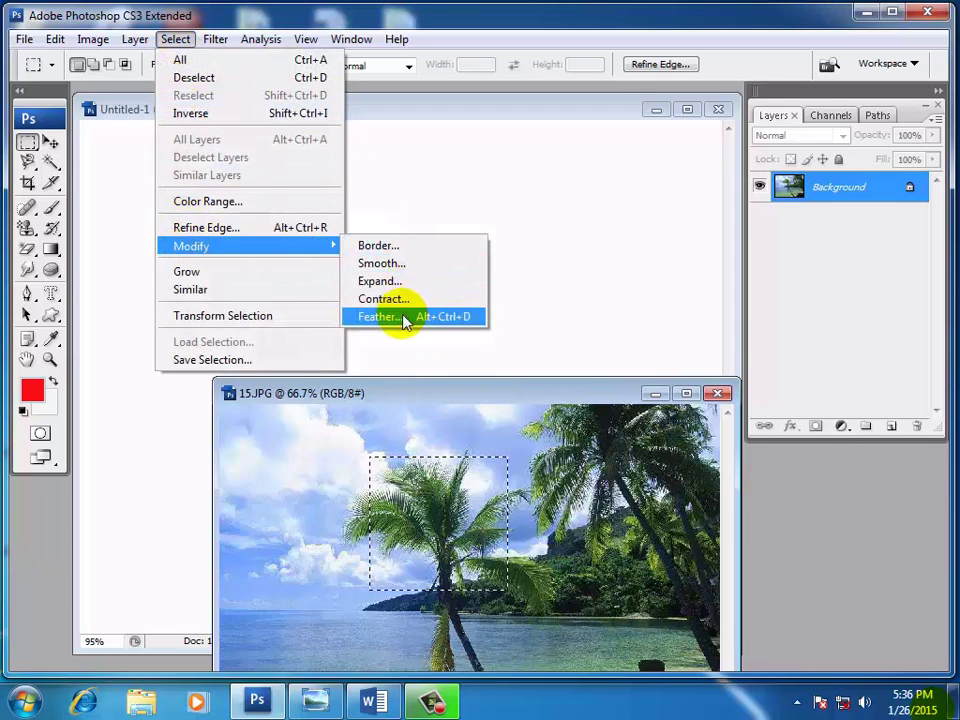
pyautogui.click(380, 316)
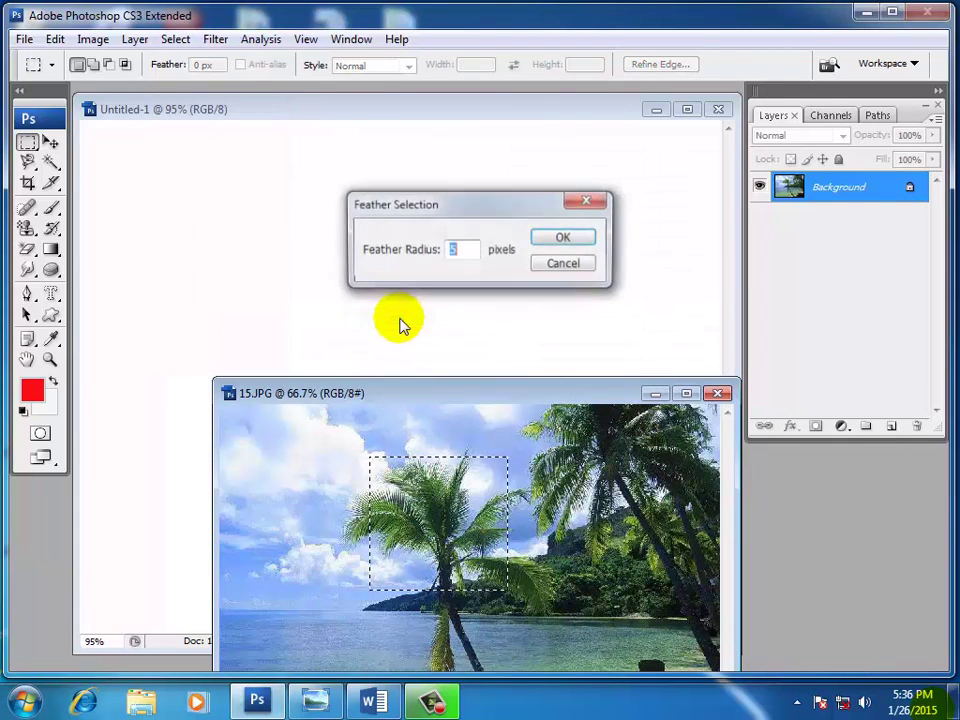
pyautogui.click(560, 240)
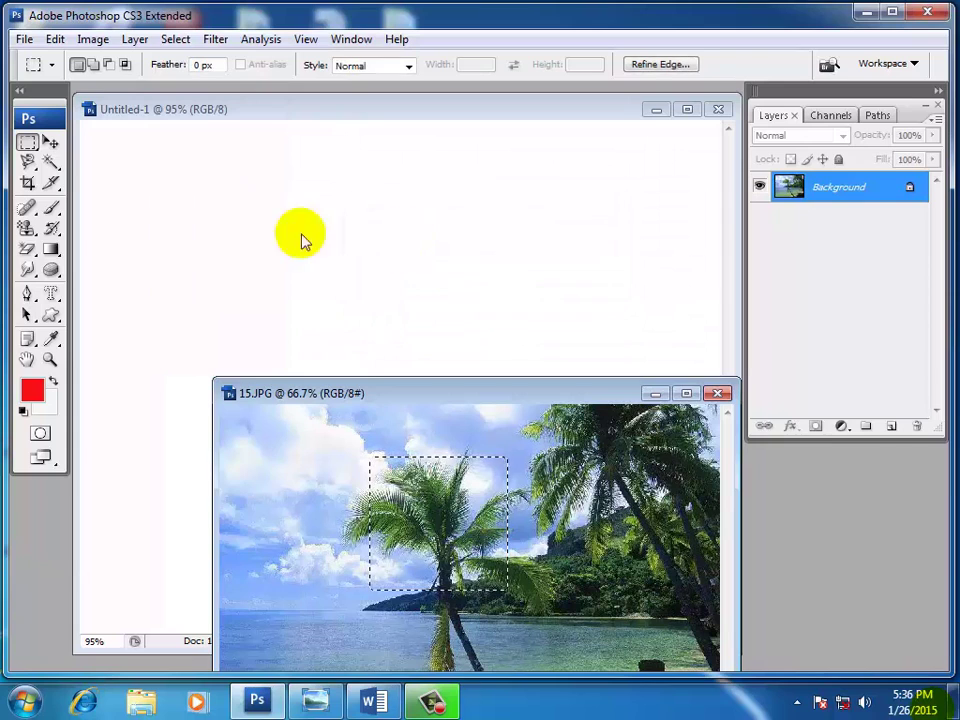
# - Drag the feathered palm crop onto the blank canvas and bring 15.JPG forward
pyautogui.click(50, 143)
pyautogui.moveTo(380, 465); pyautogui.dragTo(313, 290)
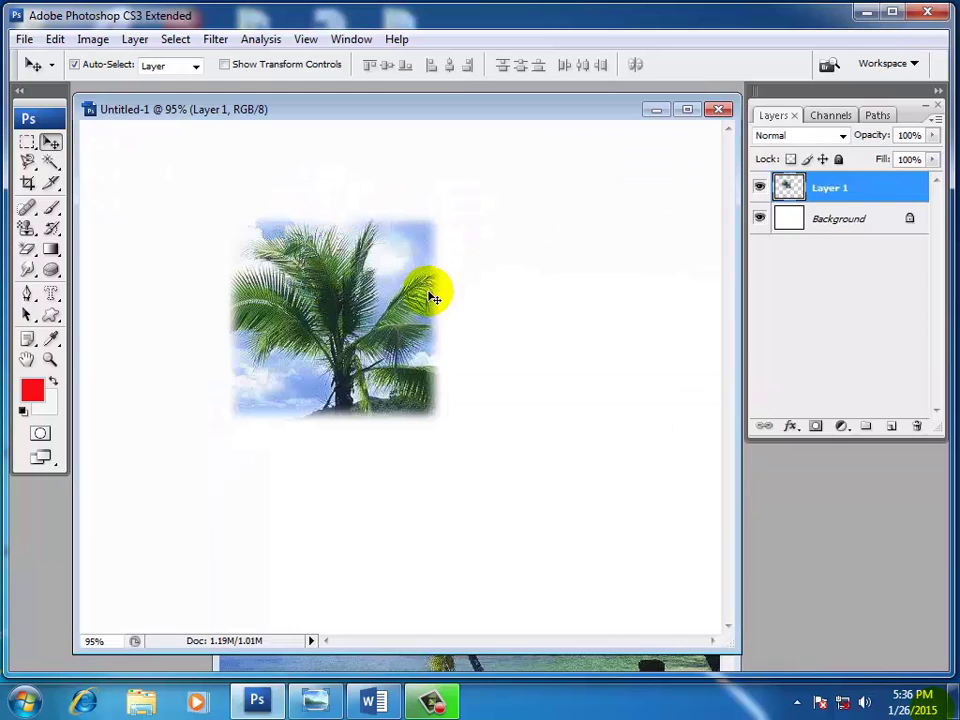
pyautogui.click(490, 668)
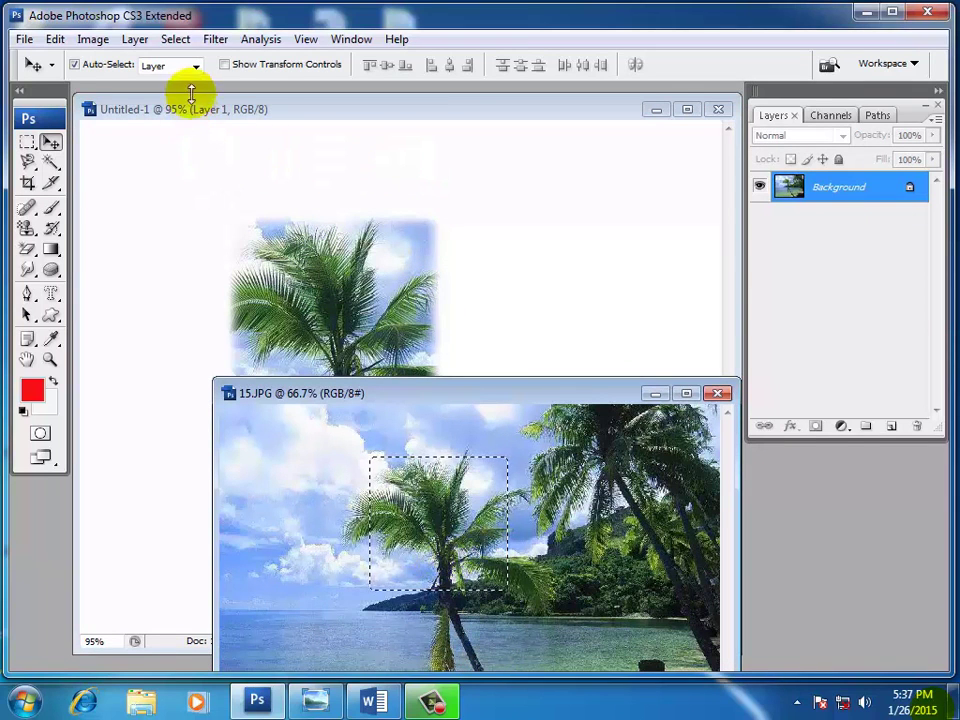
pyautogui.click(28, 143)
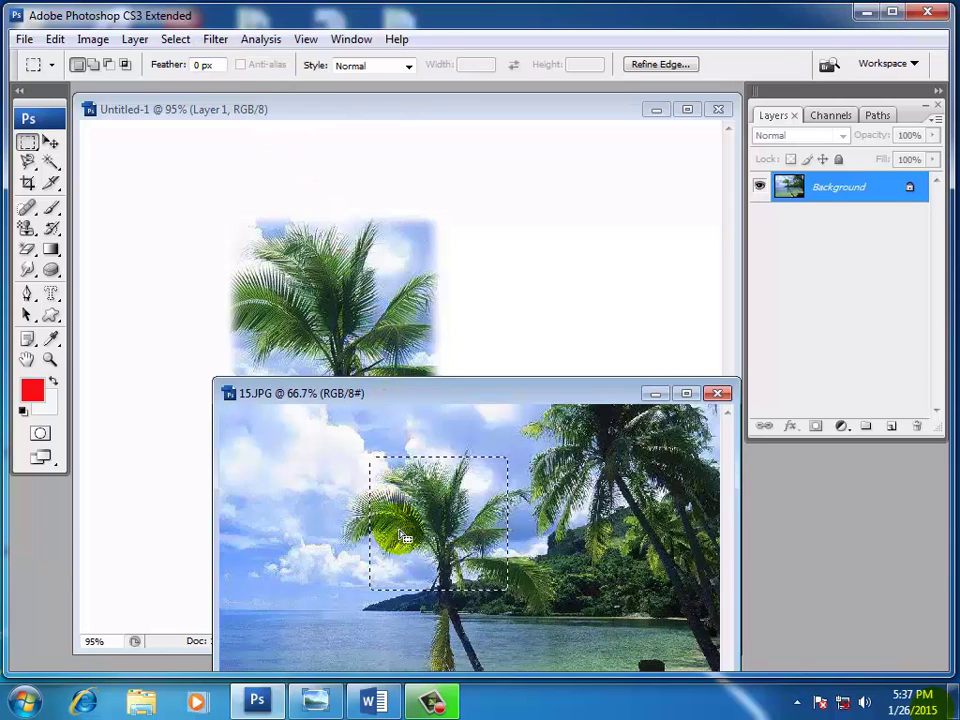
# - Draw a rectangular selection around the central palm tree on 15.JPG
pyautogui.click(176, 39)
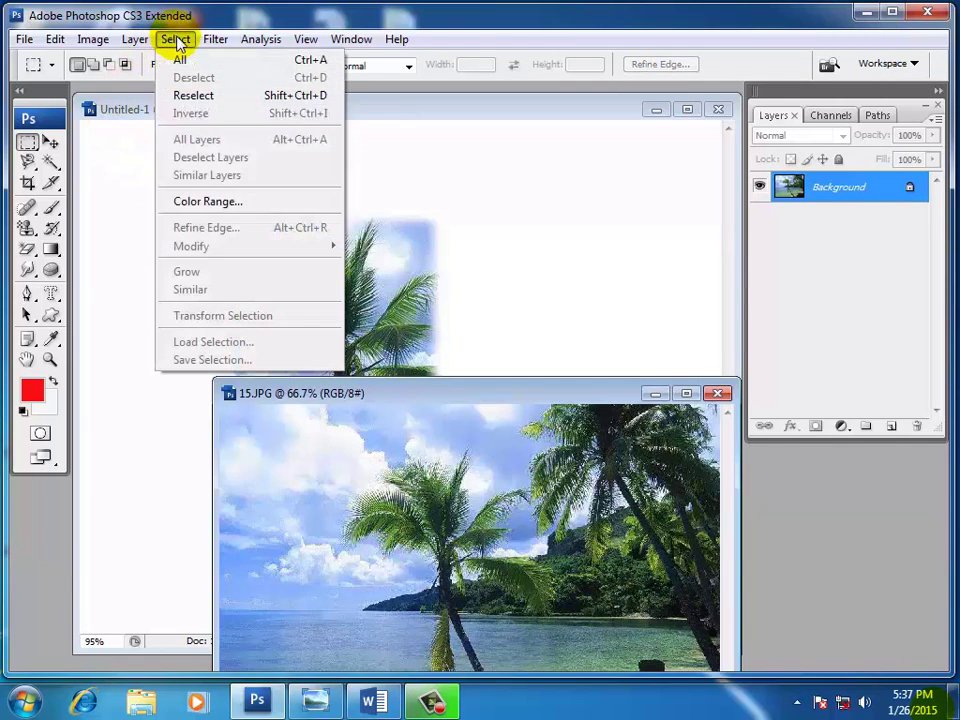
pyautogui.click(395, 458)
pyautogui.moveTo(350, 455); pyautogui.dragTo(501, 570)
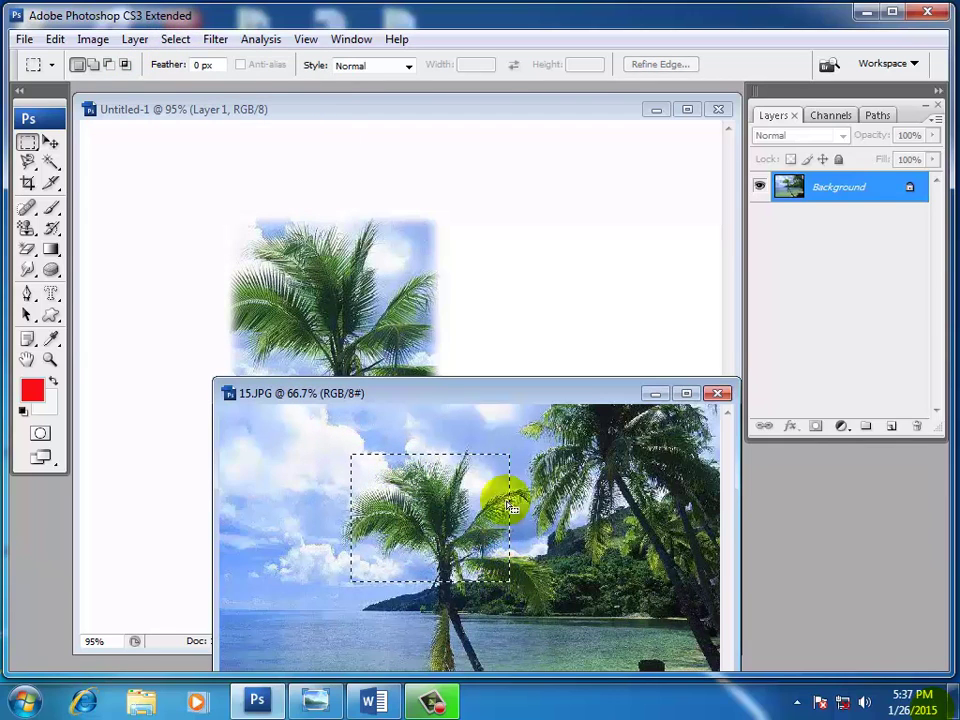
pyautogui.click(175, 39)
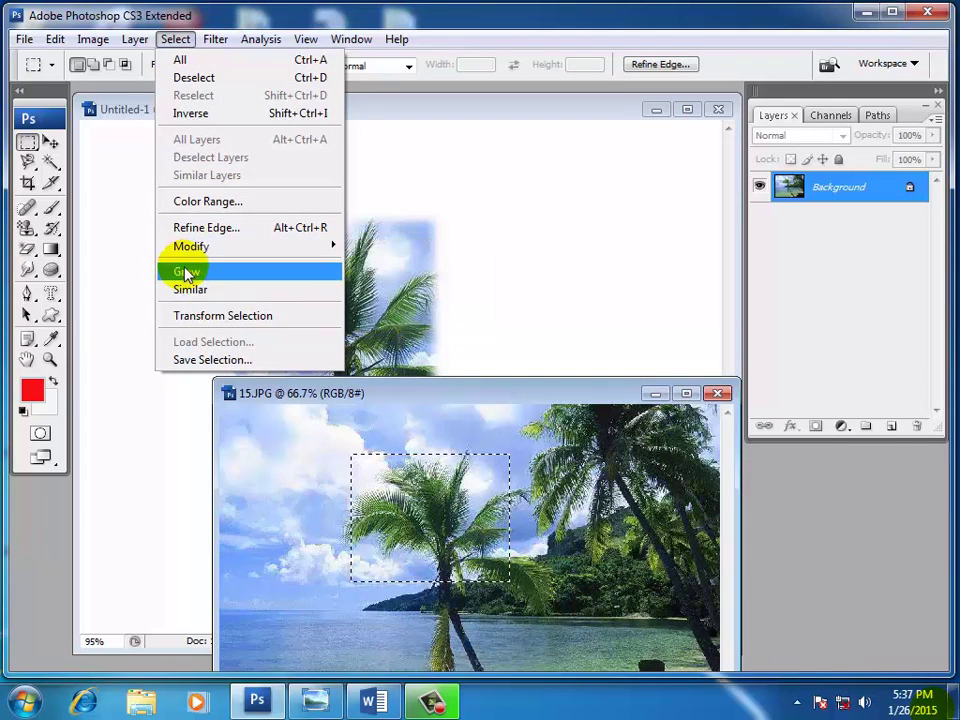
# - Bring the 15.JPG window to the front and drag it up and left
pyautogui.click(390, 107)
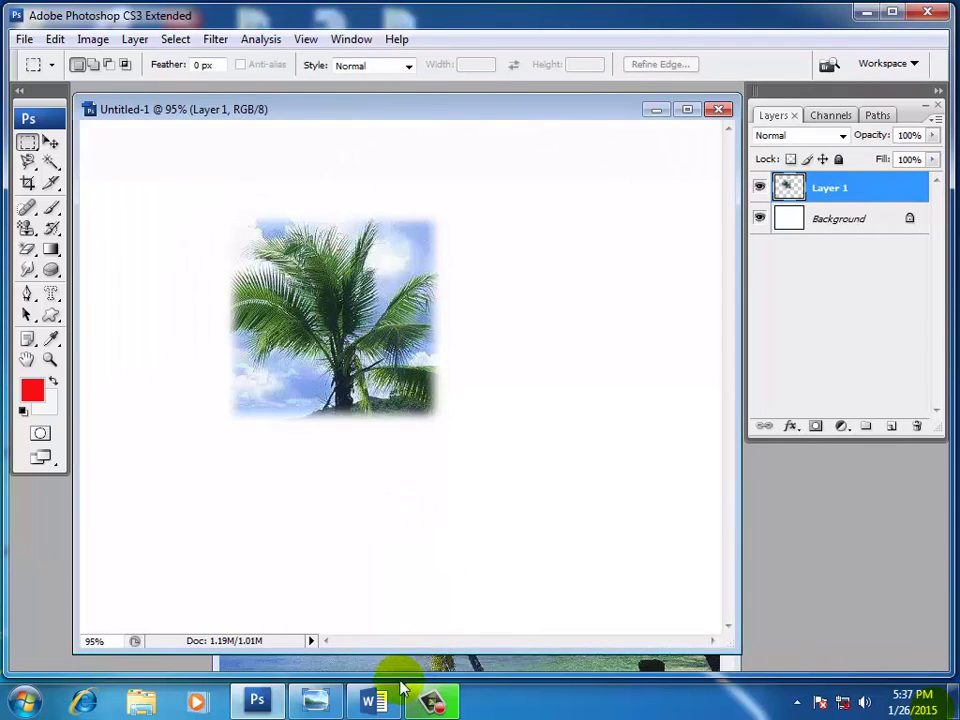
pyautogui.click(400, 662)
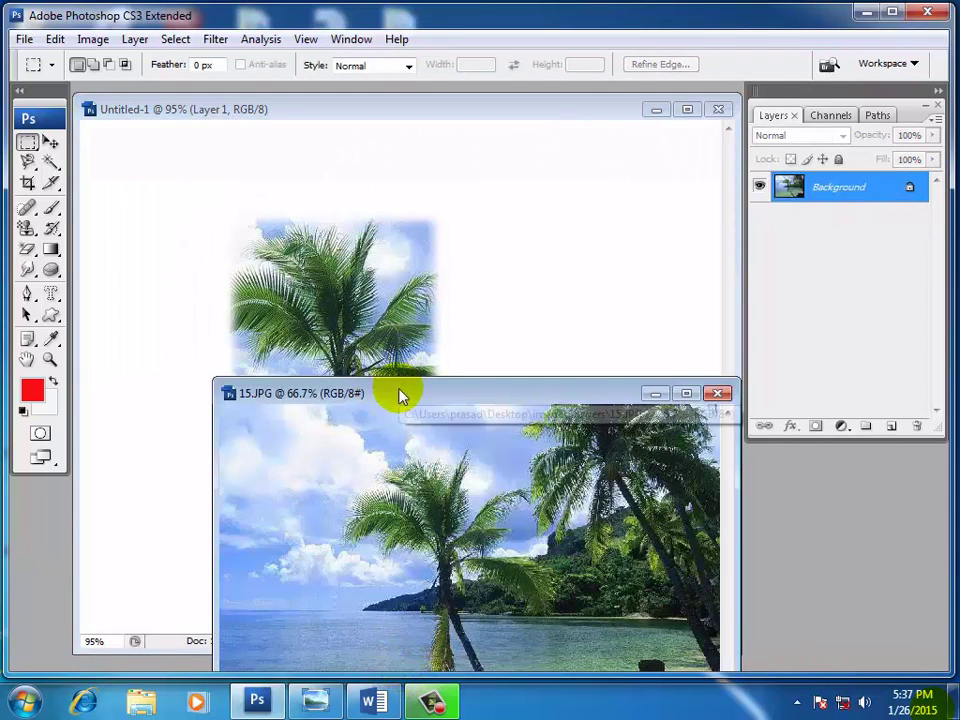
pyautogui.moveTo(398, 392); pyautogui.dragTo(321, 332)
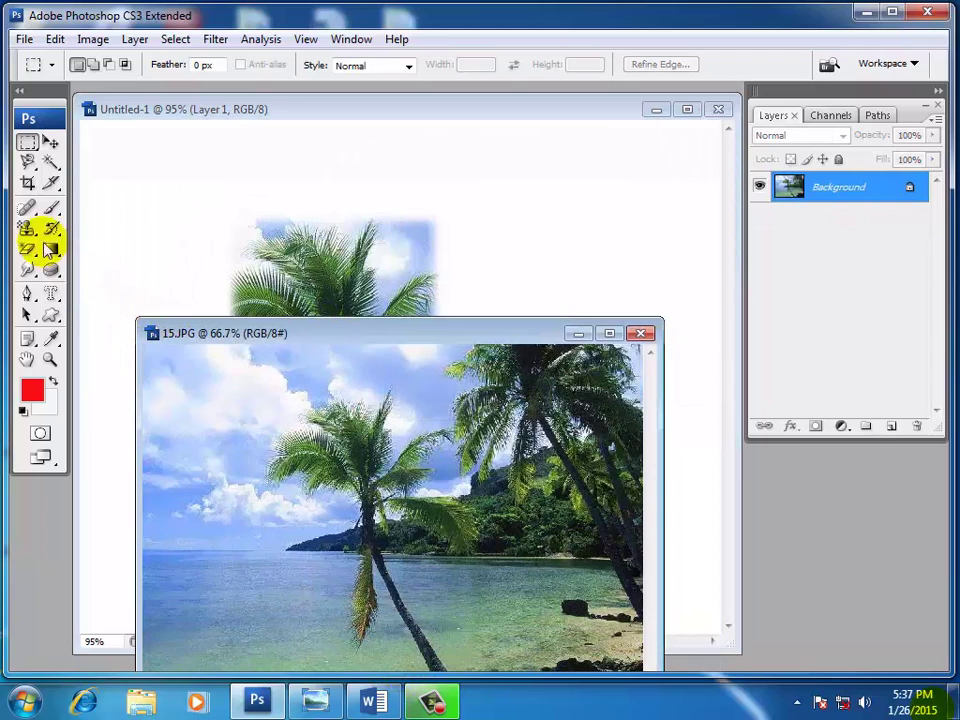
# - Magic-wand the sky at tolerance 50, grow the selection, then deselect
pyautogui.click(50, 160)
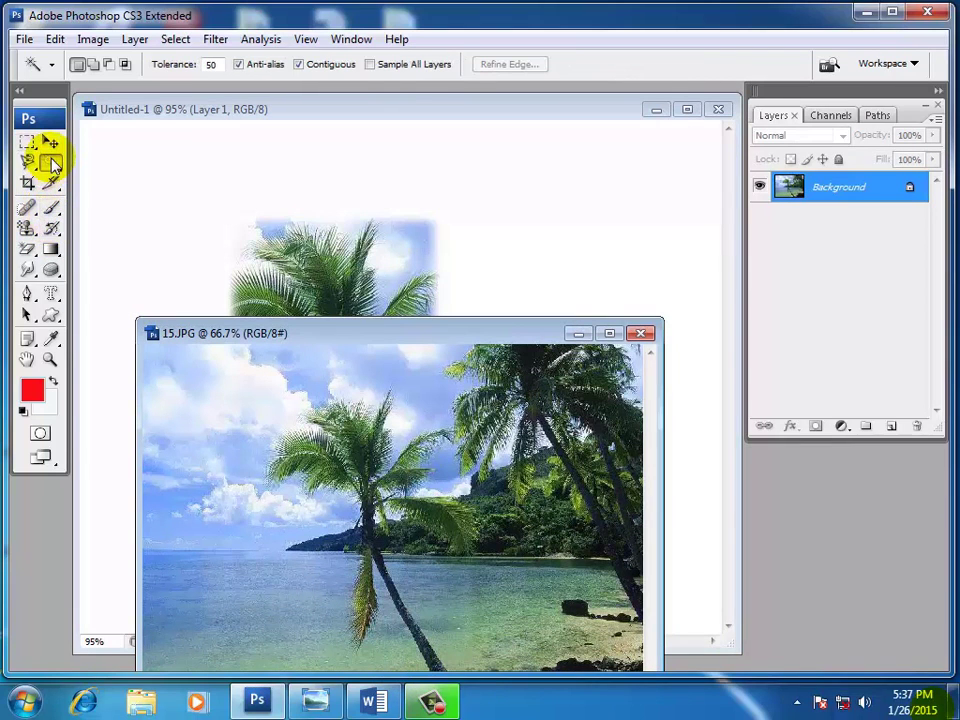
pyautogui.click(216, 420)
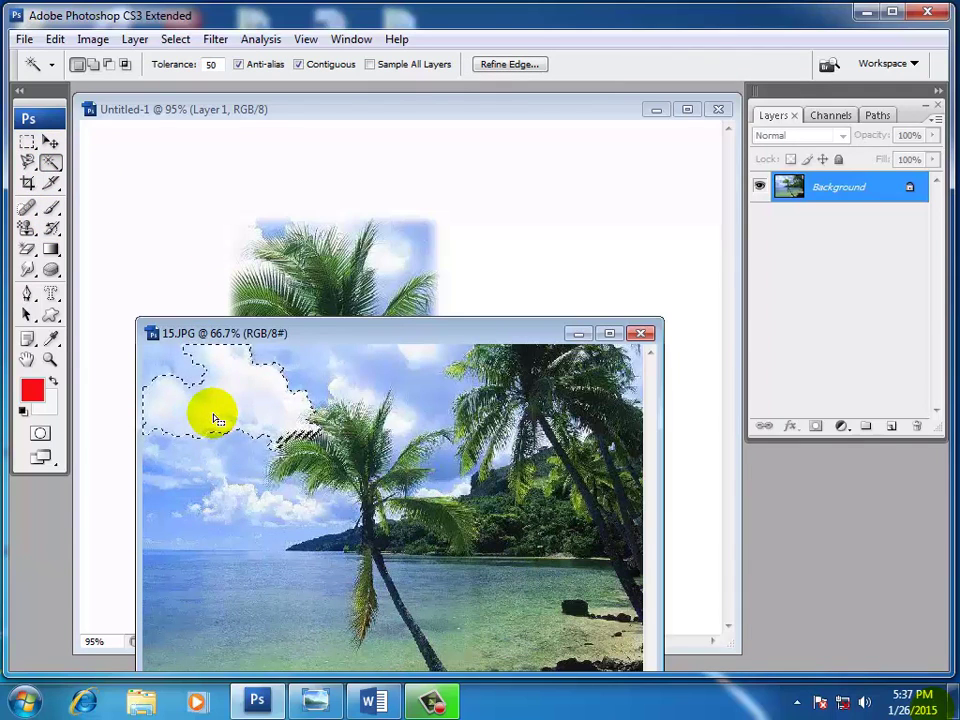
pyautogui.click(186, 41)
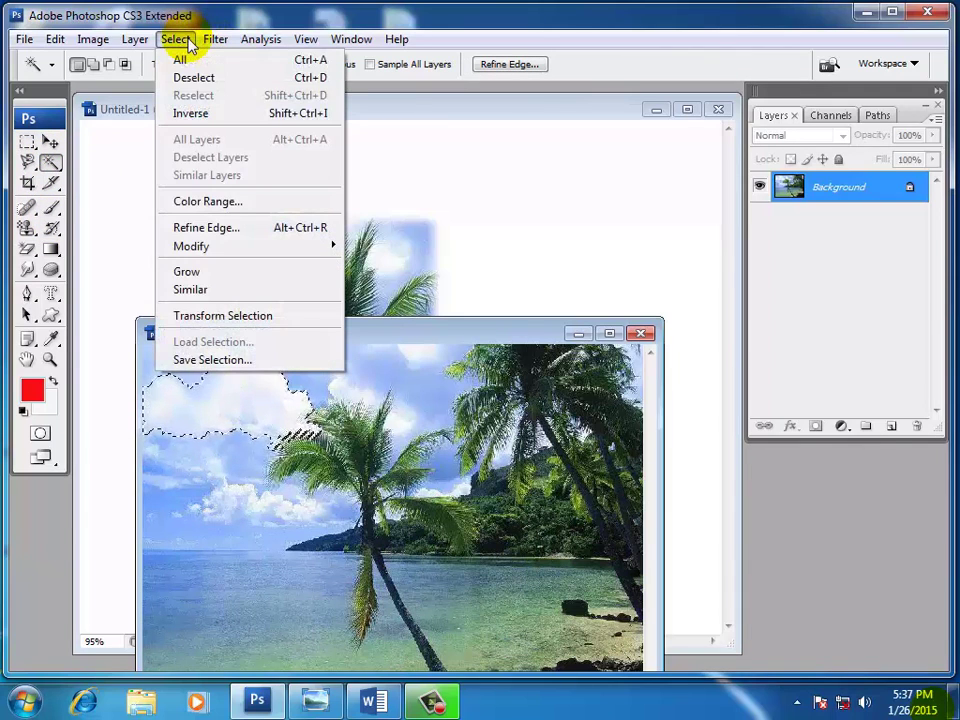
pyautogui.click(187, 272)
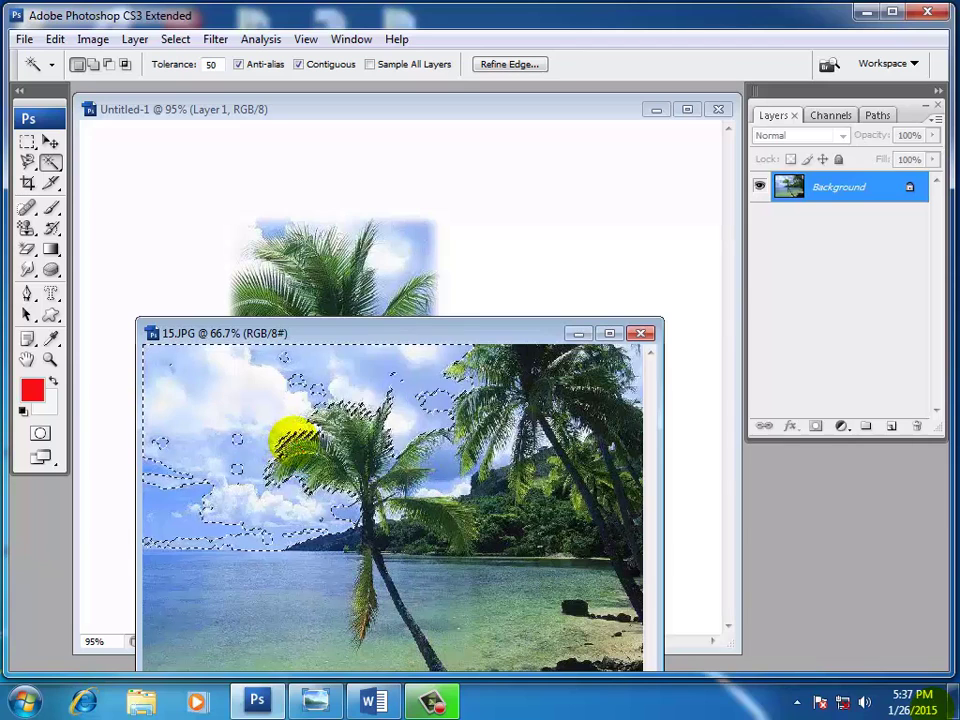
pyautogui.hotkey('ctrl', 'd')
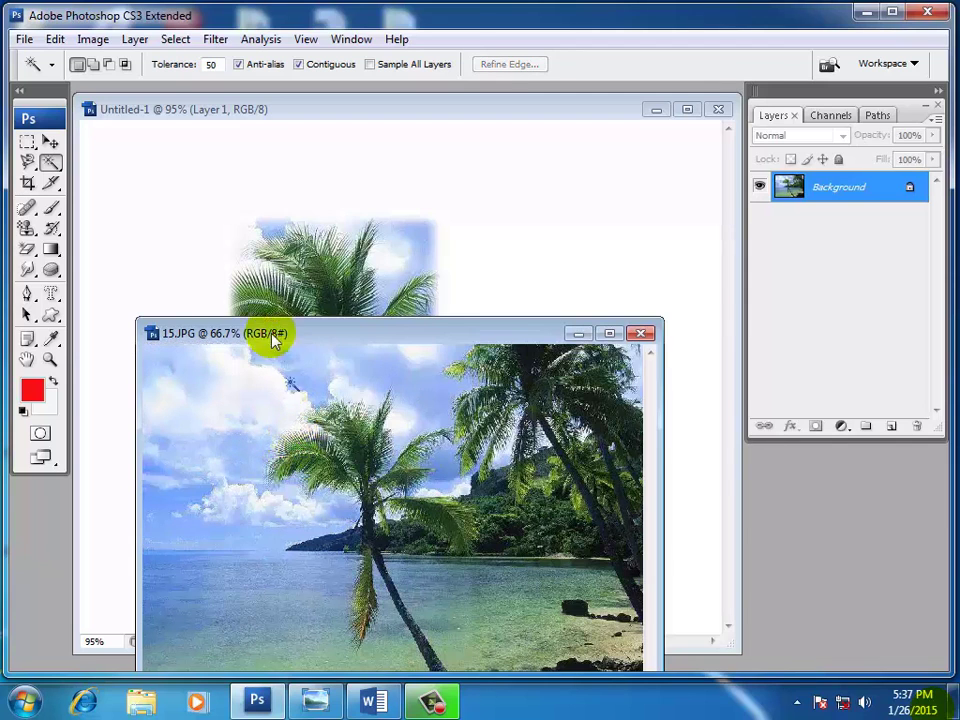
# - Reselect the previous sky selection, then clear it again
pyautogui.click(173, 38)
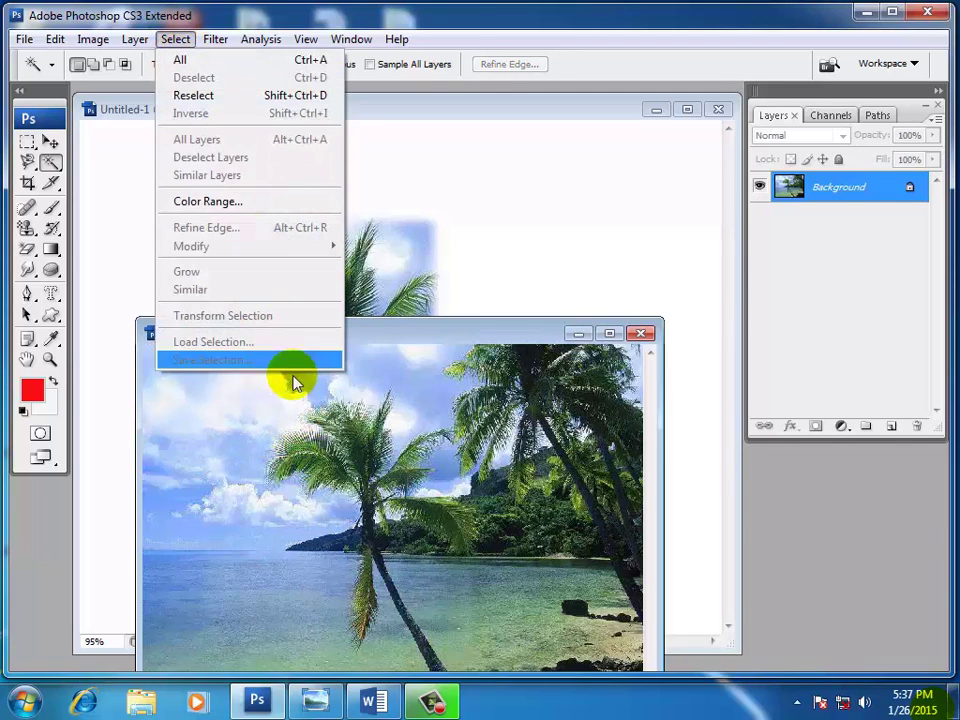
pyautogui.click(268, 392)
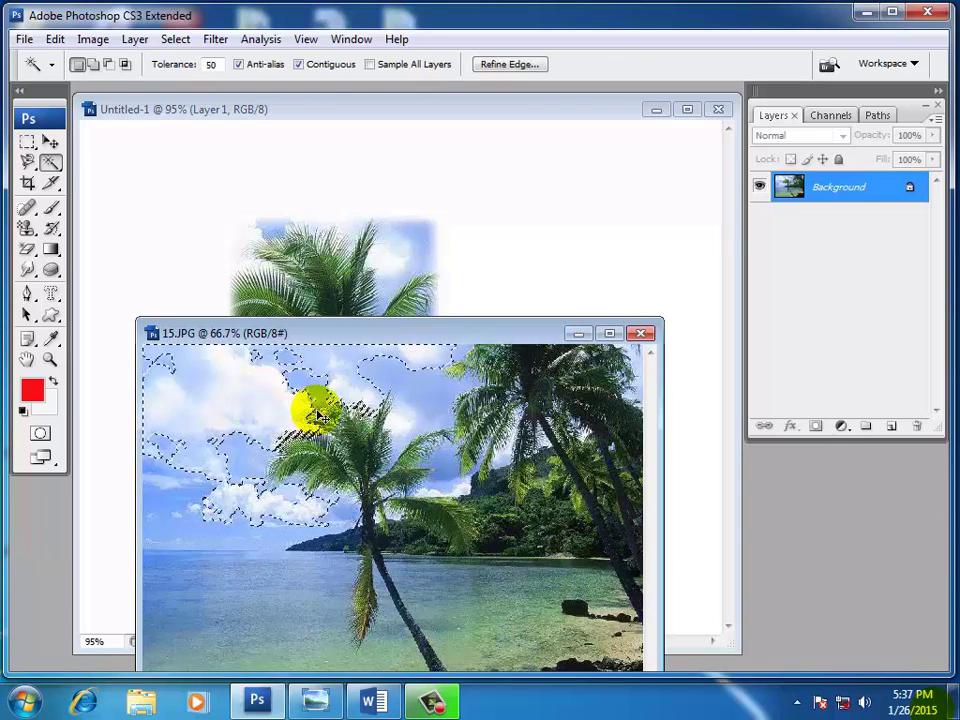
pyautogui.hotkey('ctrl', 'd')
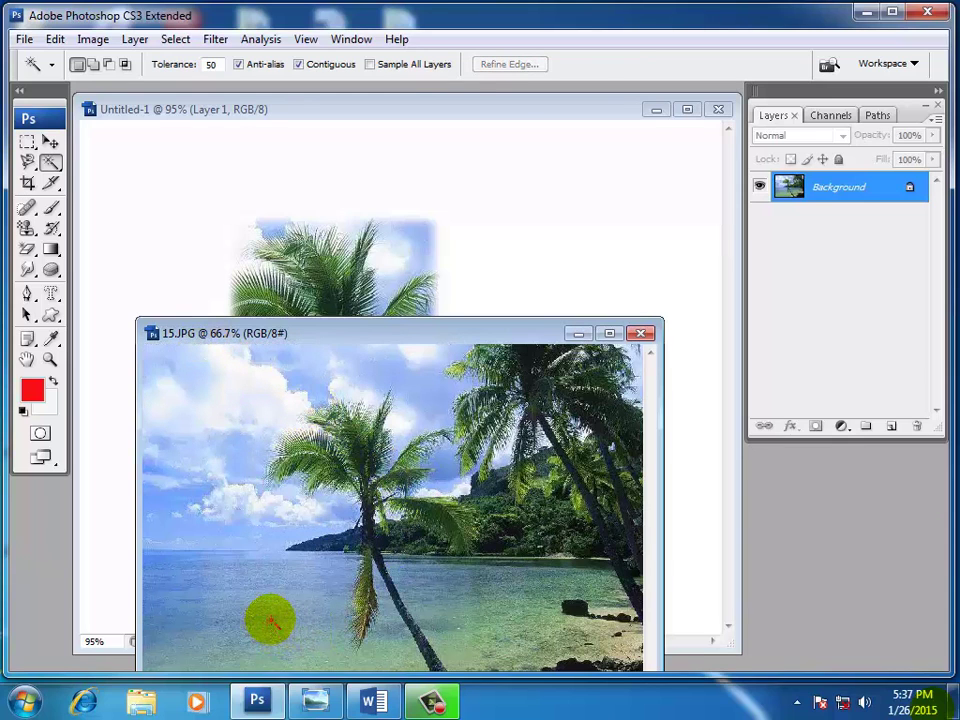
# - Select the sea, extend it with Select > Similar, then deselect
pyautogui.click(268, 622)
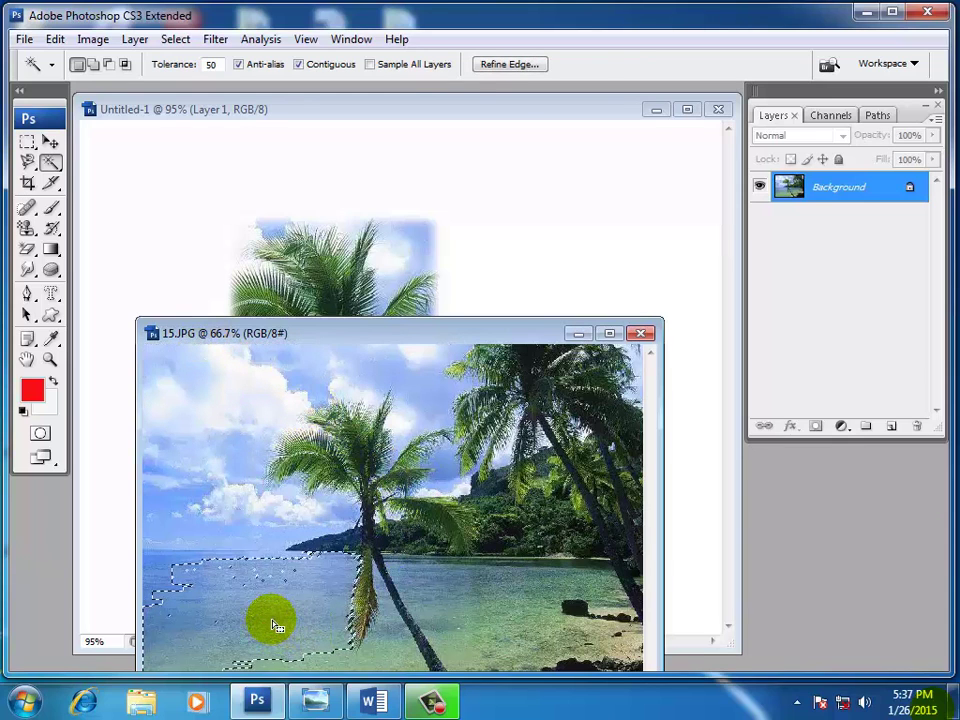
pyautogui.click(168, 39)
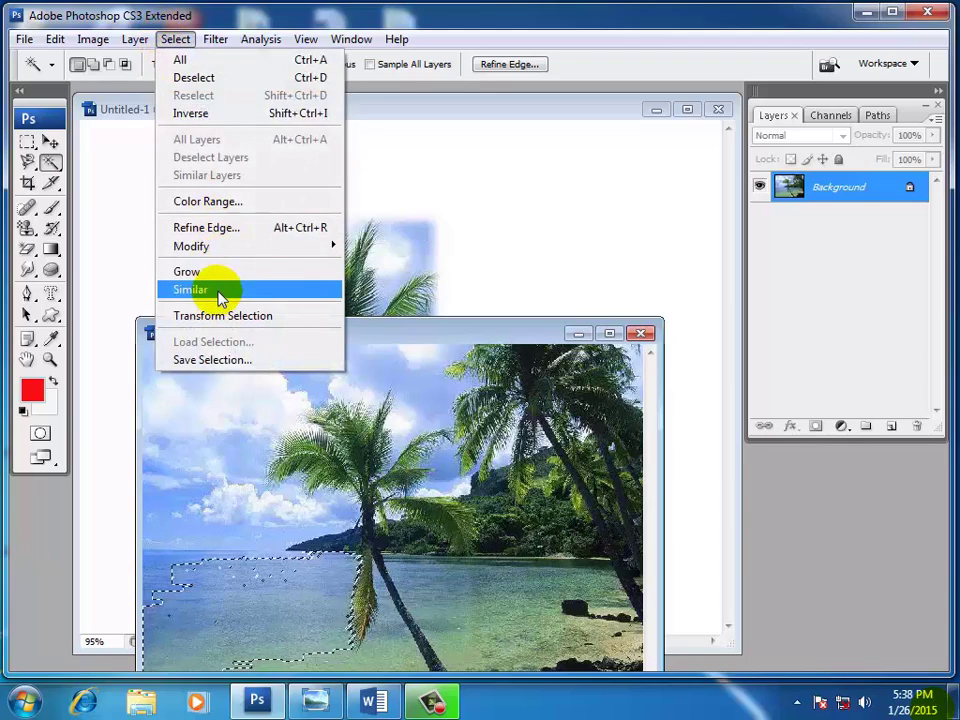
pyautogui.click(218, 290)
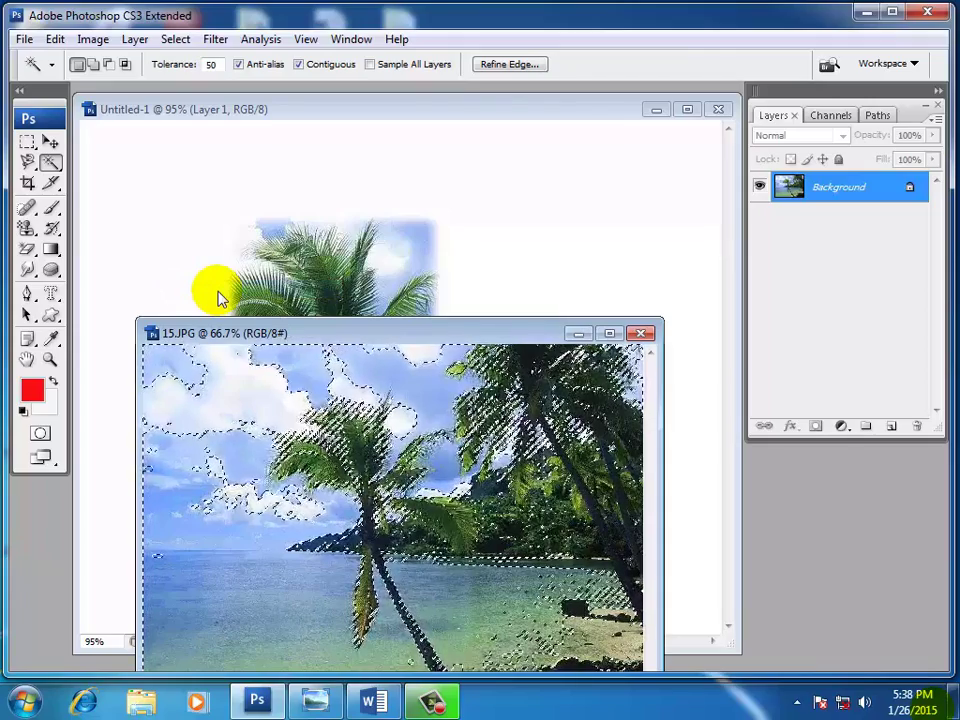
pyautogui.hotkey('ctrl', 'd')
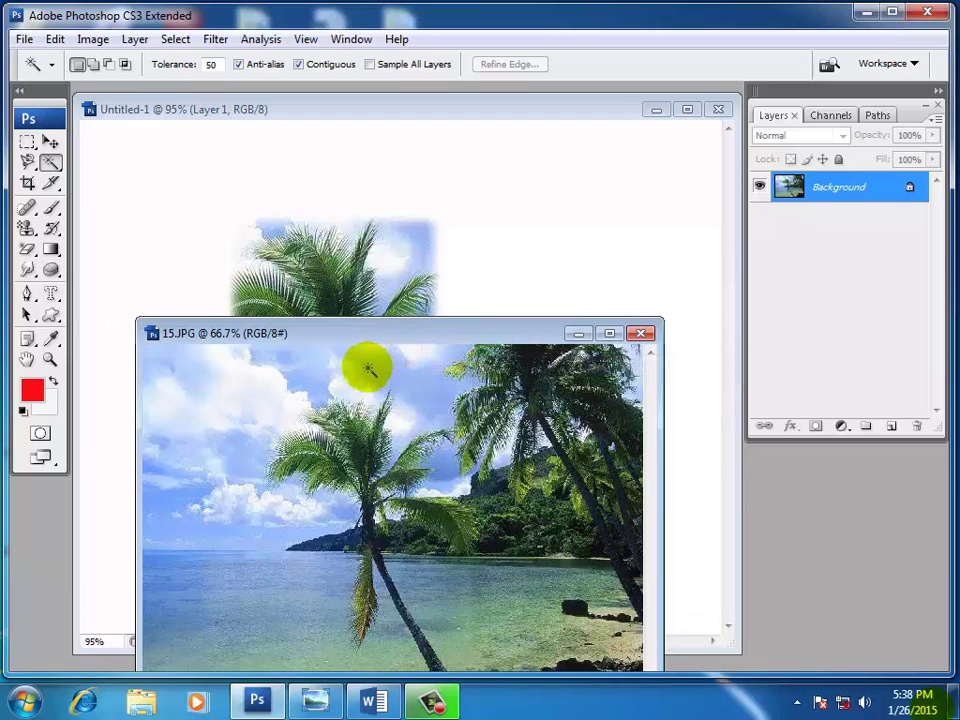
# - At Magic Wand tolerance 20, select the clouds, grow twice, then deselect
pyautogui.click(224, 64)
pyautogui.write('20')
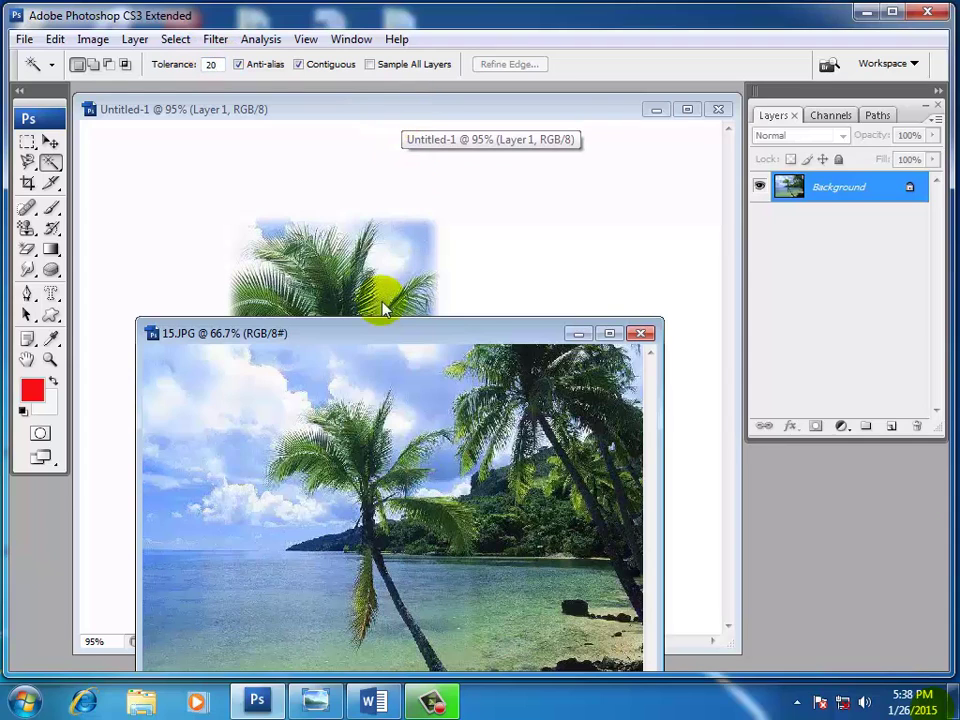
pyautogui.rightClick(46, 166)
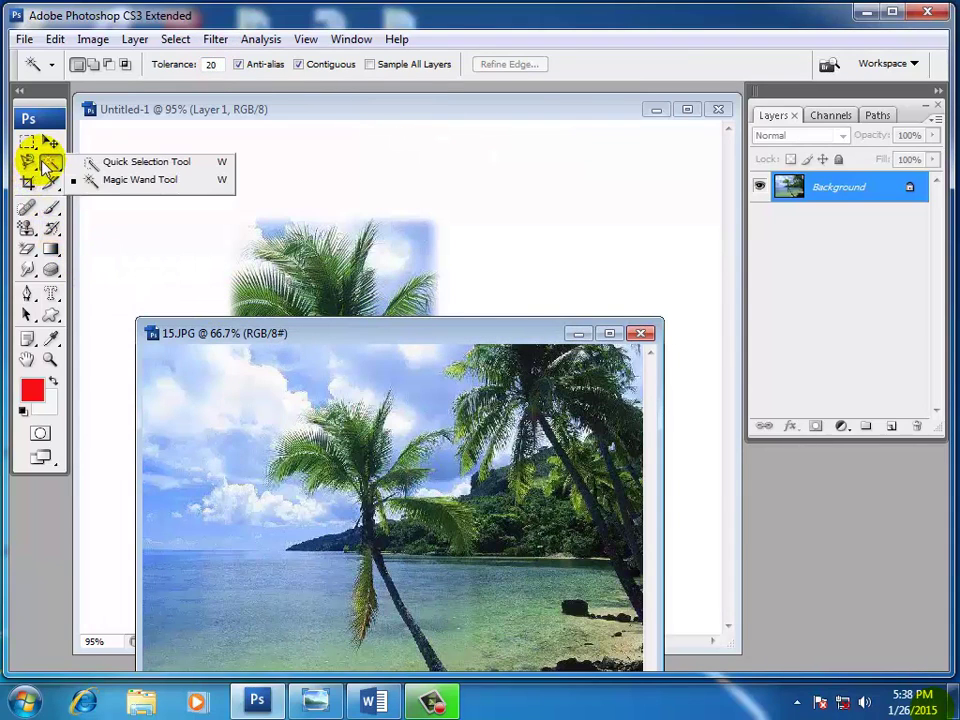
pyautogui.click(107, 182)
pyautogui.click(150, 413)
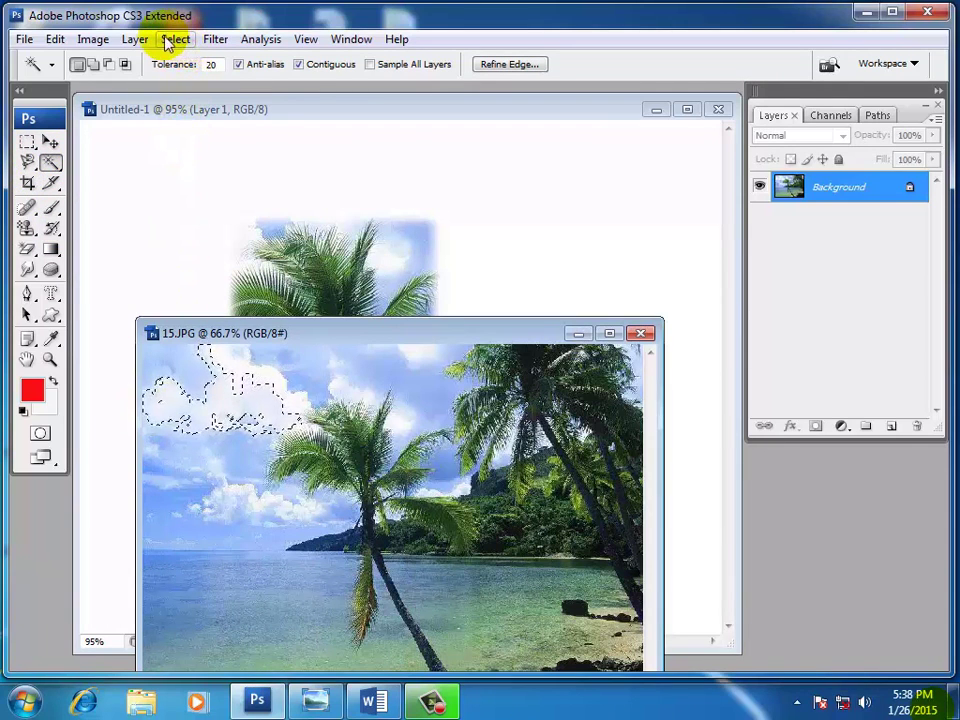
pyautogui.click(166, 42)
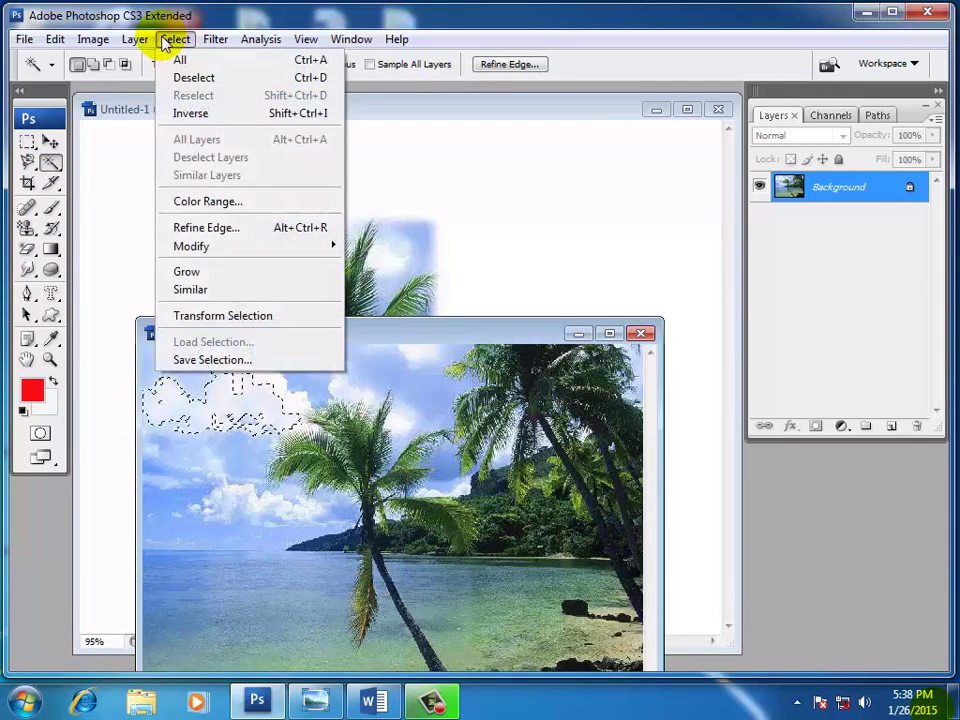
pyautogui.click(195, 273)
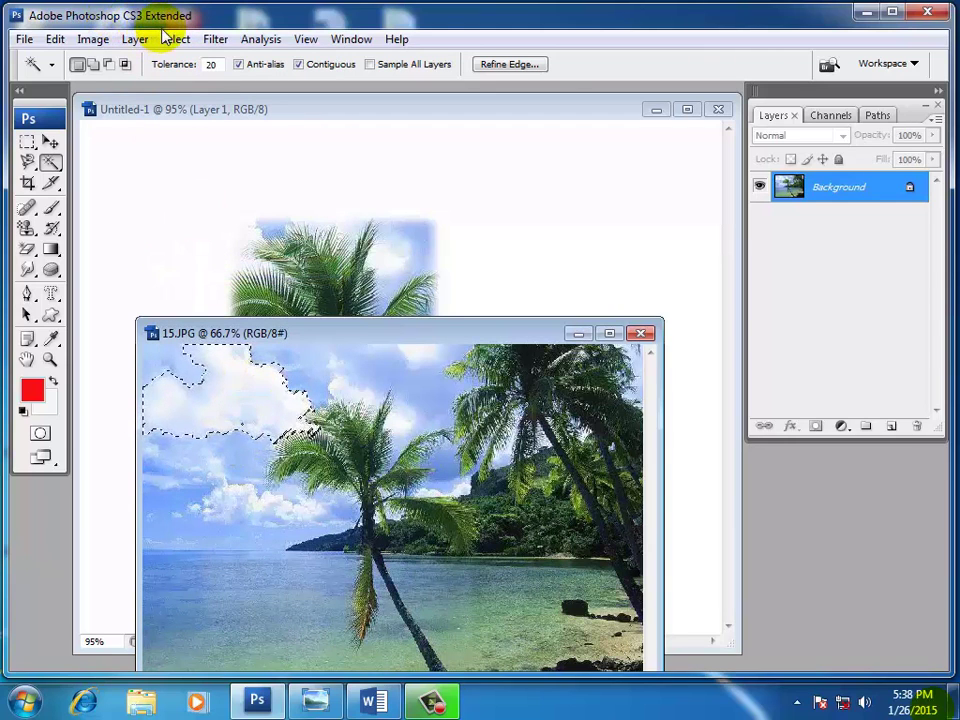
pyautogui.click(170, 38)
pyautogui.click(193, 273)
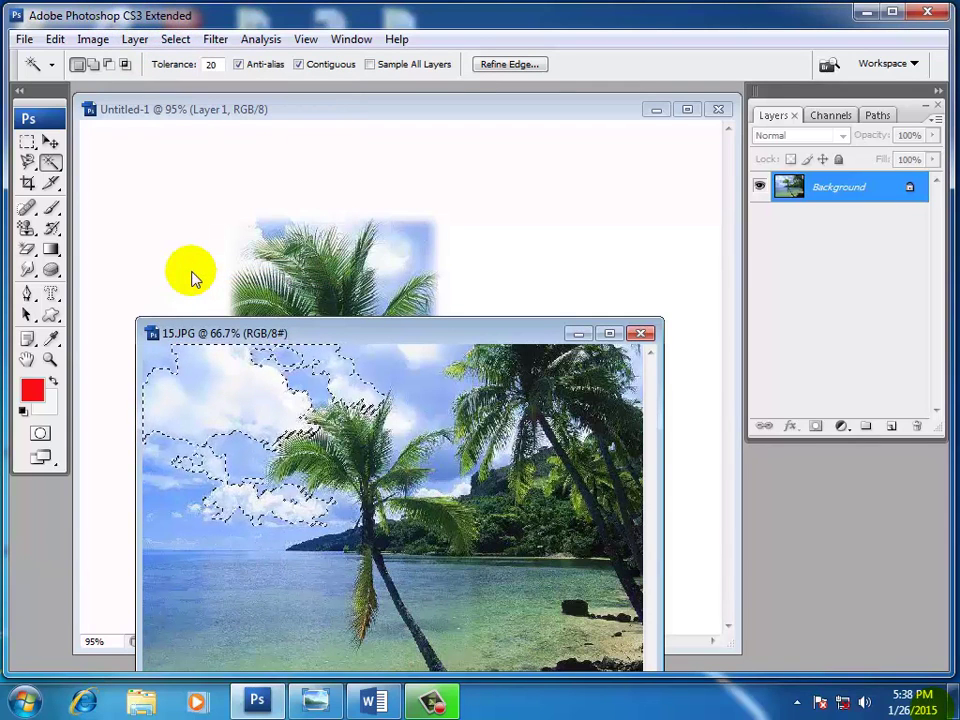
pyautogui.hotkey('ctrl', 'd')
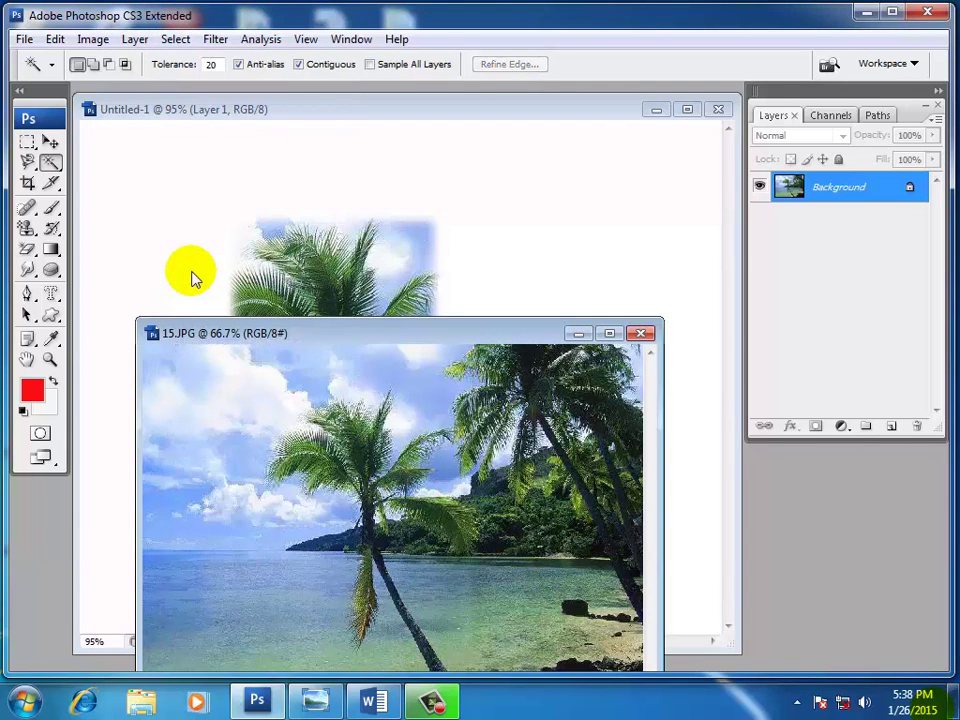
# - Expand a cloud selection with Select > Similar, then deselect
pyautogui.click(178, 40)
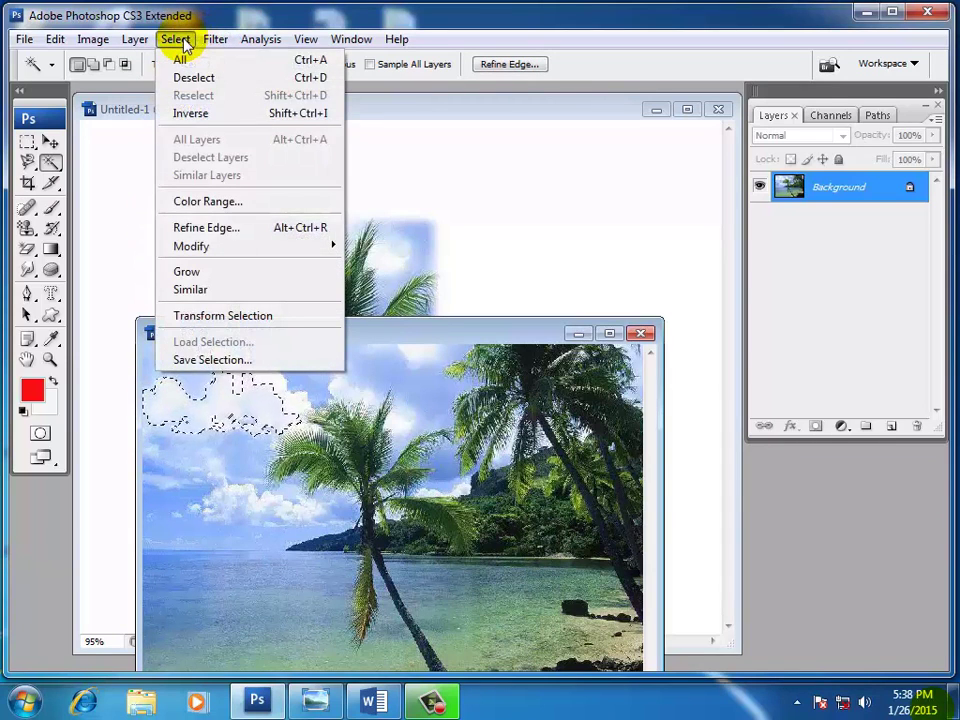
pyautogui.click(186, 291)
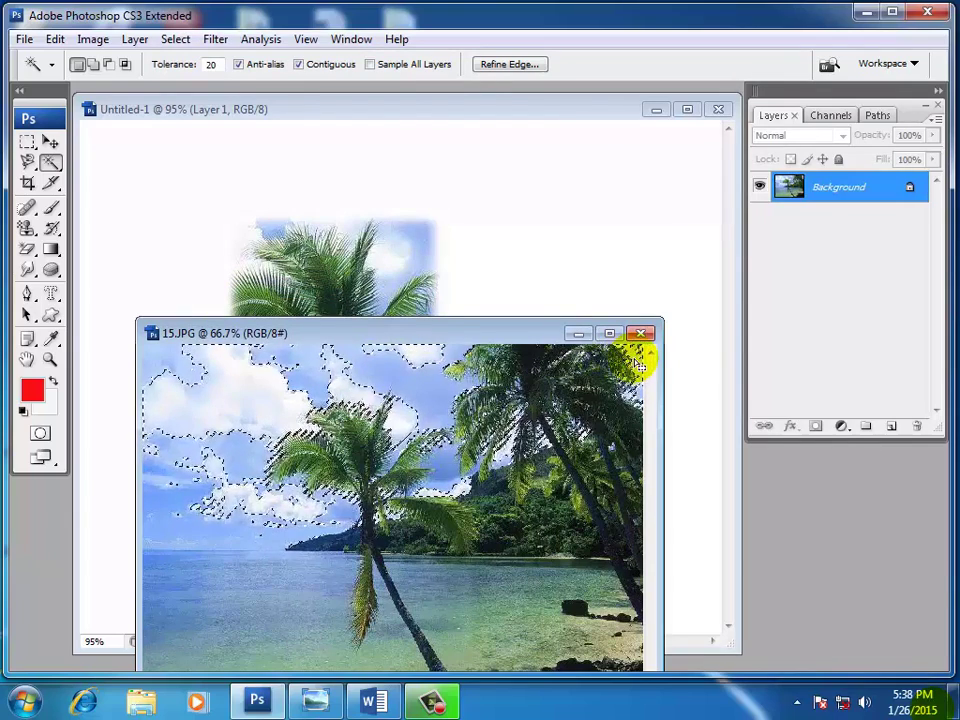
pyautogui.hotkey('ctrl', 'd')
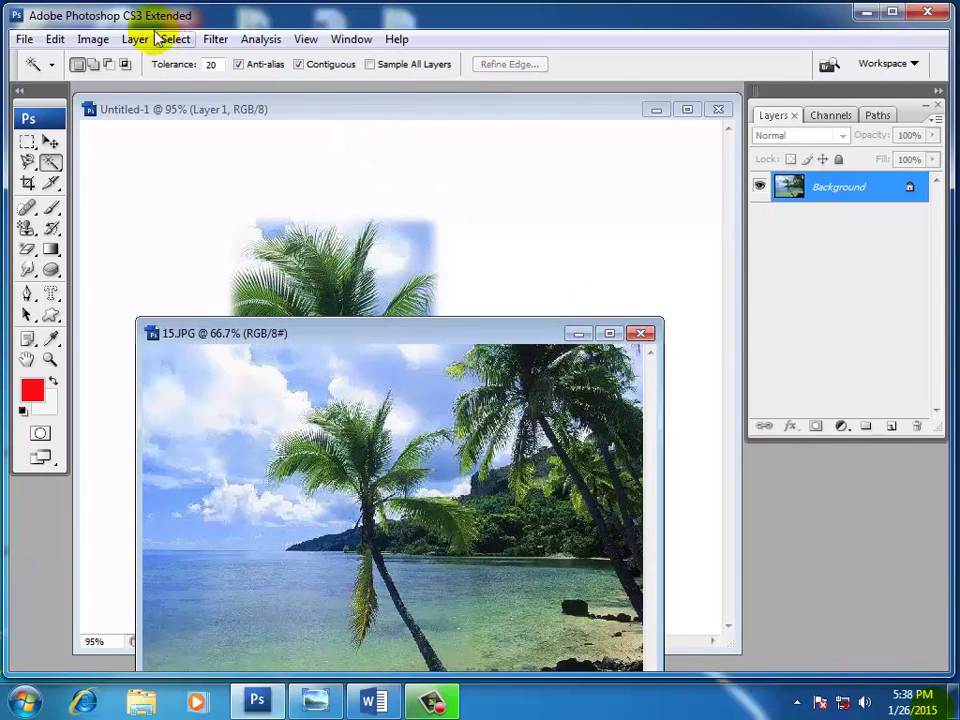
# - Draw a rectangular marquee around the central palm tree, redrawing until it fits
pyautogui.click(162, 40)
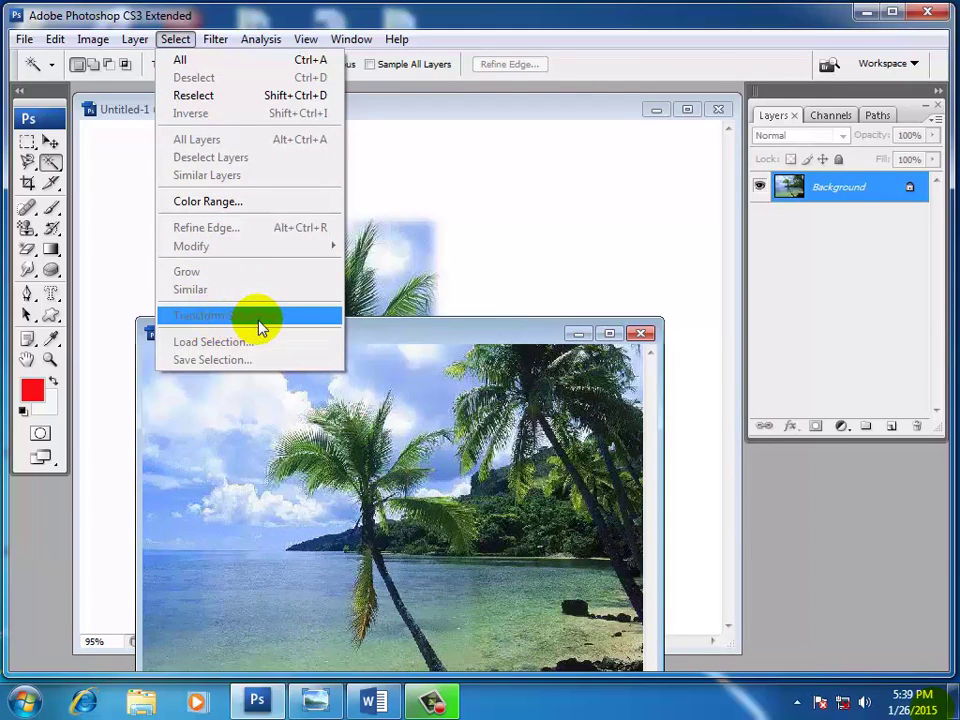
pyautogui.click(410, 320)
pyautogui.click(27, 142)
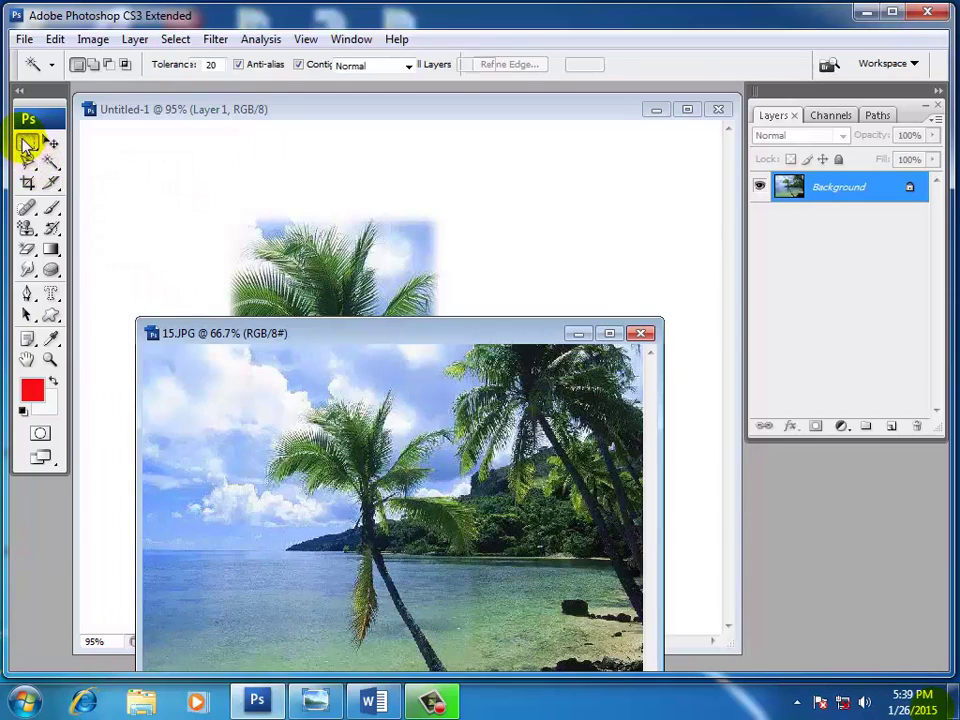
pyautogui.moveTo(269, 388); pyautogui.dragTo(447, 574)
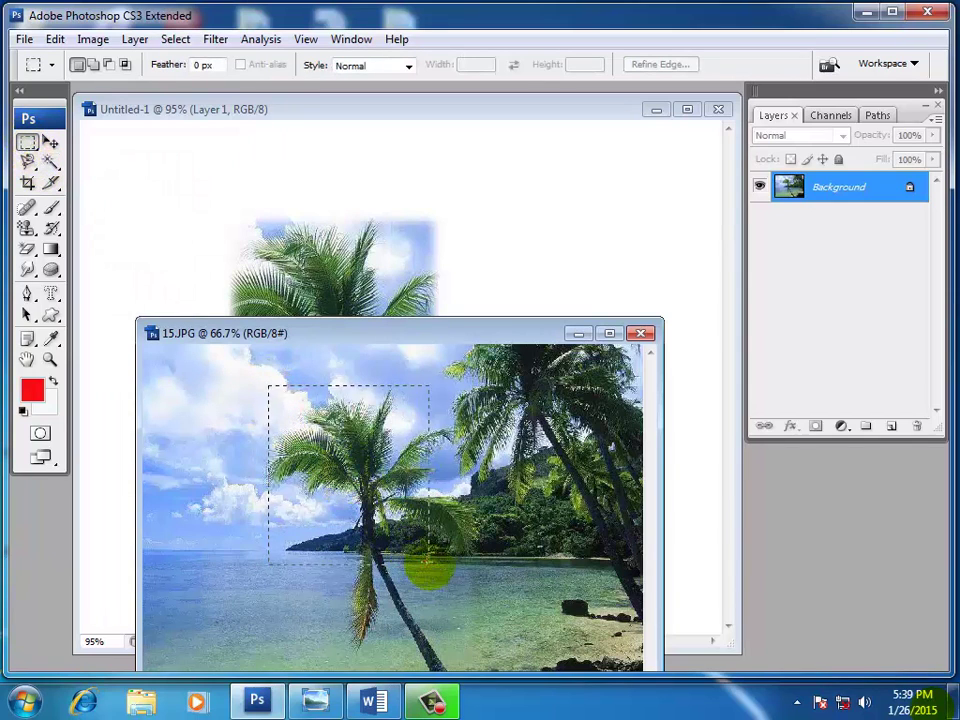
pyautogui.click(405, 485)
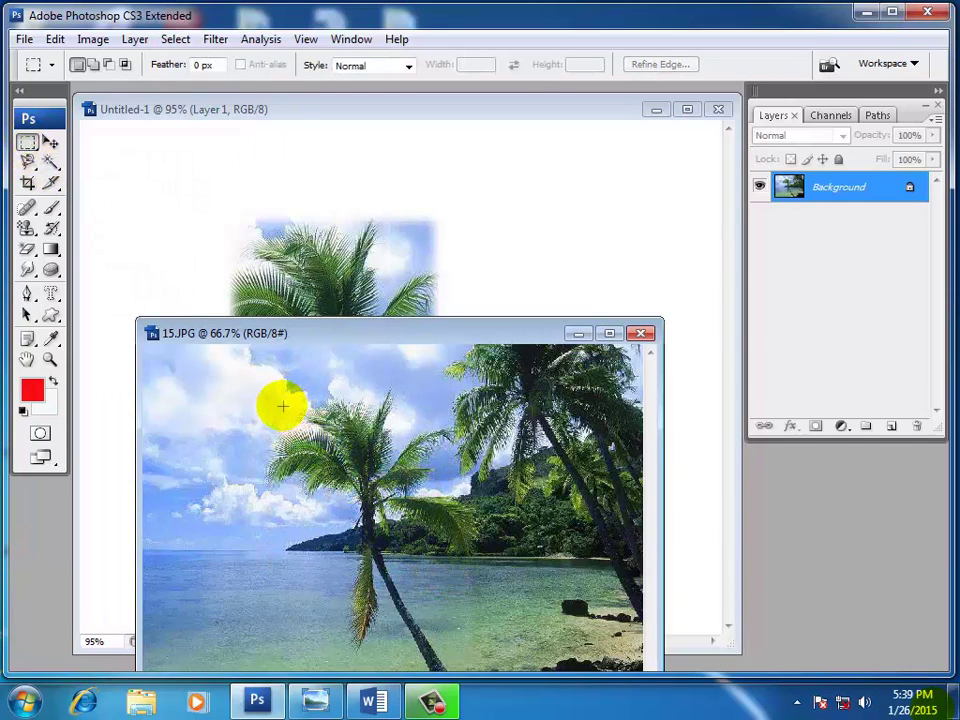
pyautogui.moveTo(283, 406)
pyautogui.mouseDown()
pyautogui.moveTo(406, 506)
pyautogui.moveTo(370, 475)
pyautogui.mouseUp()
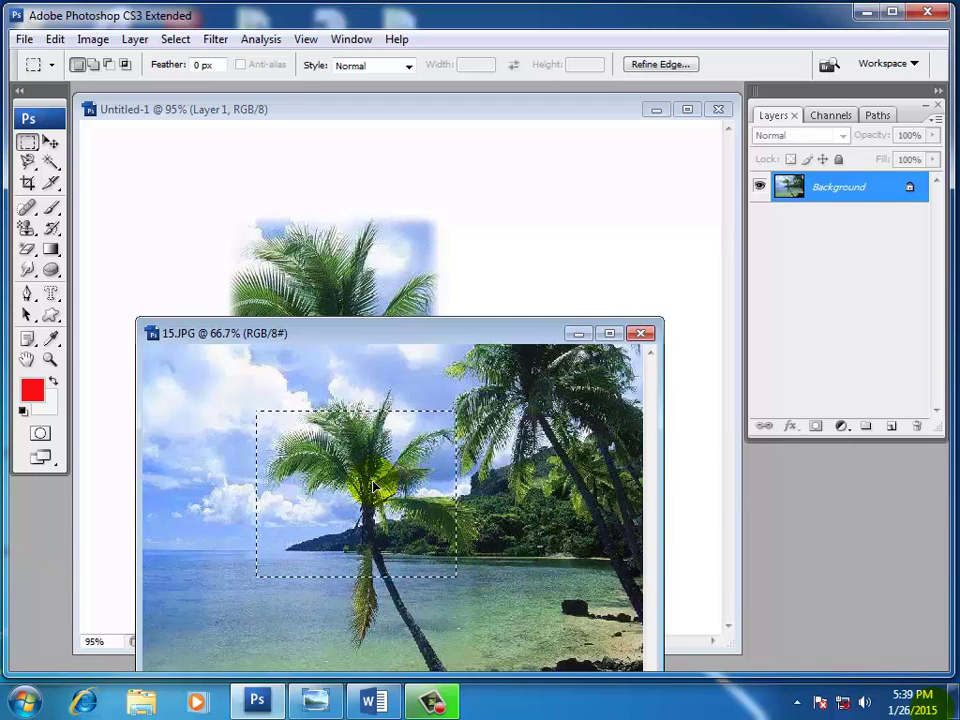
pyautogui.click(370, 472)
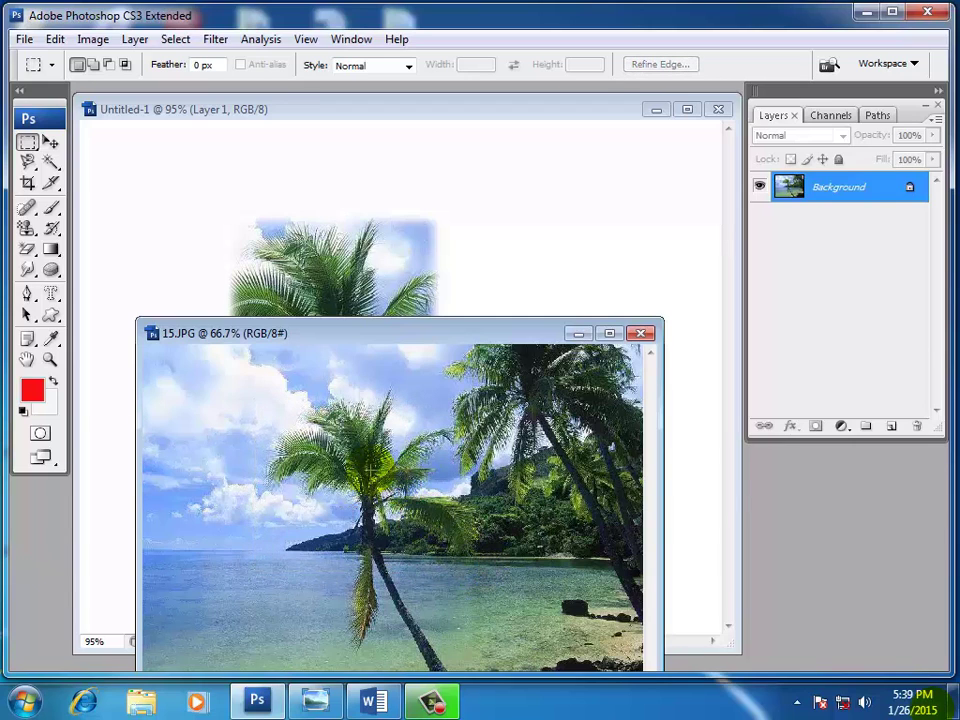
pyautogui.moveTo(258, 402); pyautogui.dragTo(488, 612)
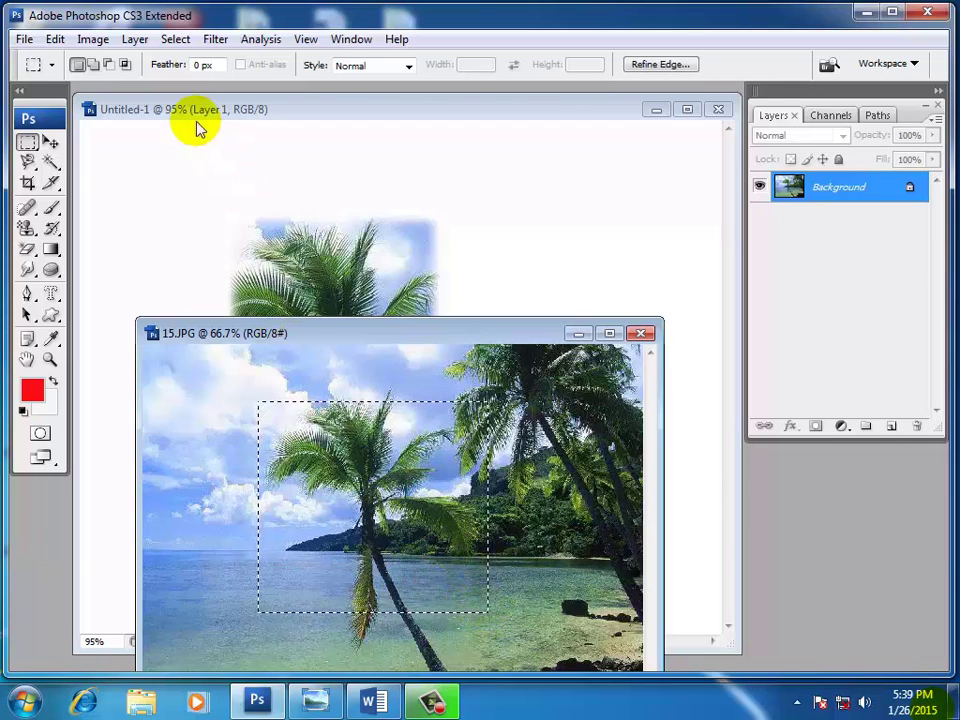
# - Transform the selection: enlarge it up-left and rotate it about 3°
pyautogui.click(172, 40)
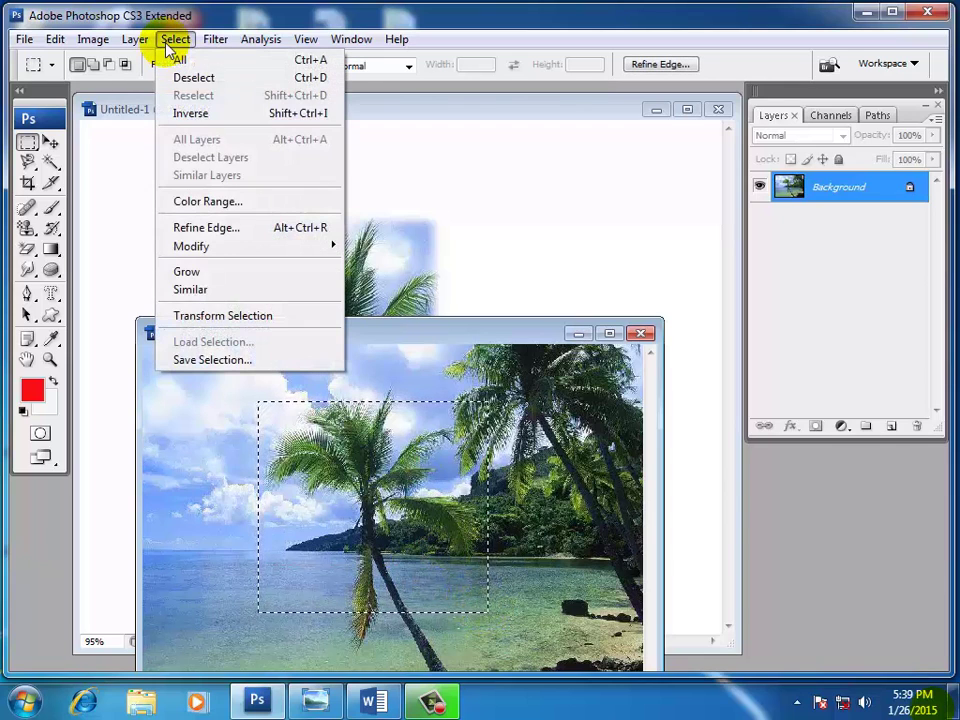
pyautogui.click(186, 316)
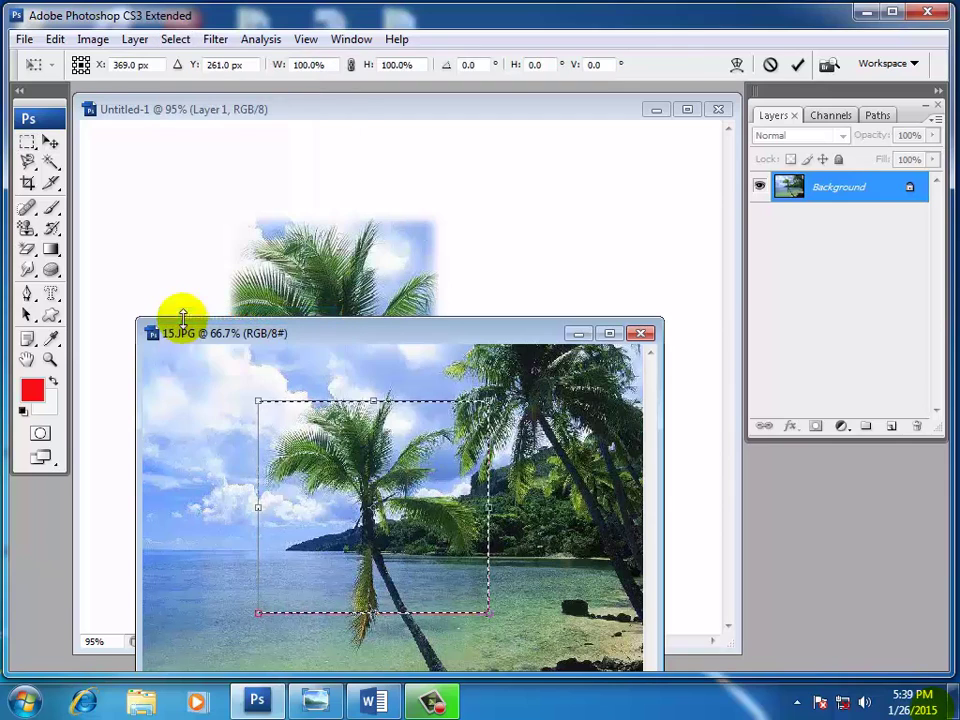
pyautogui.moveTo(257, 402); pyautogui.dragTo(245, 380)
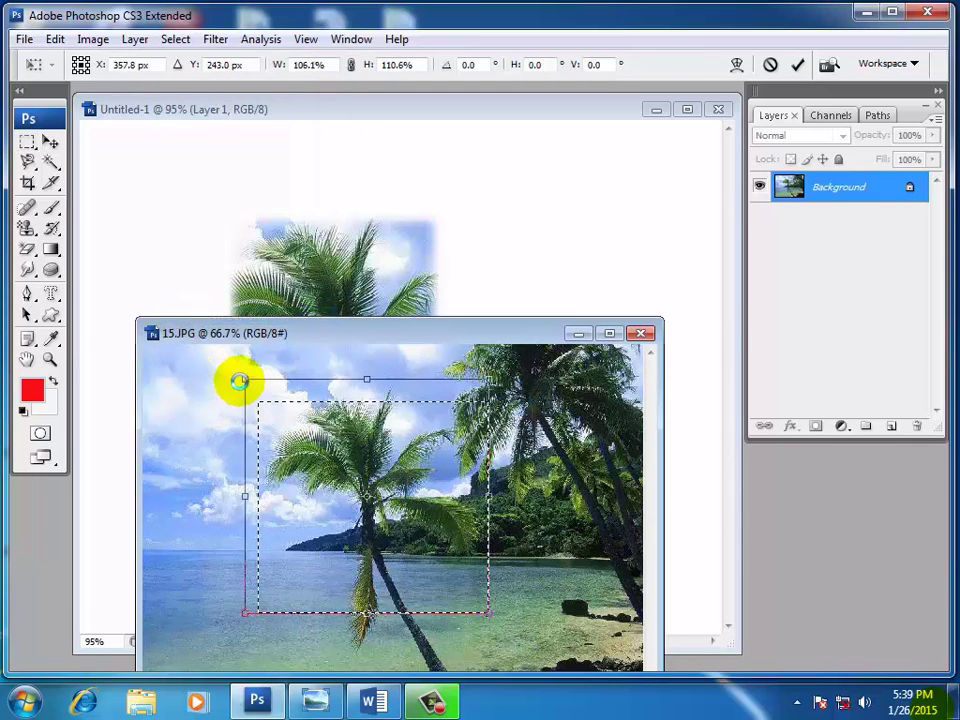
pyautogui.moveTo(510, 373)
pyautogui.mouseDown()
pyautogui.moveTo(490, 343)
pyautogui.moveTo(514, 393)
pyautogui.mouseUp()
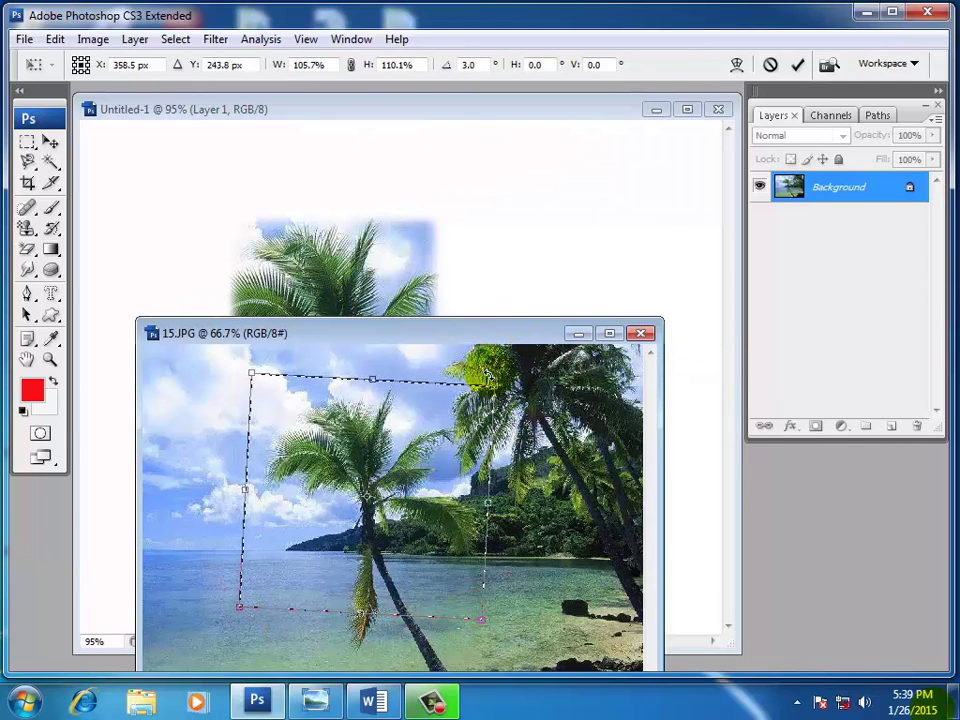
pyautogui.press('Return')
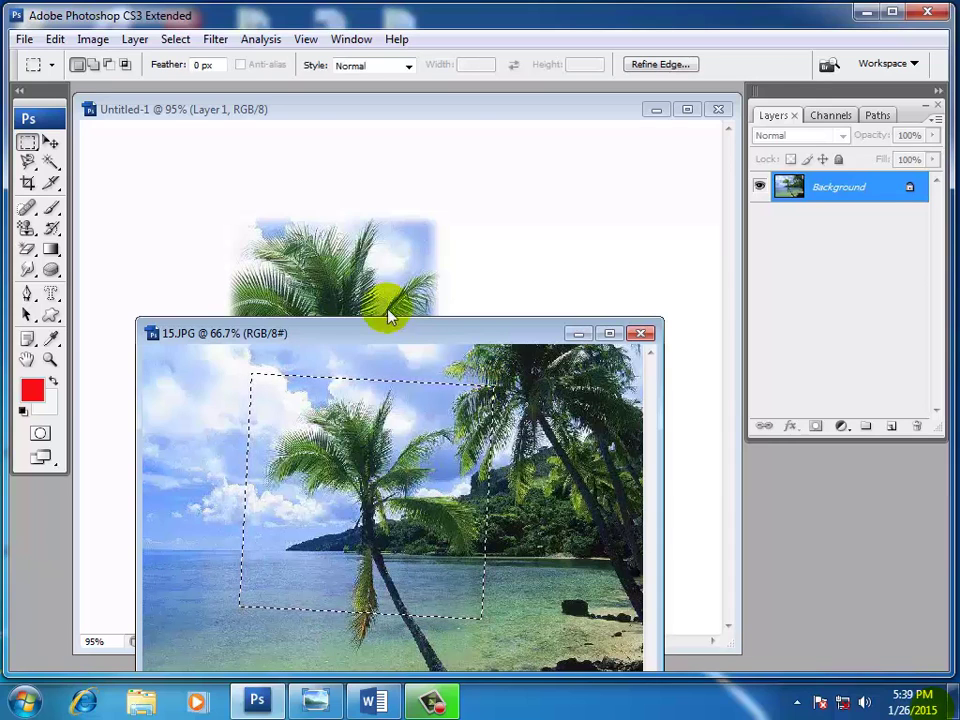
# - Save the palm selection as a new channel named 11, then deselect
pyautogui.click(175, 42)
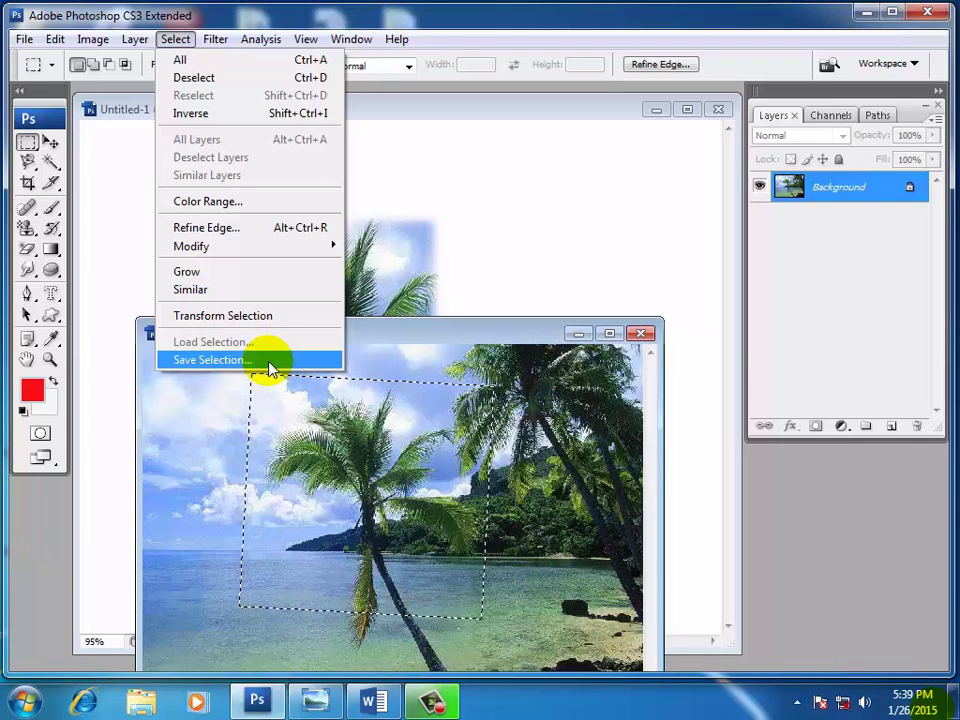
pyautogui.click(253, 360)
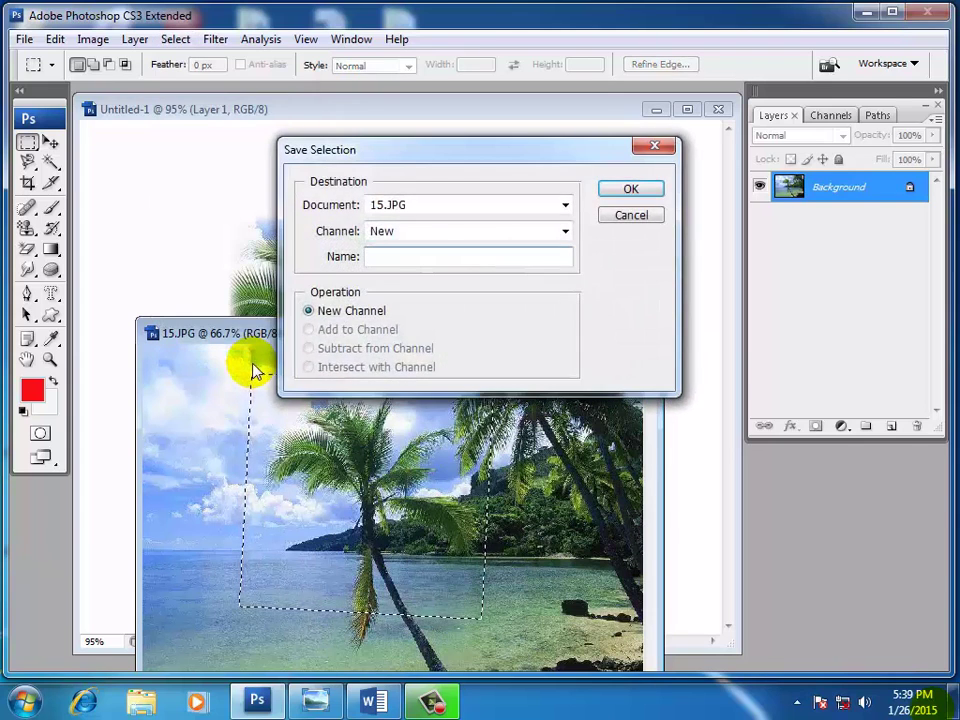
pyautogui.write('11')
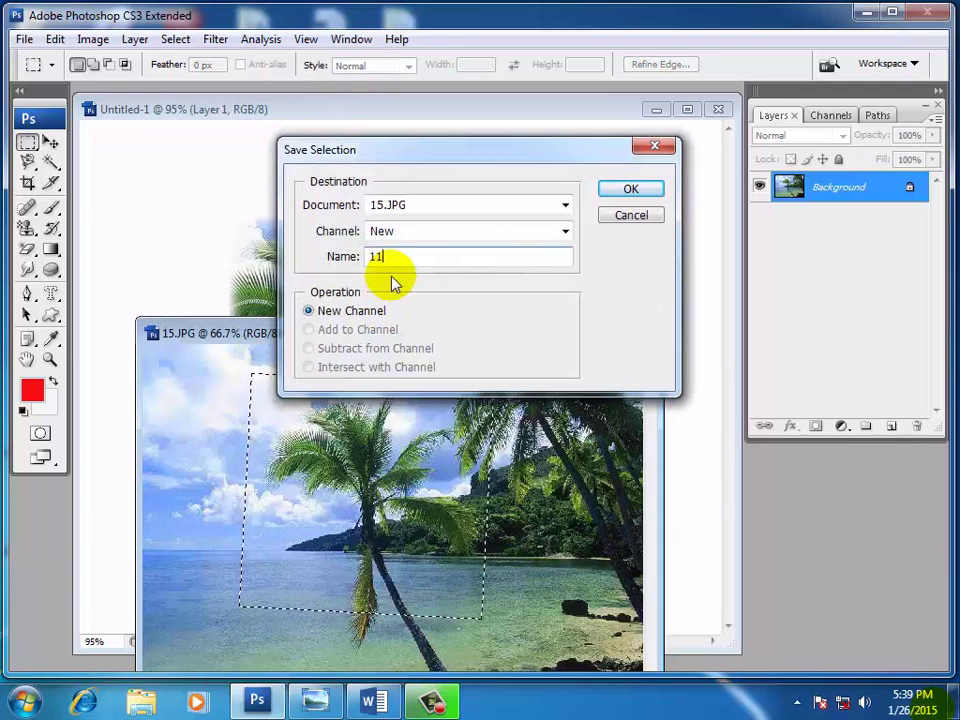
pyautogui.write('1')
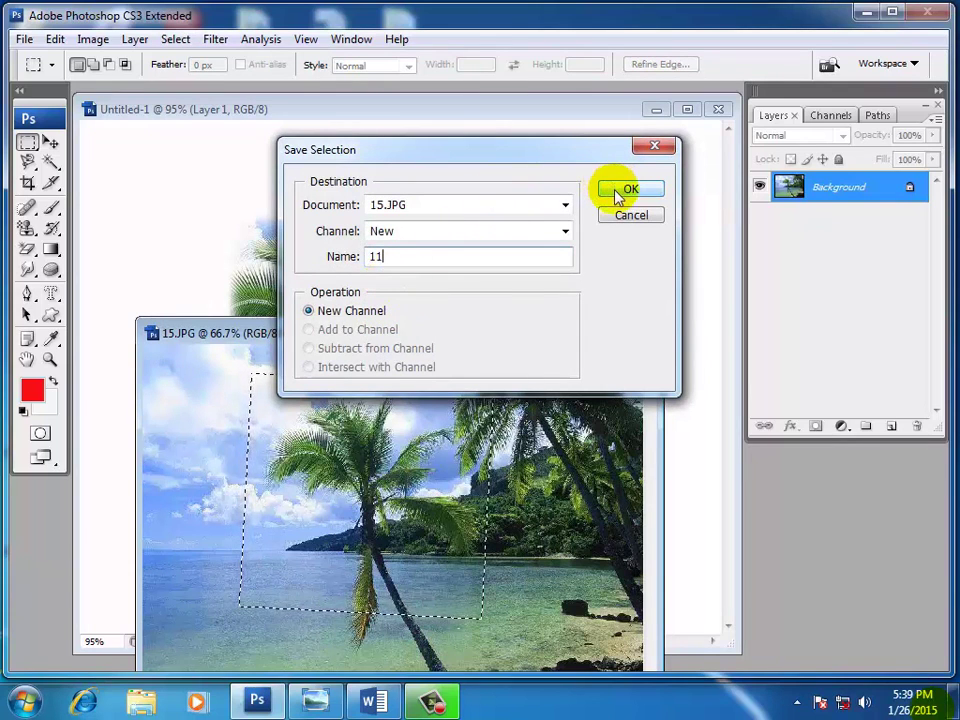
pyautogui.click(617, 196)
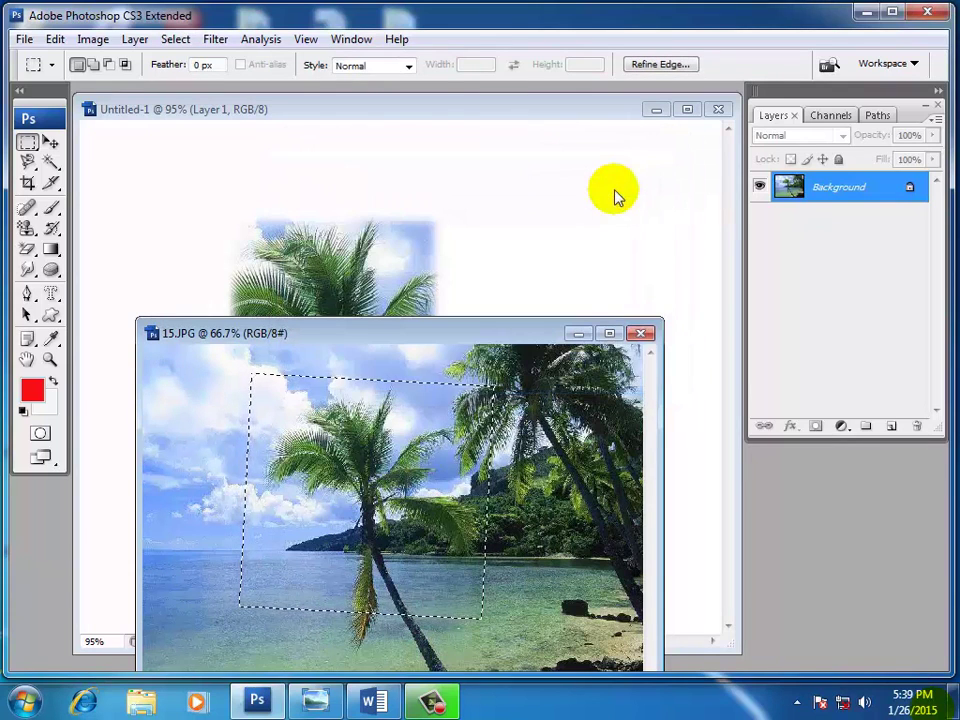
pyautogui.click(430, 425)
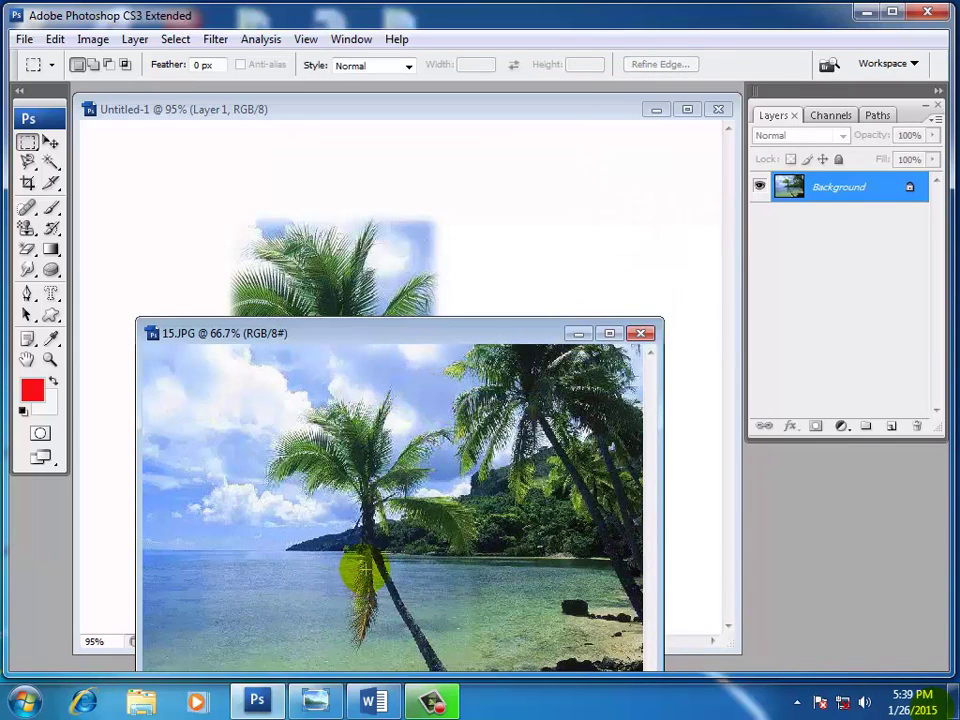
# - Load the selection back from channel 11, then clear it
pyautogui.click(176, 40)
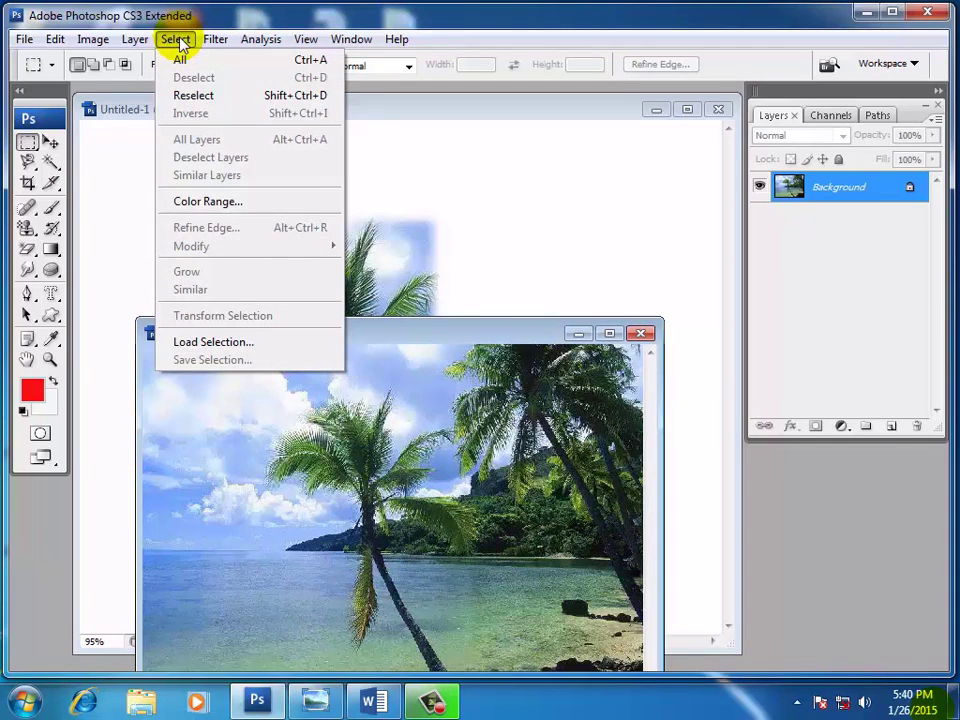
pyautogui.click(253, 343)
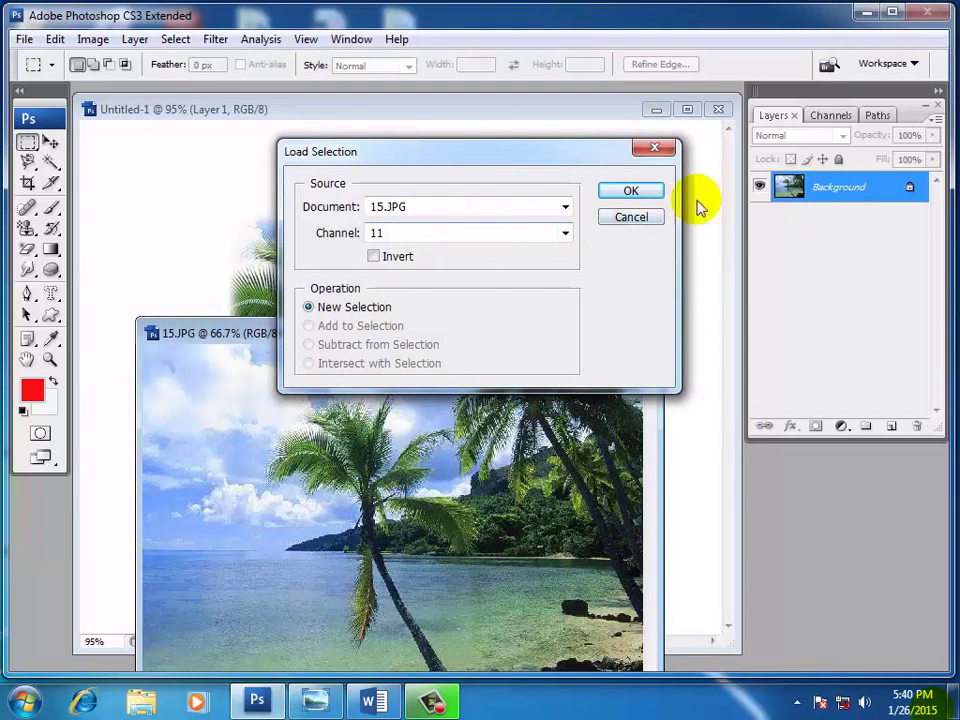
pyautogui.click(627, 193)
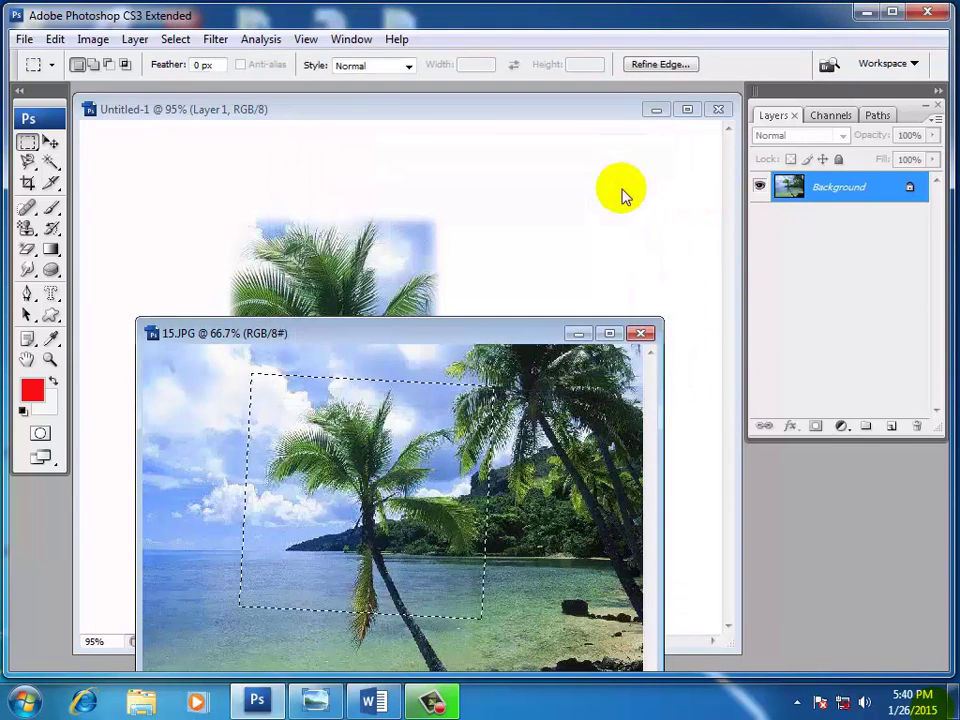
pyautogui.click(407, 430)
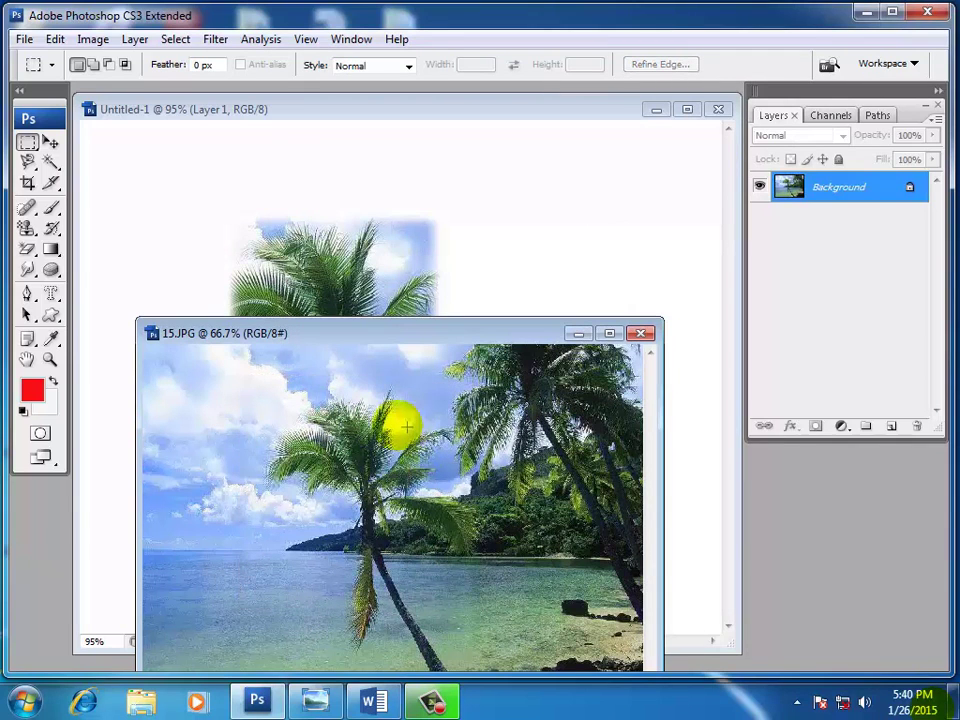
pyautogui.click(178, 39)
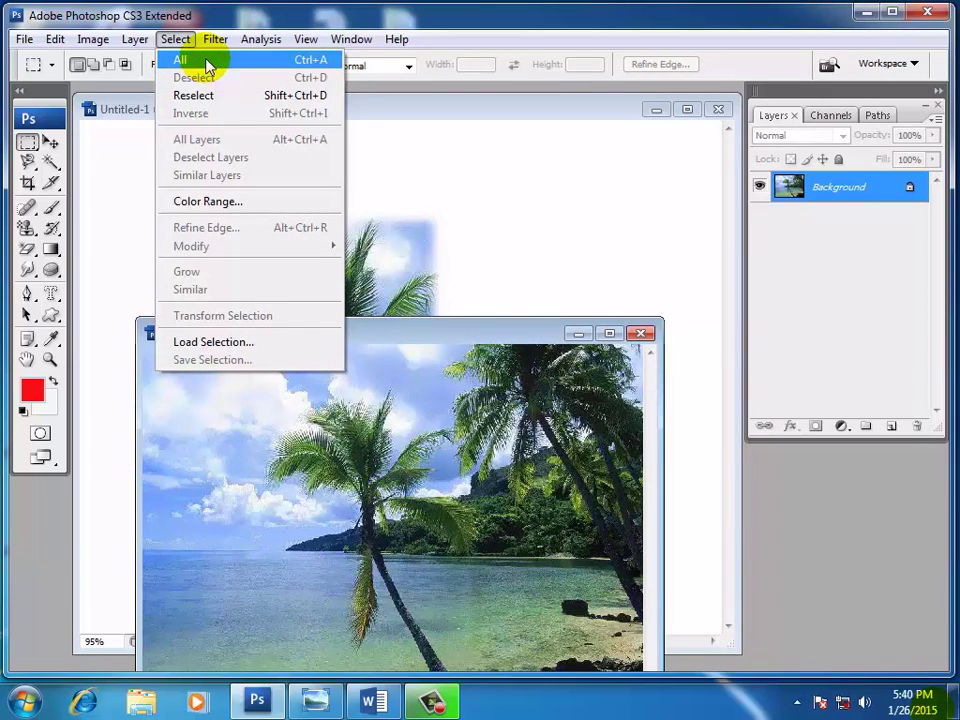
# - Drag the 15.JPG window up and left over the Untitled-1 canvas
pyautogui.click(432, 705)
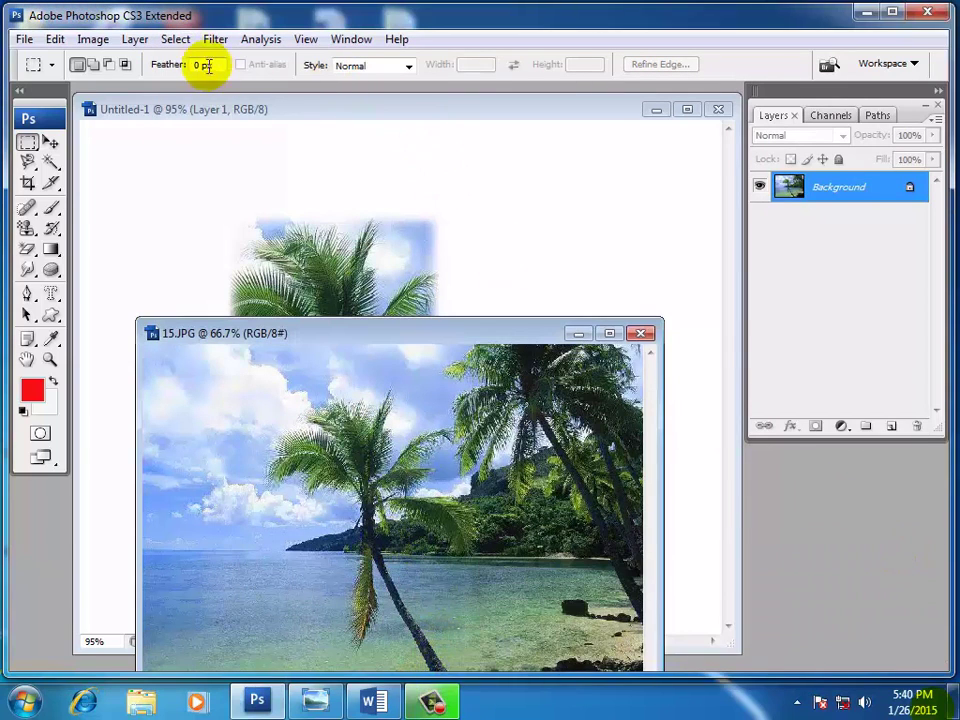
pyautogui.click(174, 40)
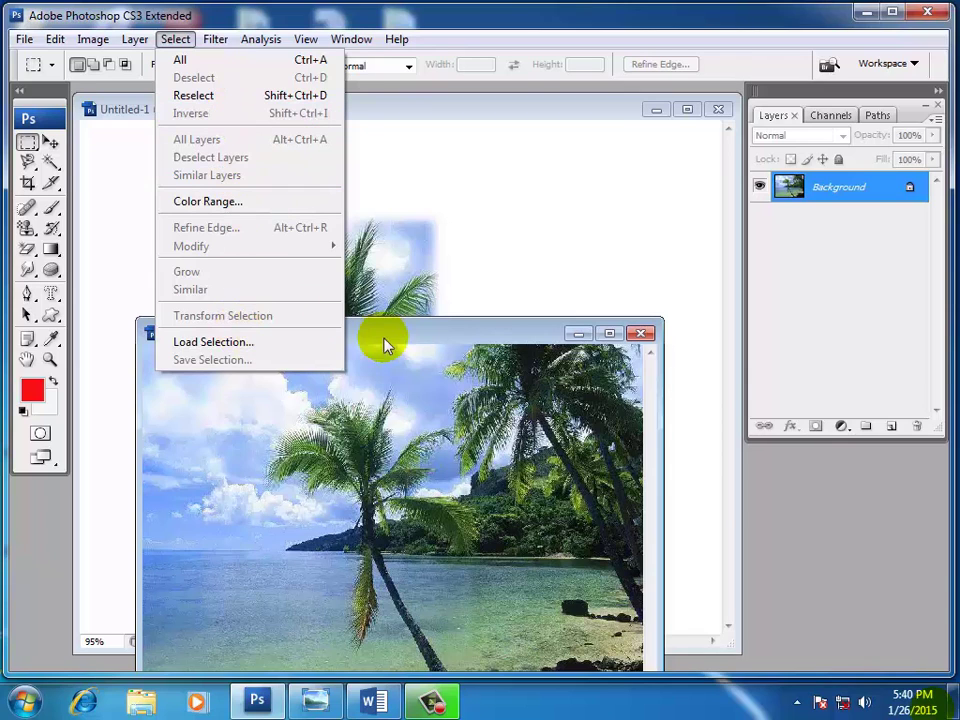
pyautogui.click(415, 345)
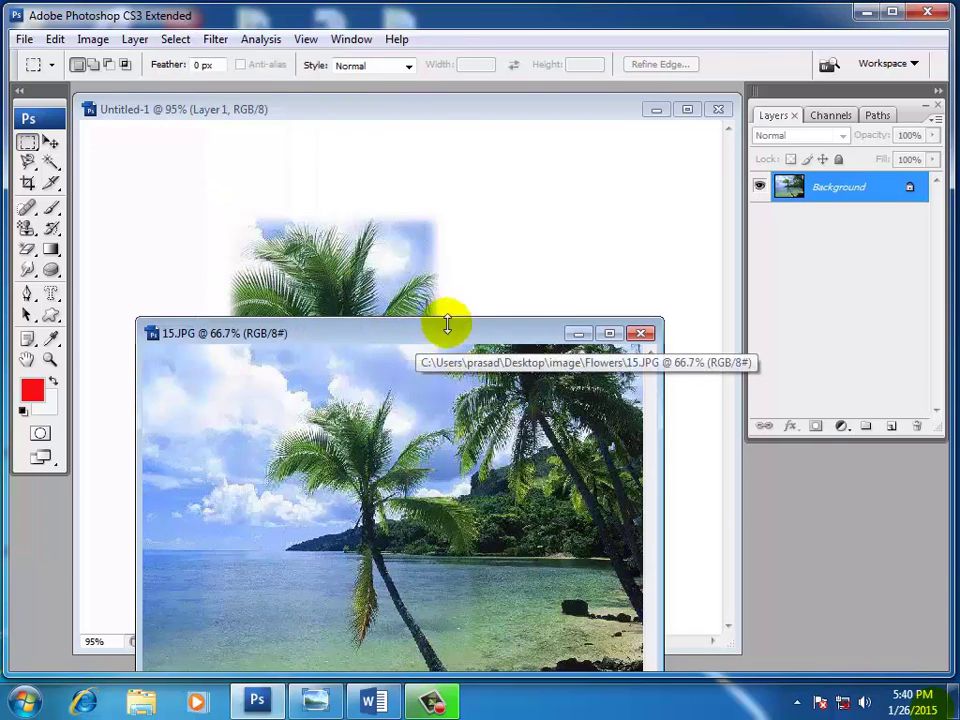
pyautogui.moveTo(445, 342); pyautogui.dragTo(417, 240)
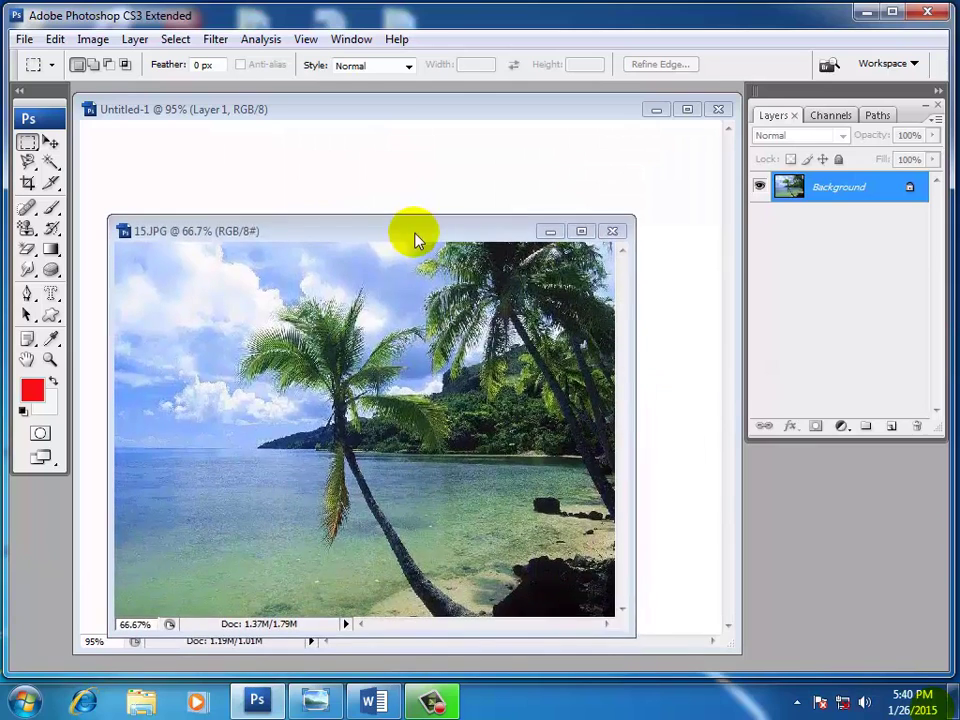